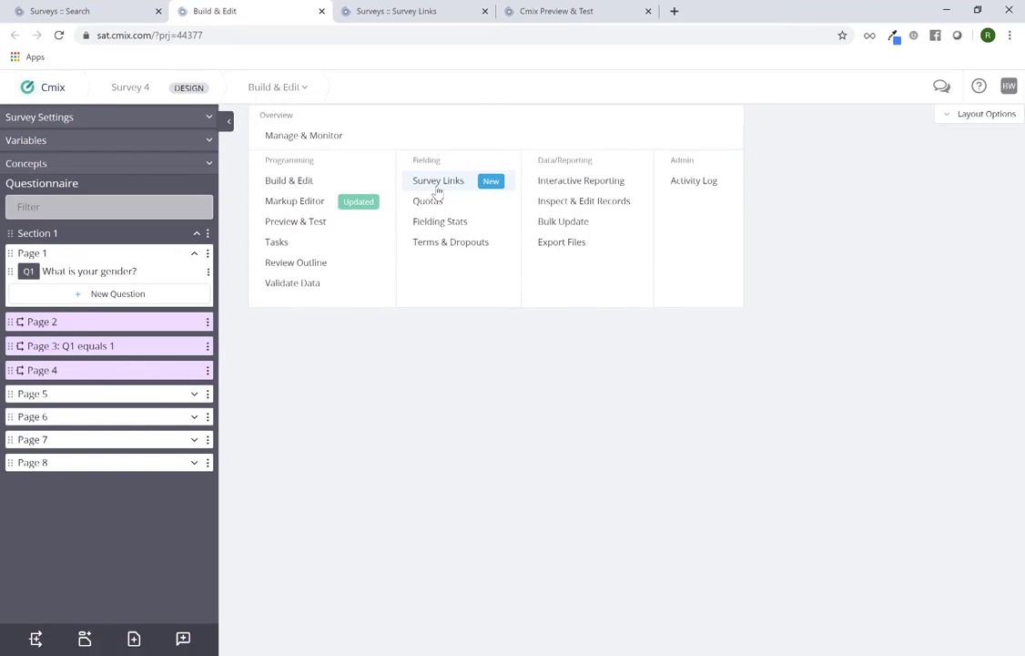
# Open Survey 4's survey links and examine the Live Links and Test Links sections
pyautogui.click(438, 182)
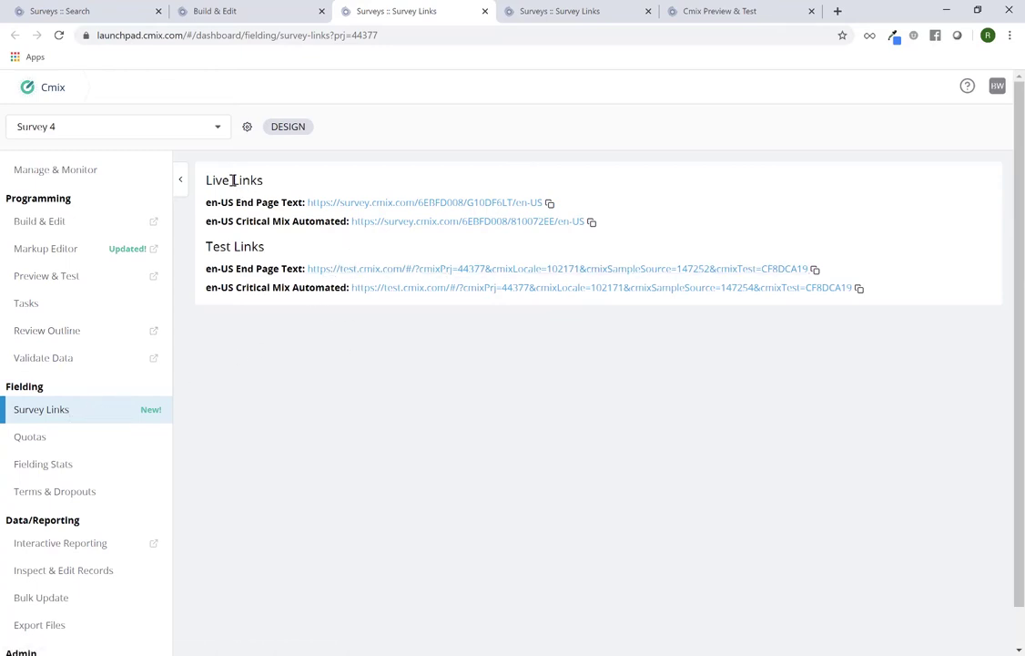
pyautogui.tripleClick(262, 180)
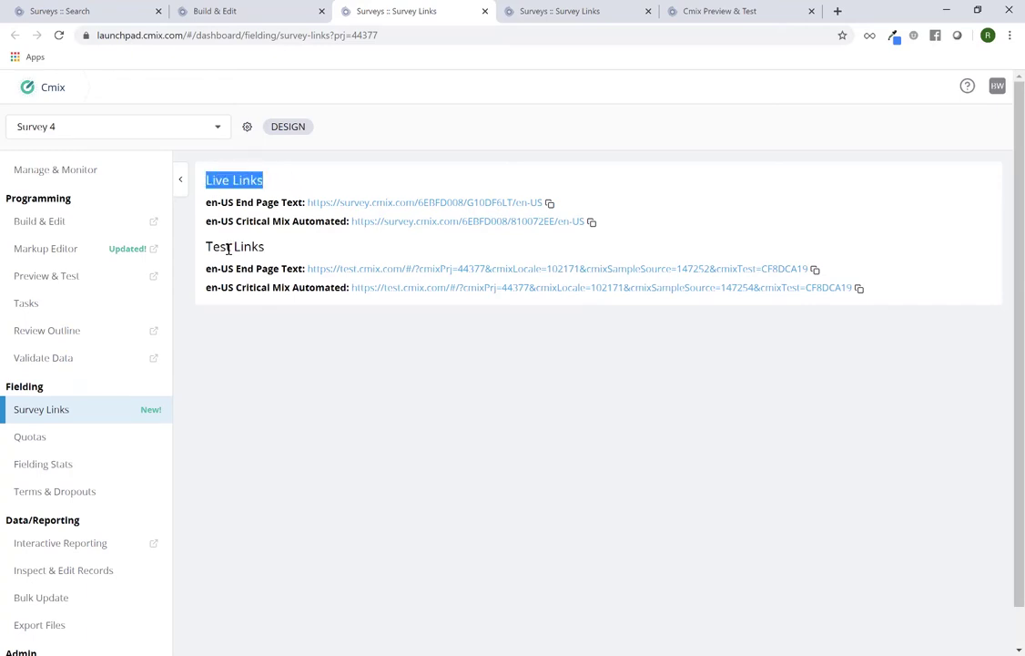
pyautogui.moveTo(208, 246); pyautogui.dragTo(304, 257)
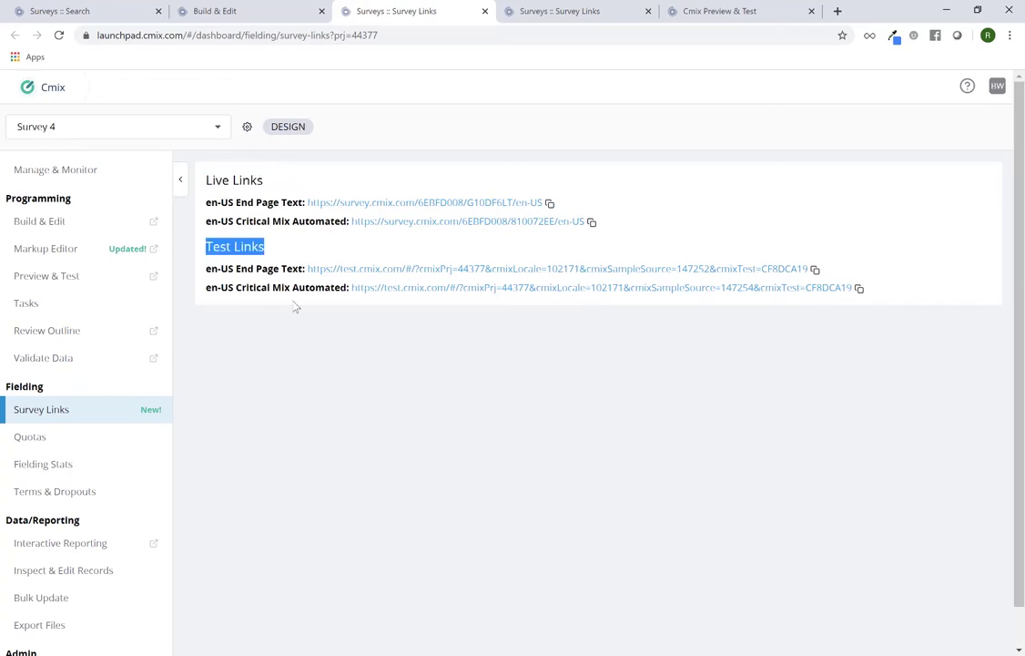
pyautogui.click(286, 341)
# Launch the en-US End Page Text test link in the survey testing tool
pyautogui.moveTo(203, 268); pyautogui.dragTo(306, 266)
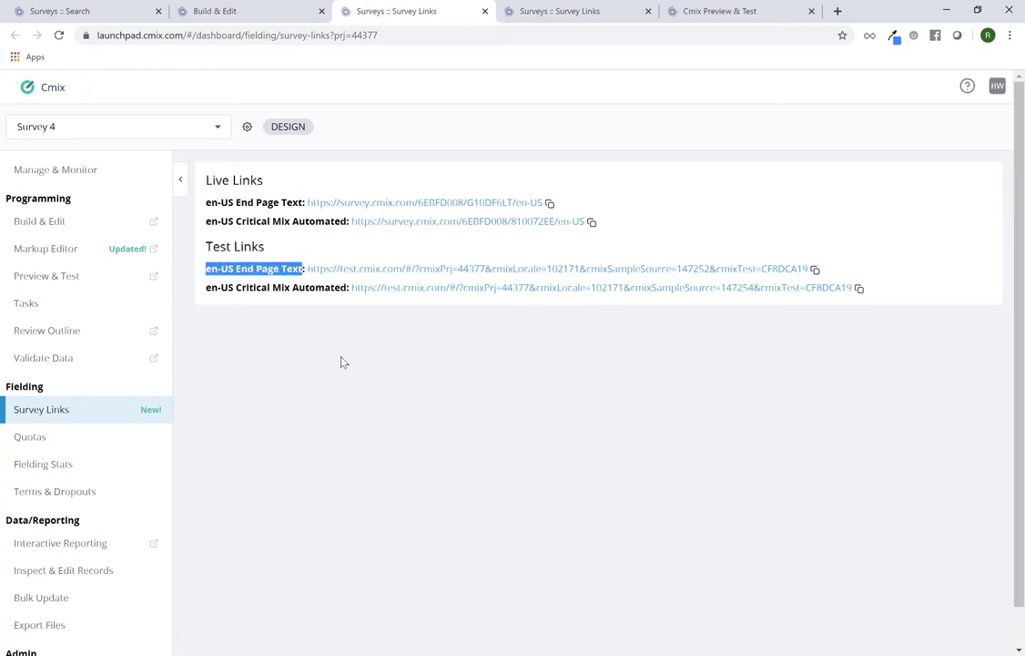
pyautogui.hotkey('ctrl', 'f')
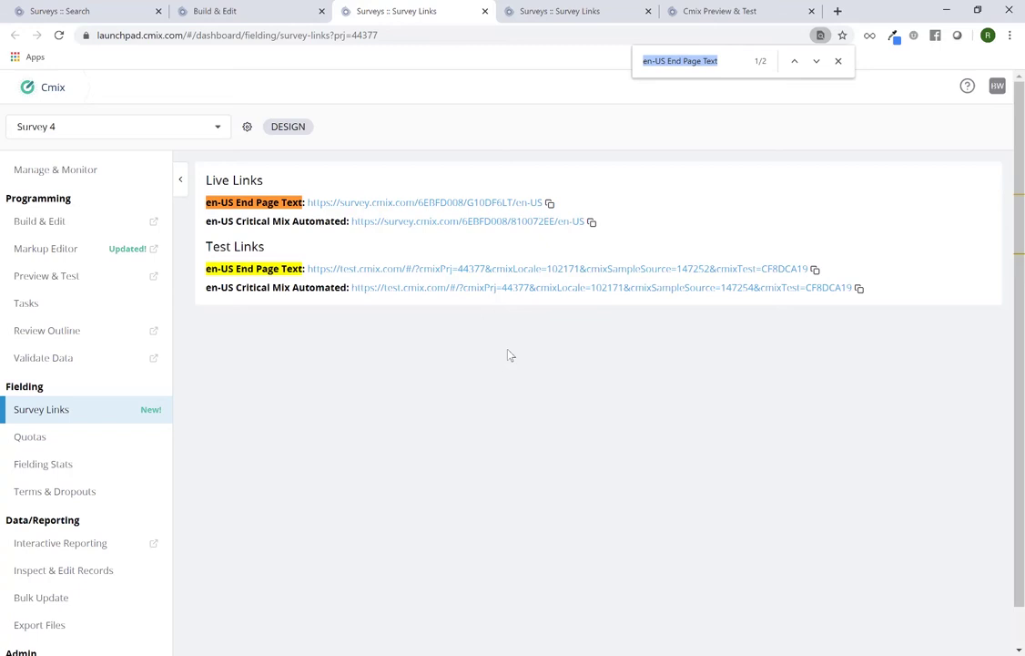
pyautogui.click(481, 274)
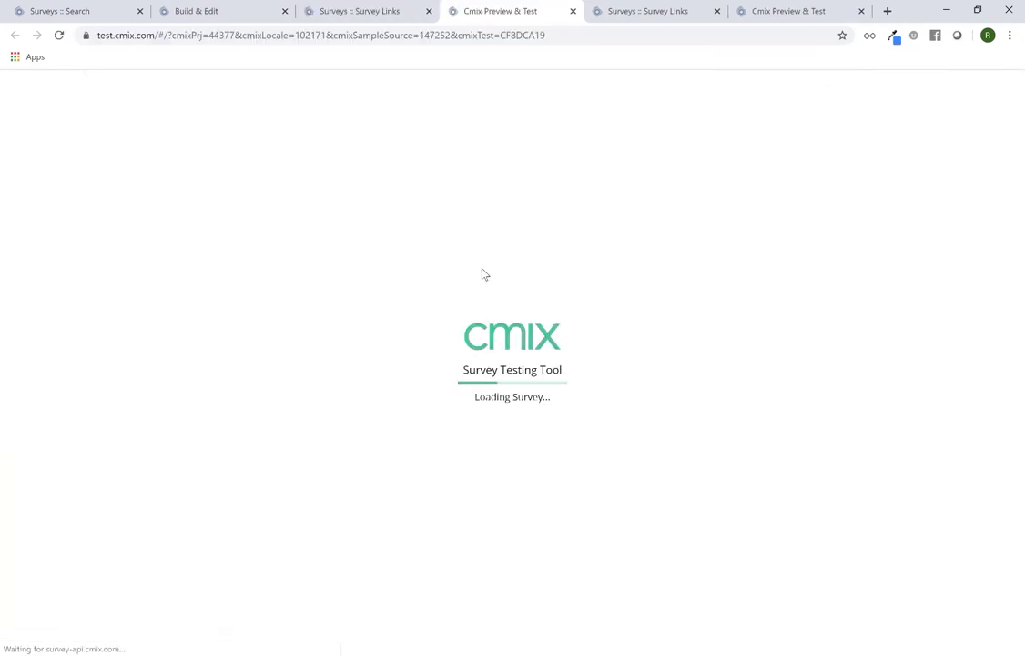
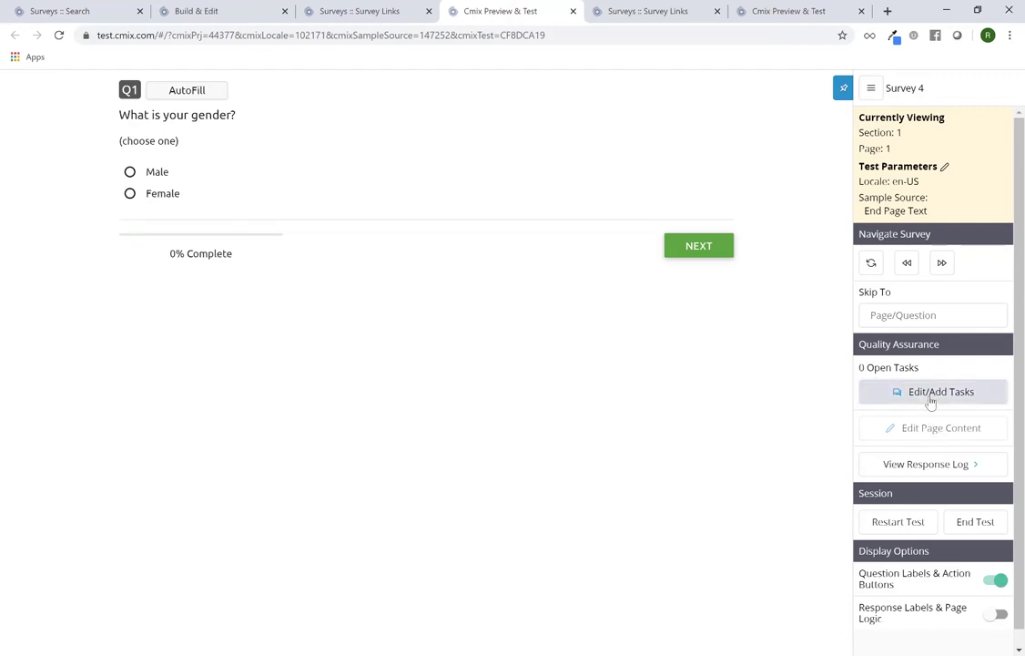
# Examine the project navigation options in the testing tool and under Survey 3 in the survey list, and revisit the survey links
pyautogui.doubleClick(918, 437)
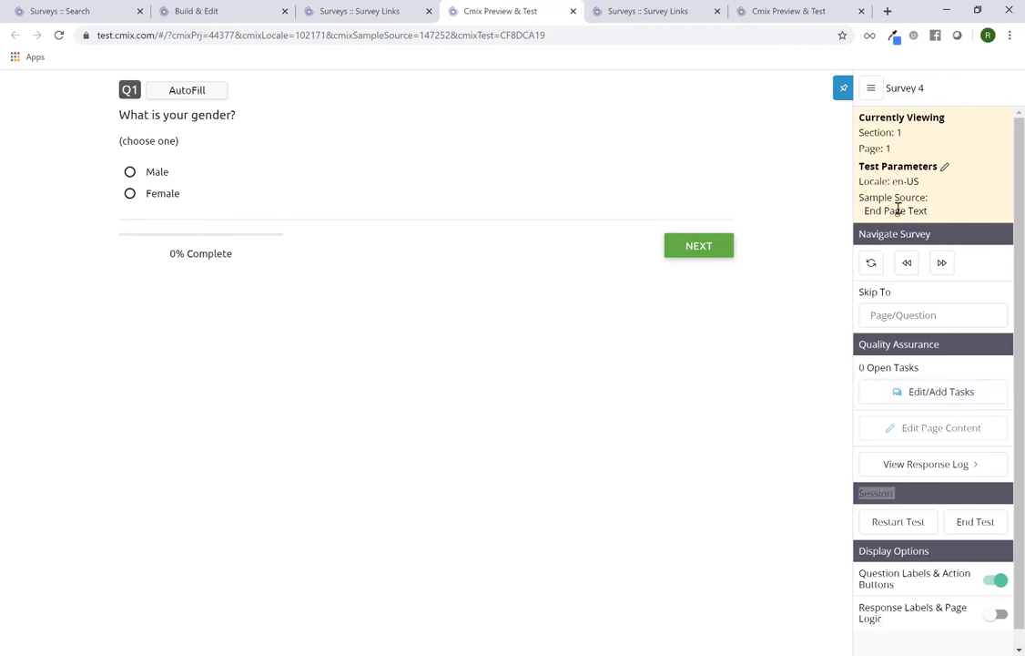
pyautogui.click(873, 91)
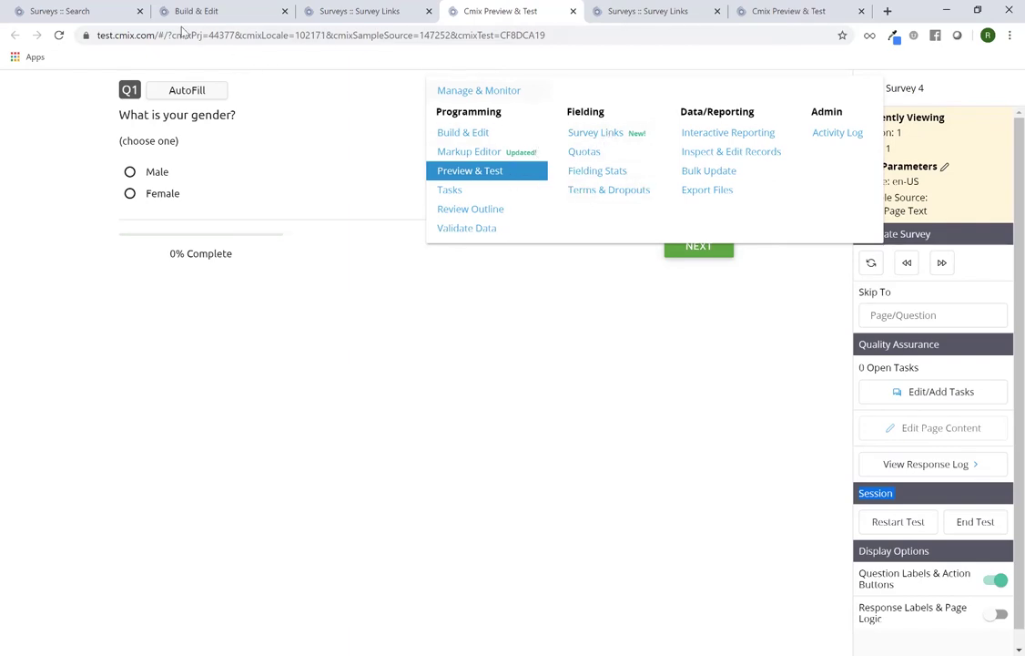
pyautogui.click(83, 11)
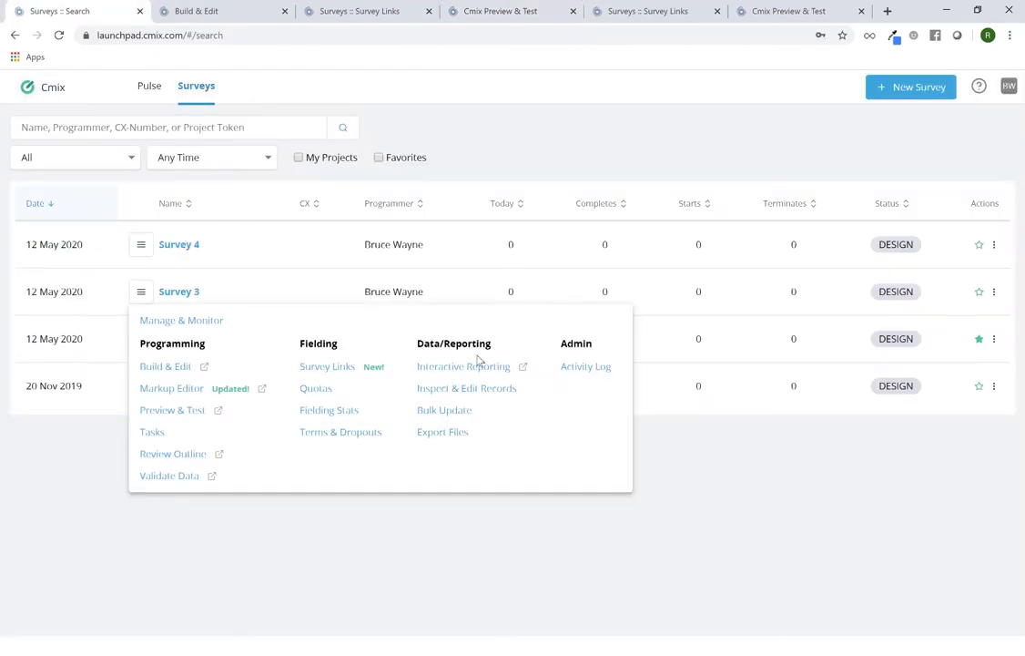
pyautogui.click(701, 435)
pyautogui.click(146, 296)
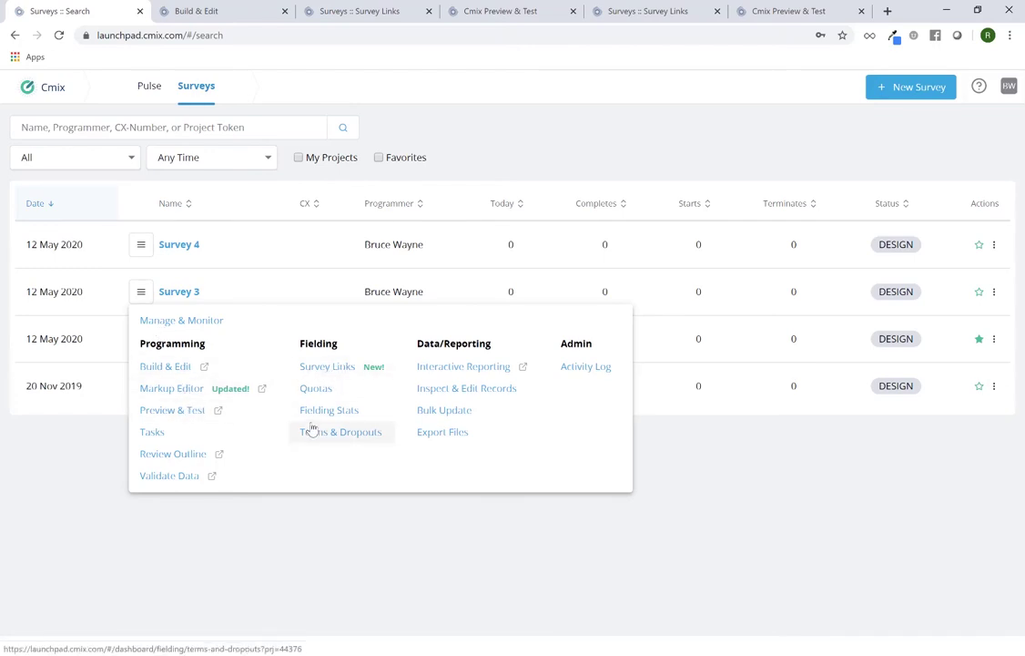
pyautogui.click(627, 12)
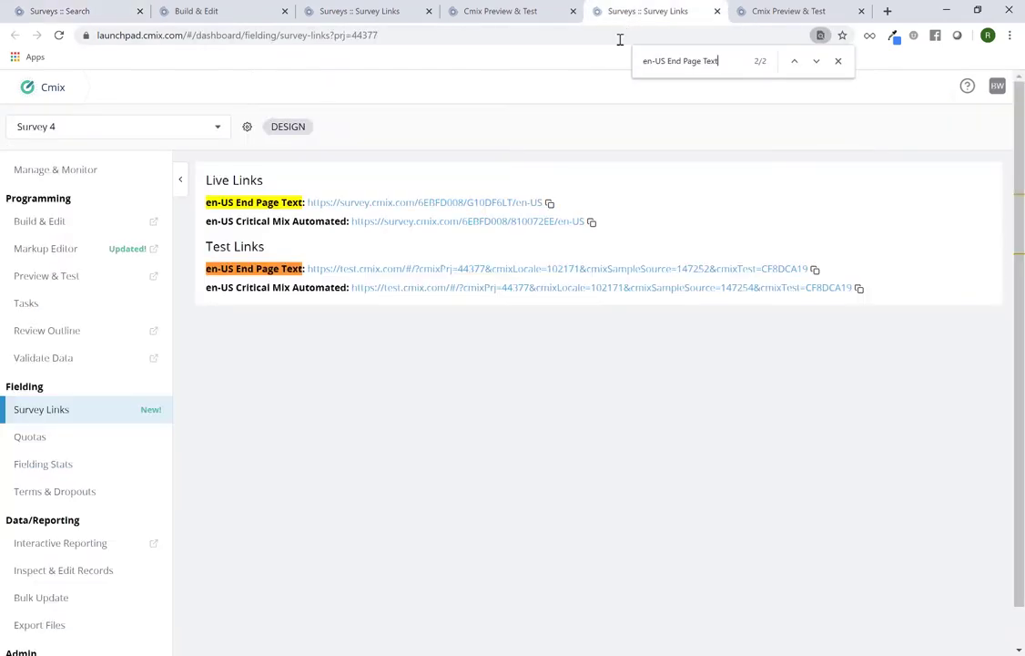
# Return to the End Page Text survey test, answer the gender question with Female and continue to the next page
pyautogui.click(504, 12)
pyautogui.click(560, 307)
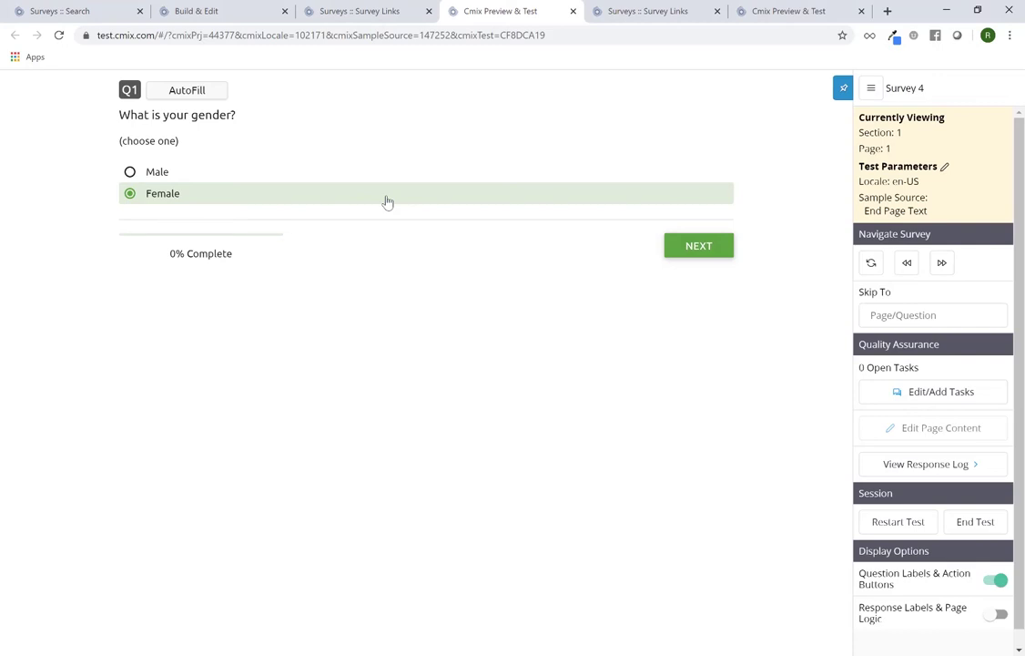
pyautogui.click(712, 255)
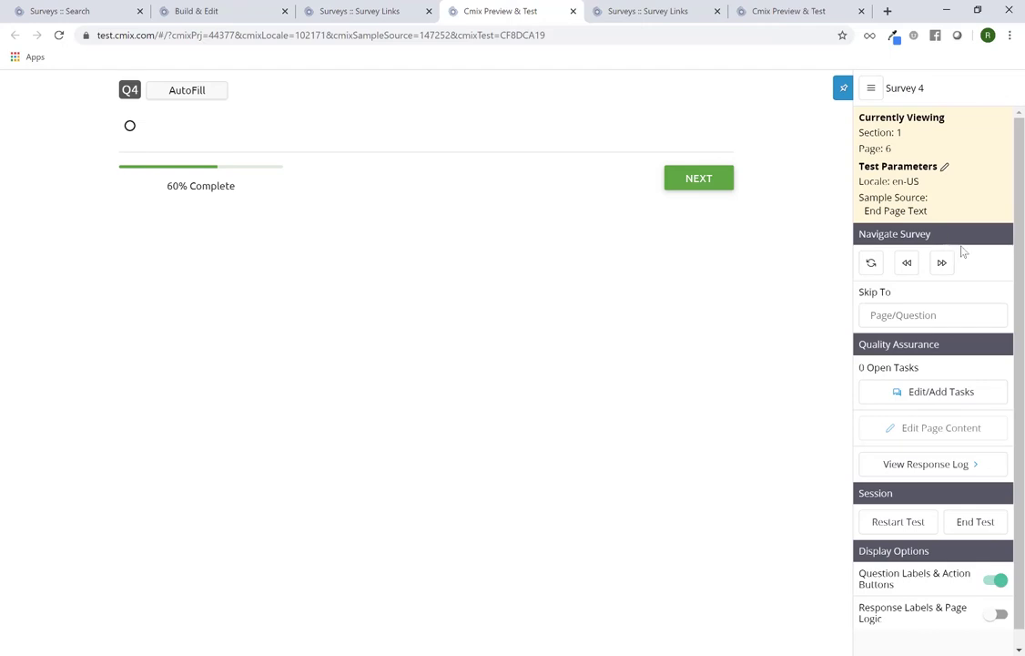
# Move the survey test back one page to Q1, and advance page by page to the end of the survey
pyautogui.tripleClick(869, 235)
pyautogui.click(908, 266)
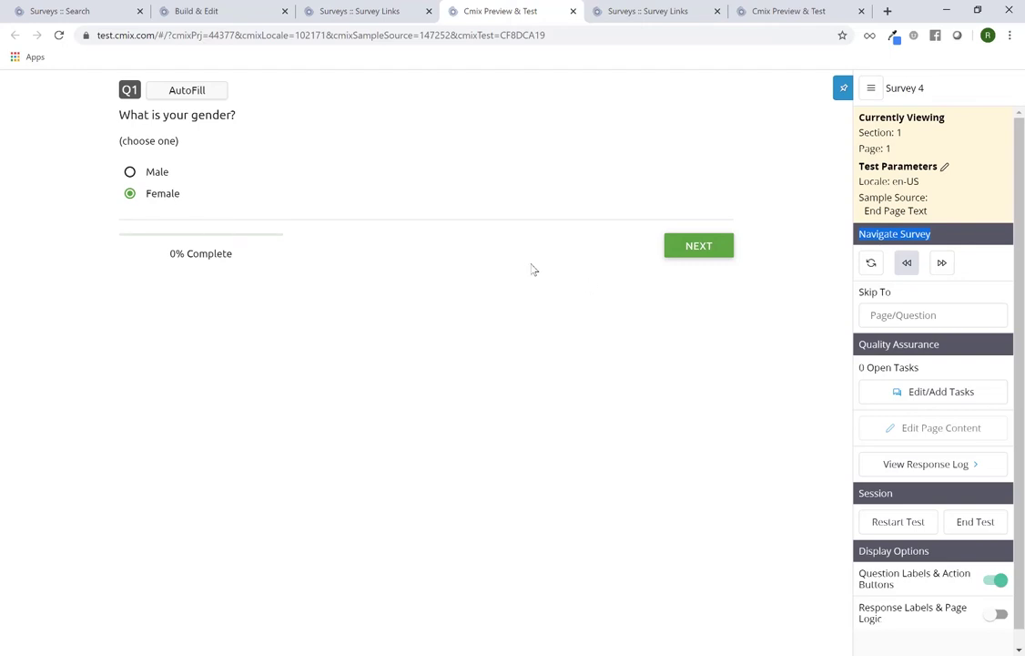
pyautogui.click(944, 264)
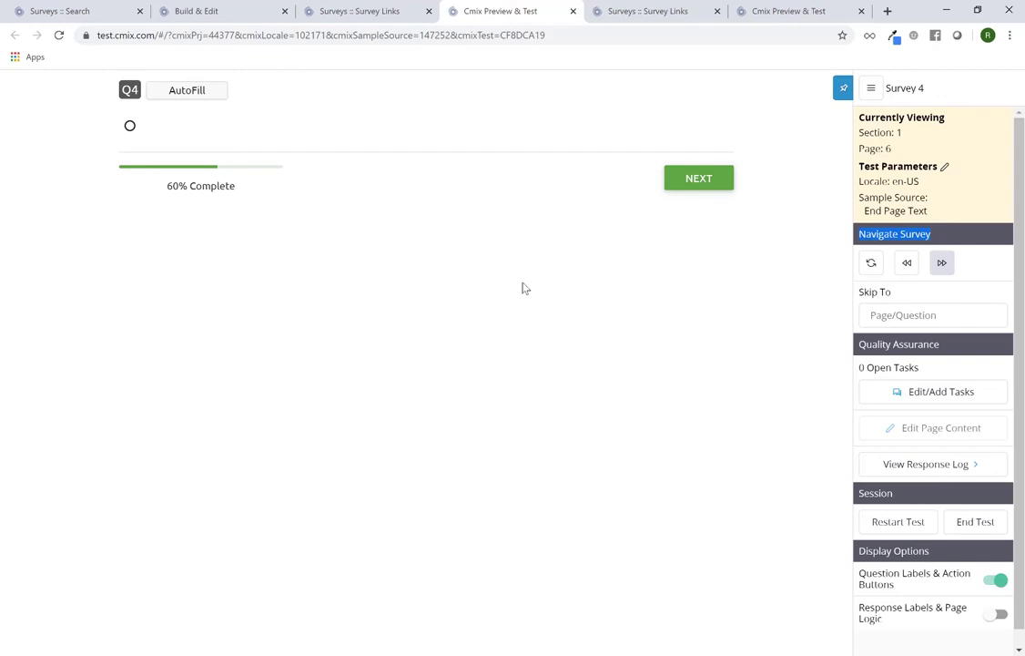
pyautogui.click(942, 263)
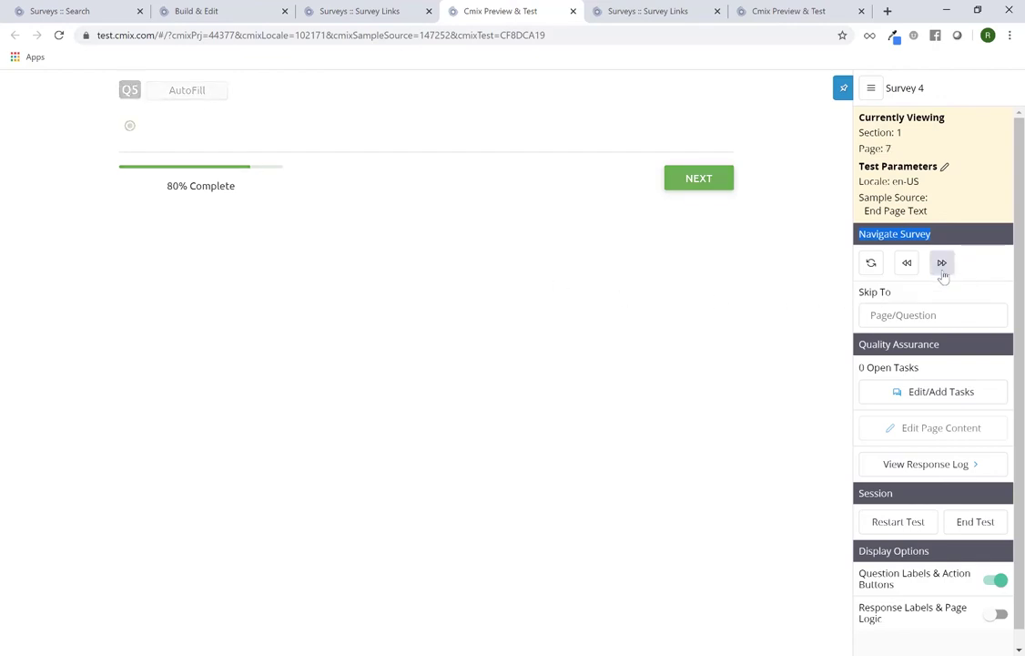
pyautogui.click(943, 272)
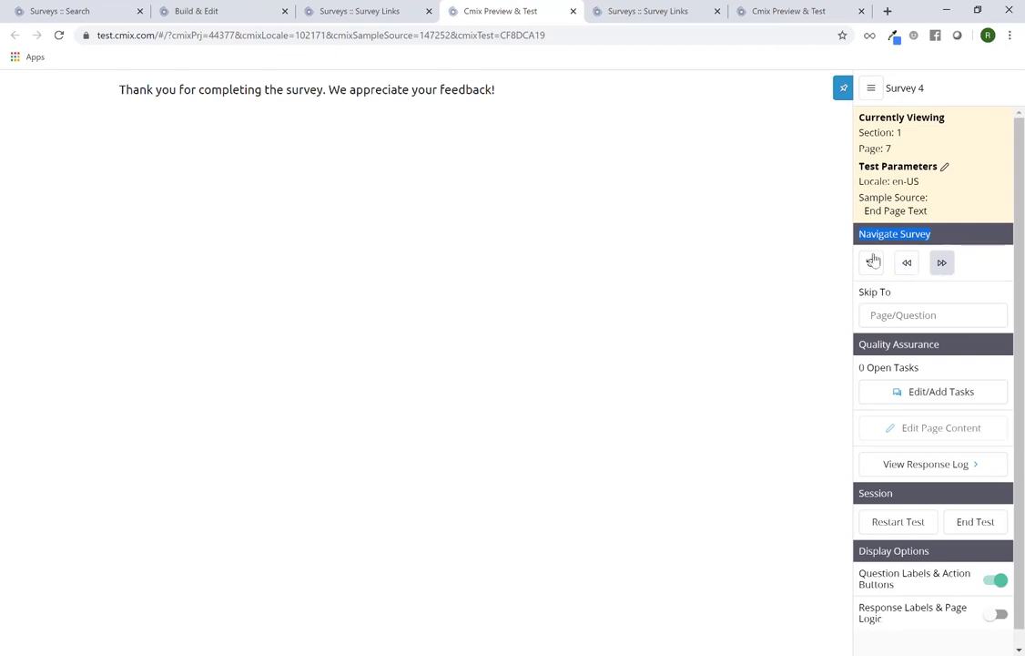
# Go back one page from the end of the survey to Q5 and refresh that page
pyautogui.click(908, 264)
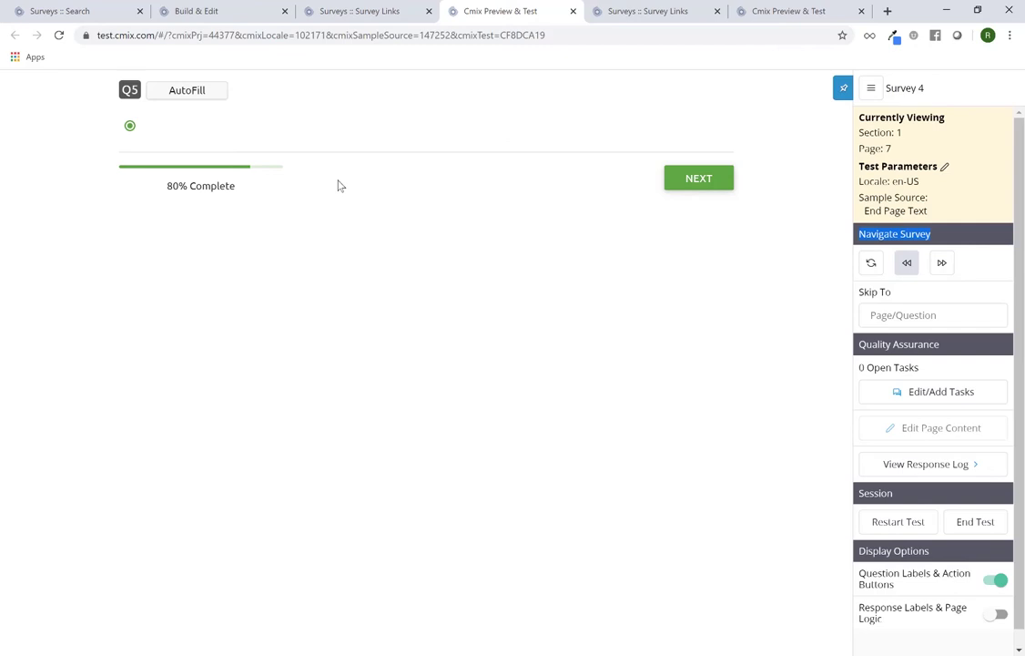
pyautogui.click(872, 264)
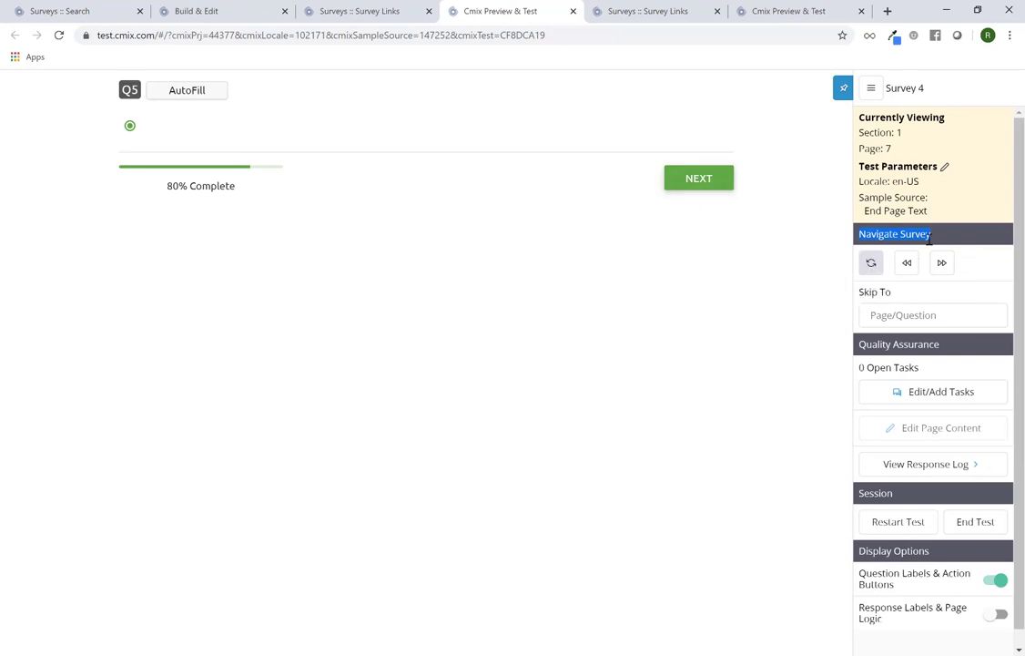
pyautogui.click(872, 264)
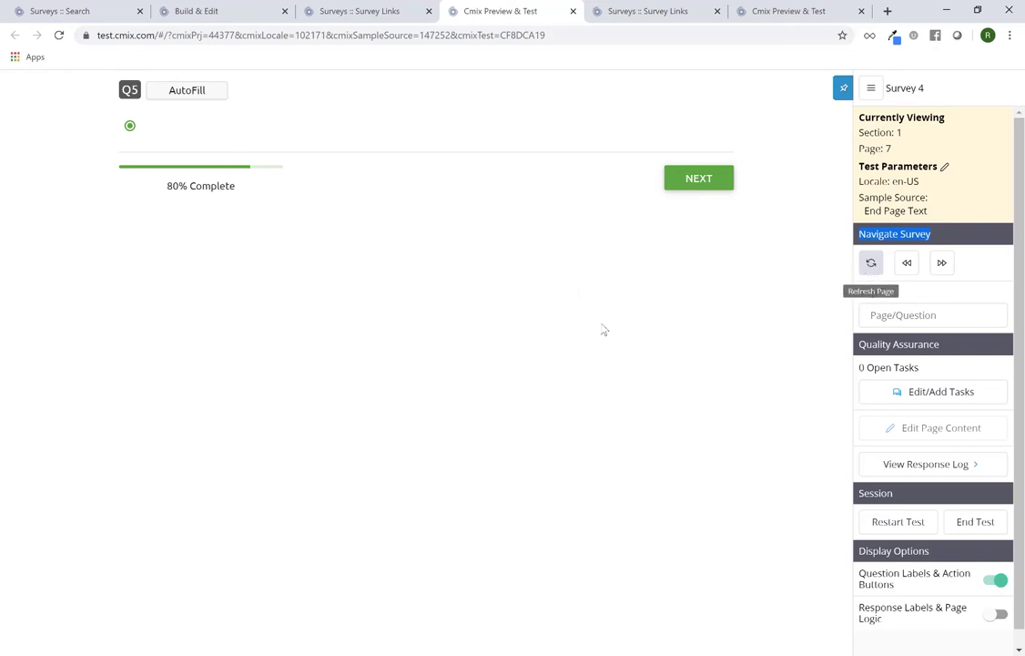
# Go back to the gender question and skip the test directly to Q5 with the Instant option
pyautogui.click(905, 264)
pyautogui.click(904, 264)
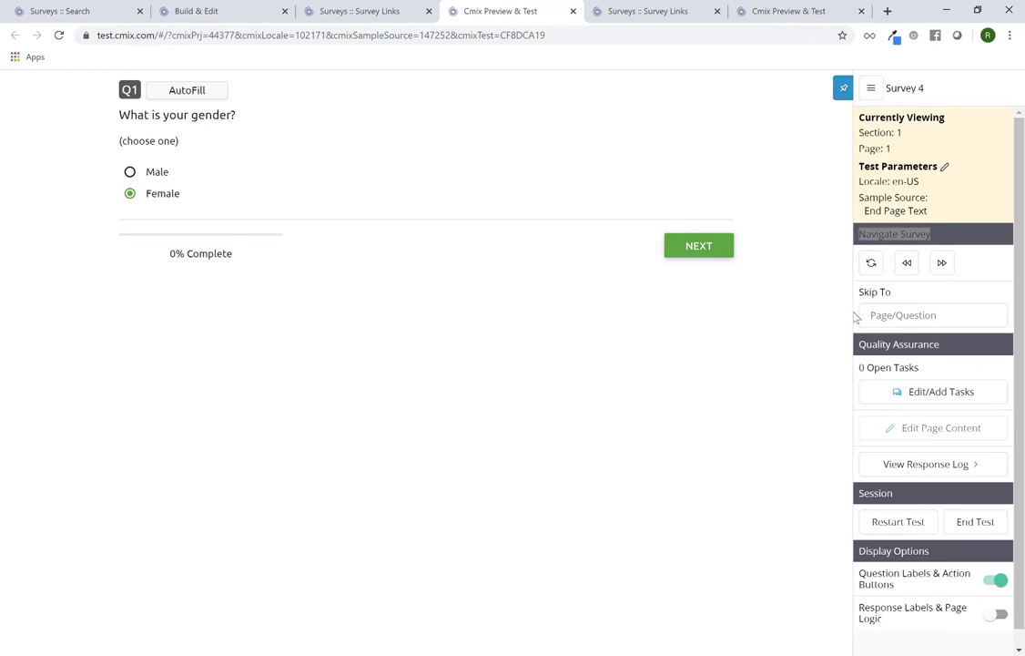
pyautogui.click(897, 315)
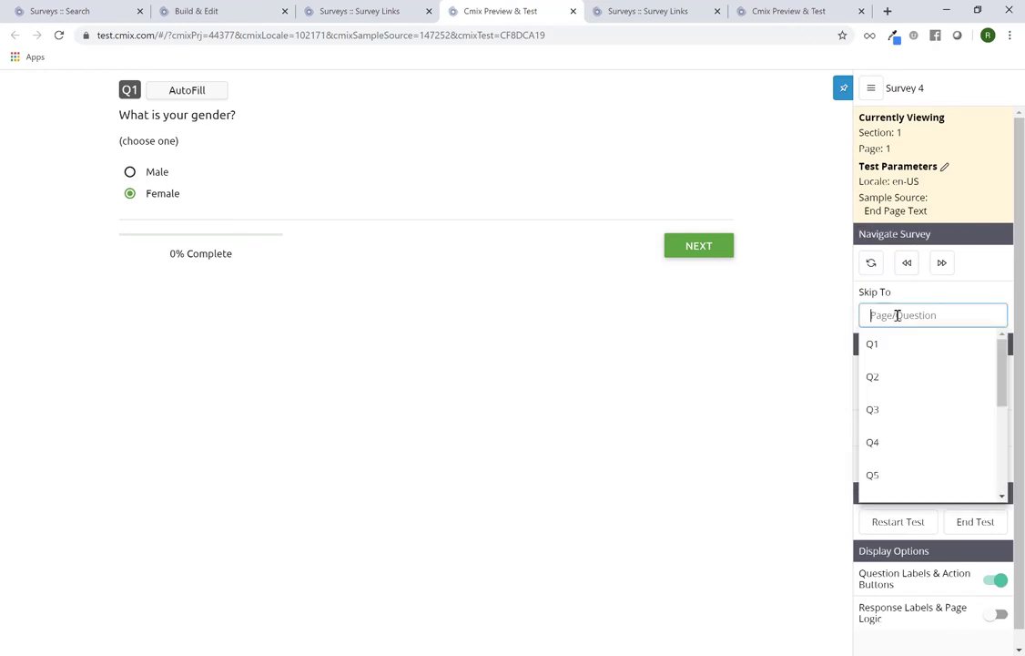
pyautogui.tripleClick(878, 292)
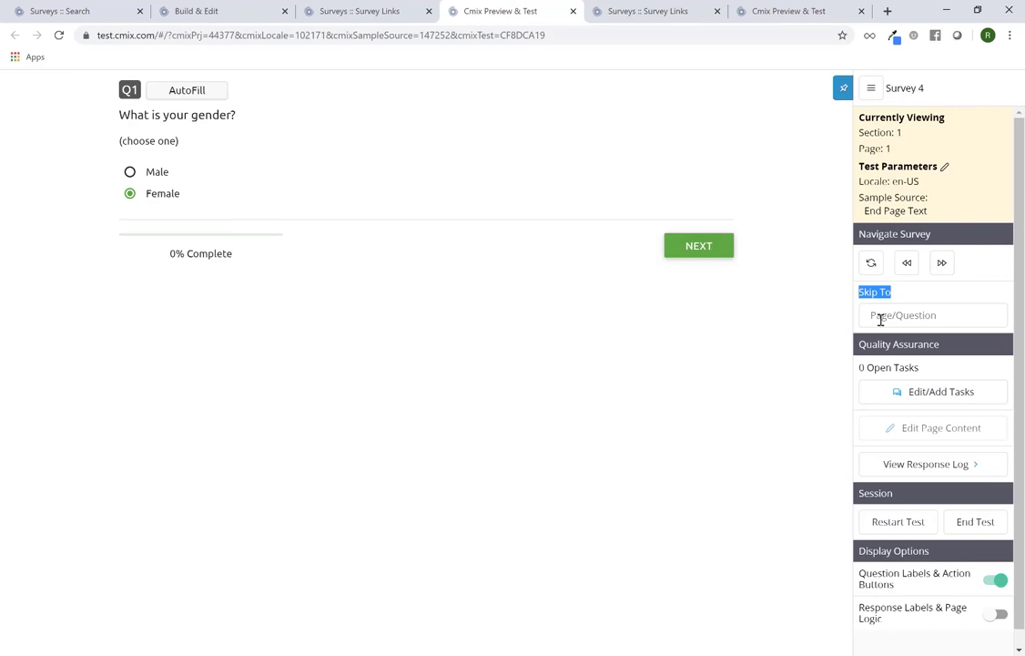
pyautogui.click(881, 315)
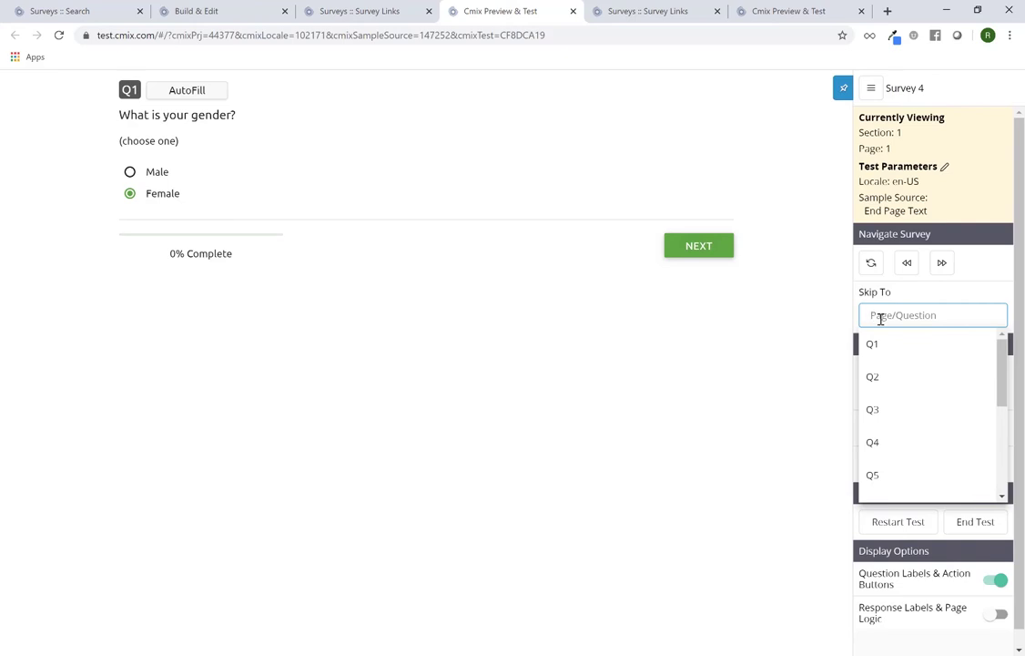
pyautogui.write('q5')
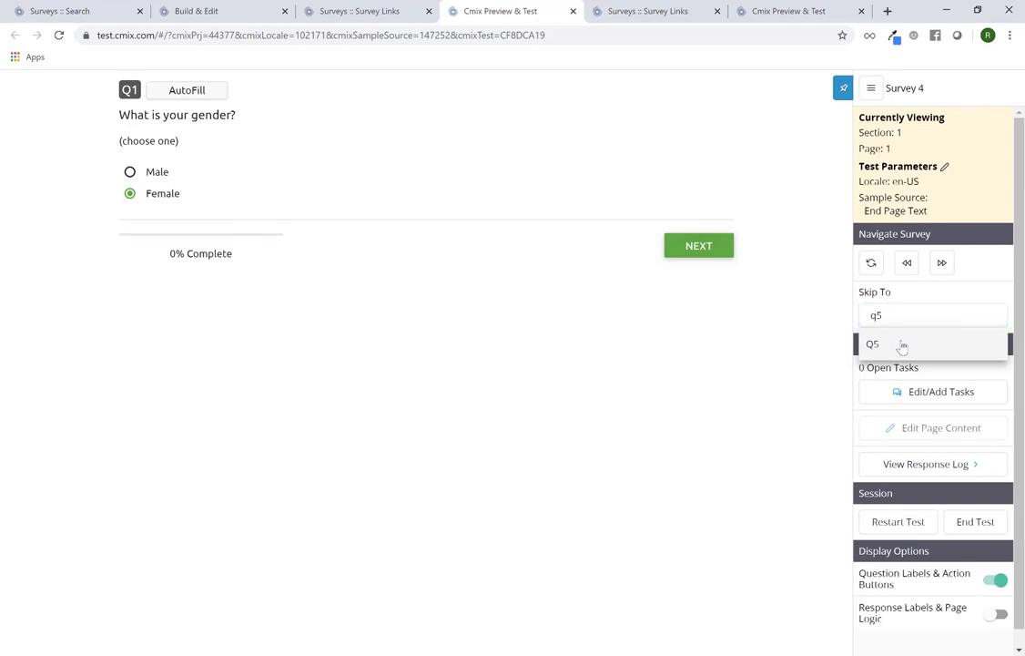
pyautogui.click(901, 345)
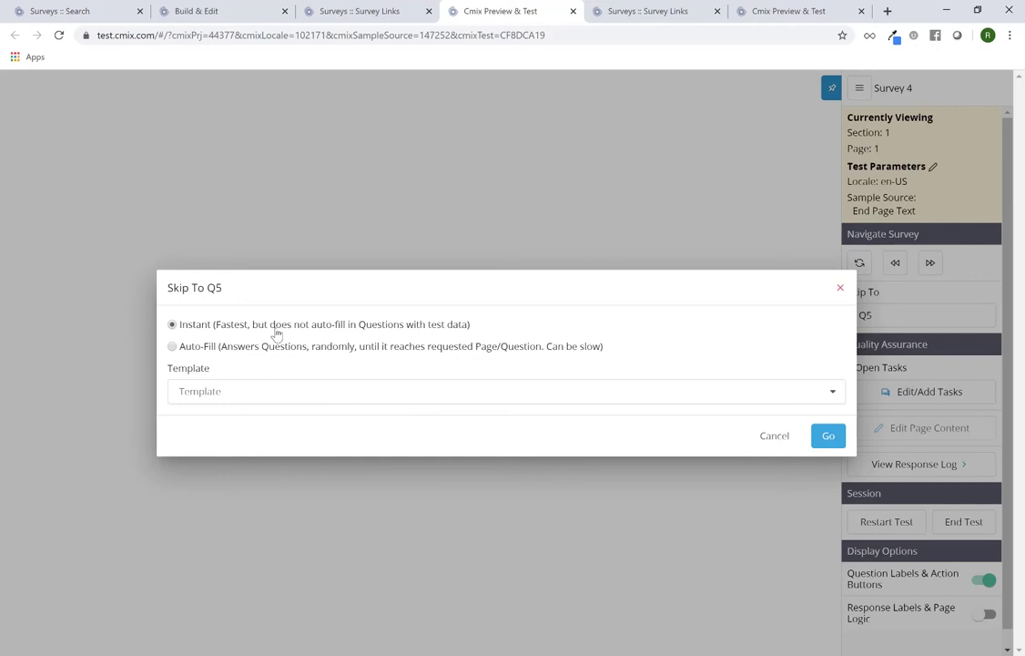
pyautogui.click(828, 437)
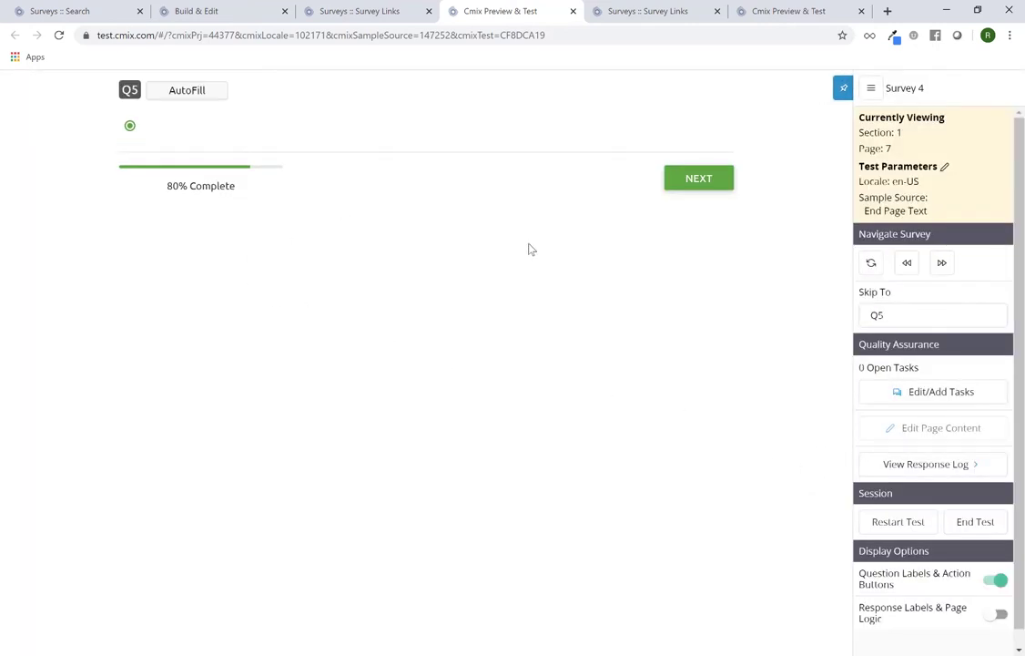
# Go back to Q1 and filter the skip-to pages and questions by 4
pyautogui.click(908, 264)
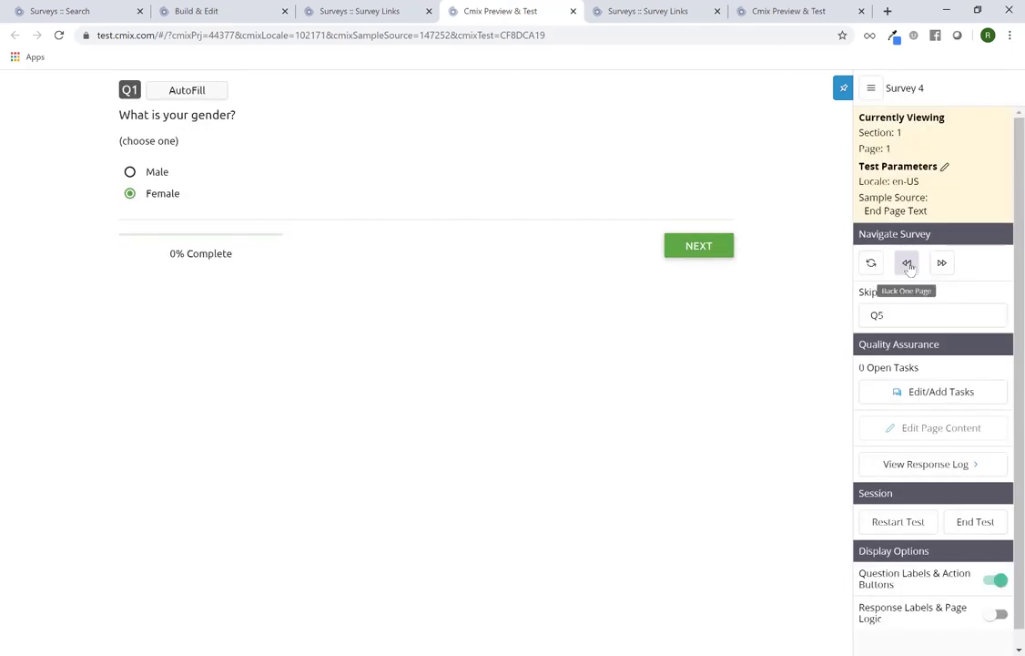
pyautogui.click(912, 314)
pyautogui.doubleClick(909, 315)
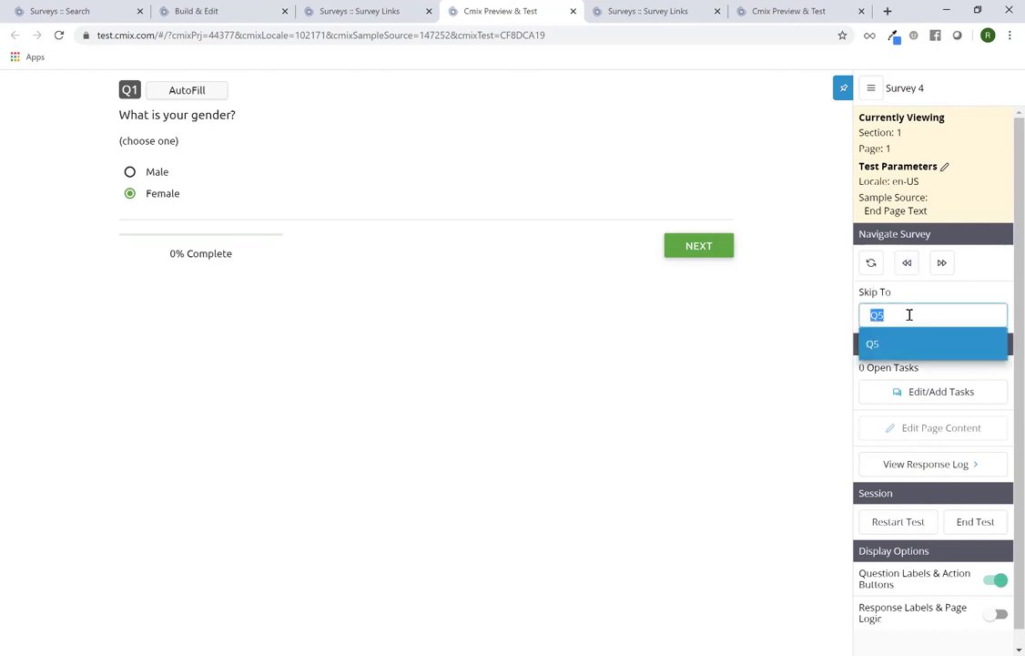
pyautogui.press('BackSpace')
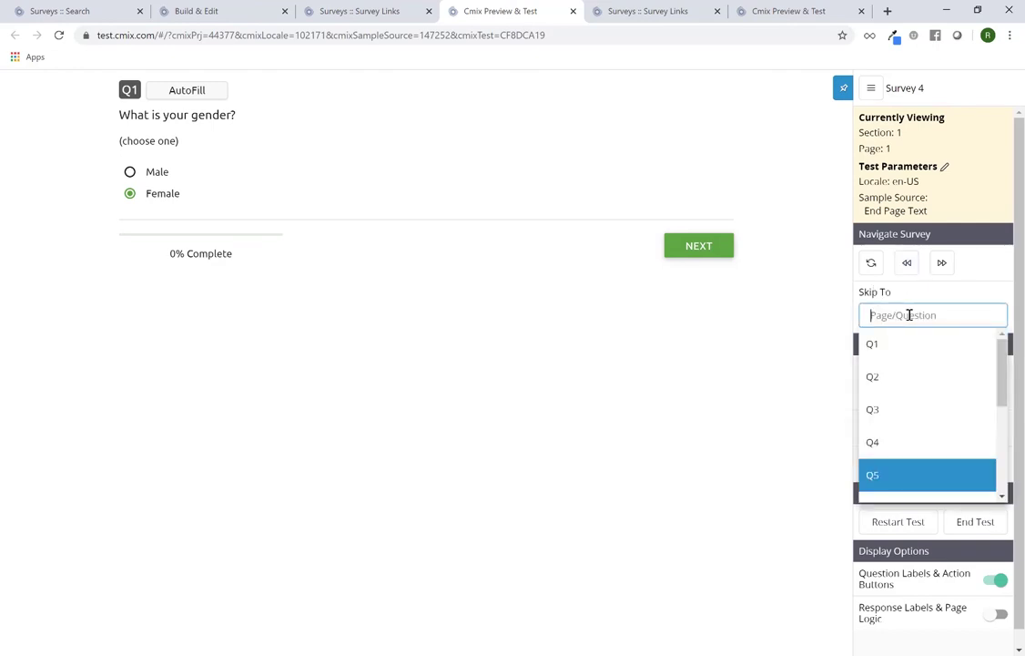
pyautogui.write('4')
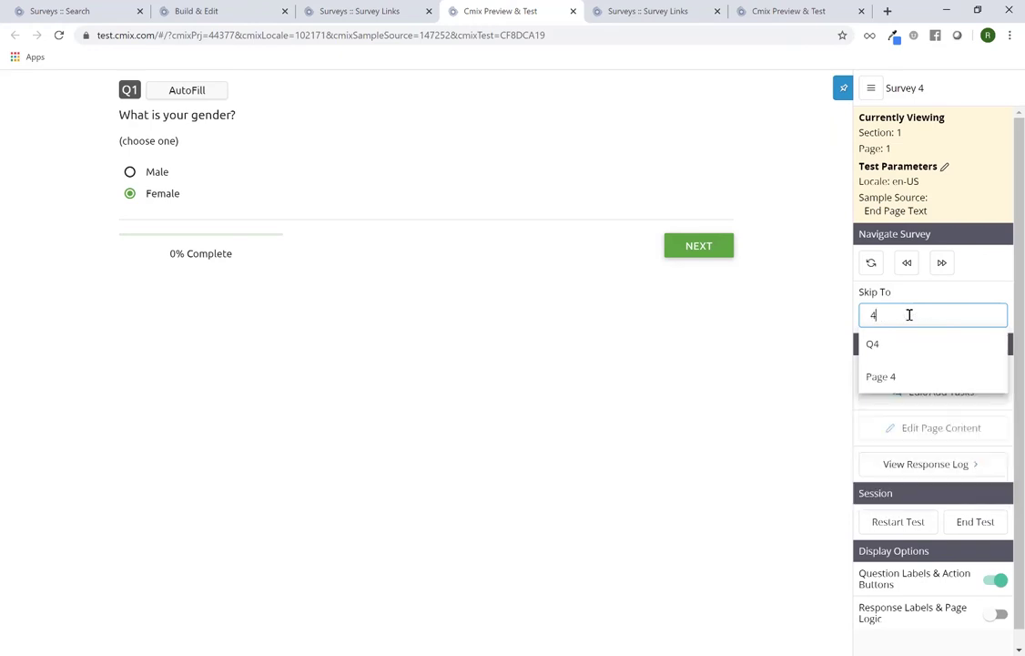
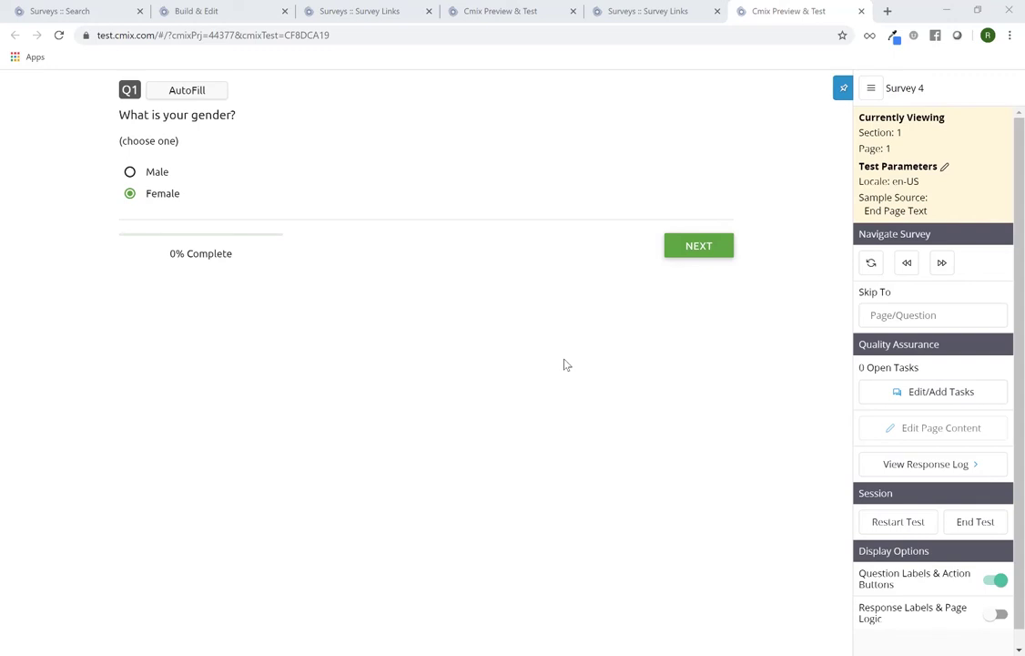
# Advance from the gender question to the next page and open the task list for Survey 4
pyautogui.click(689, 254)
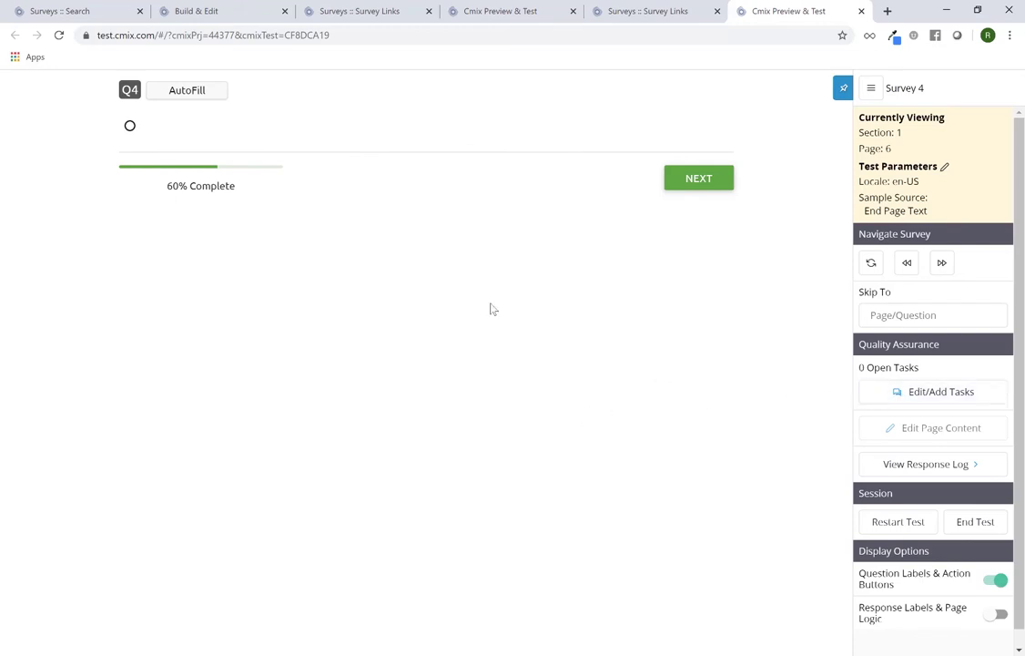
pyautogui.click(911, 399)
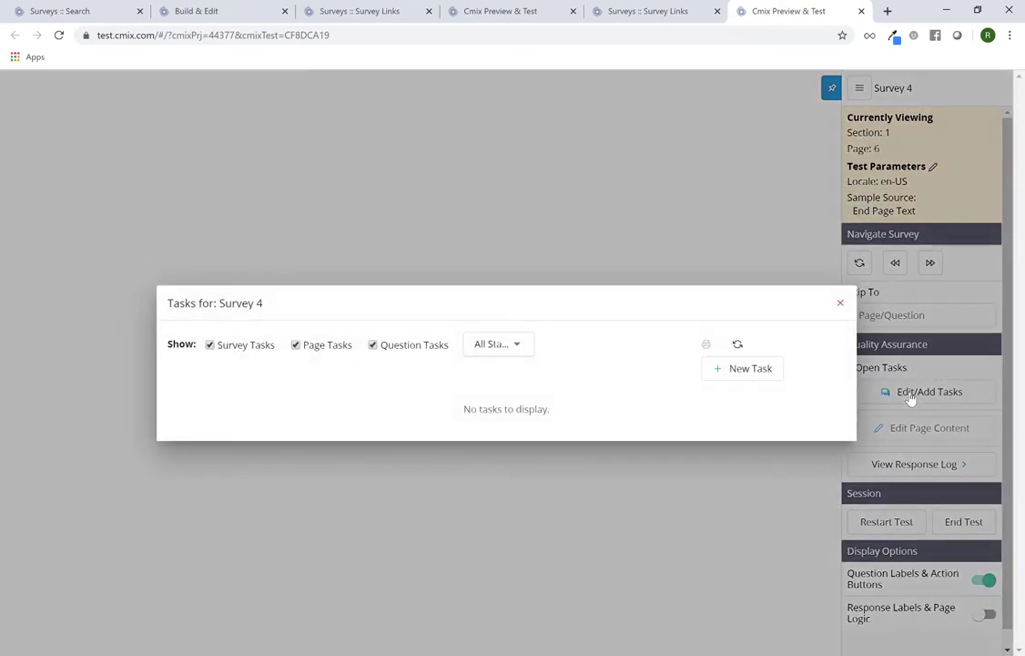
# Start a new task for Page 6 and replace its default subject with "Q4"
pyautogui.click(745, 372)
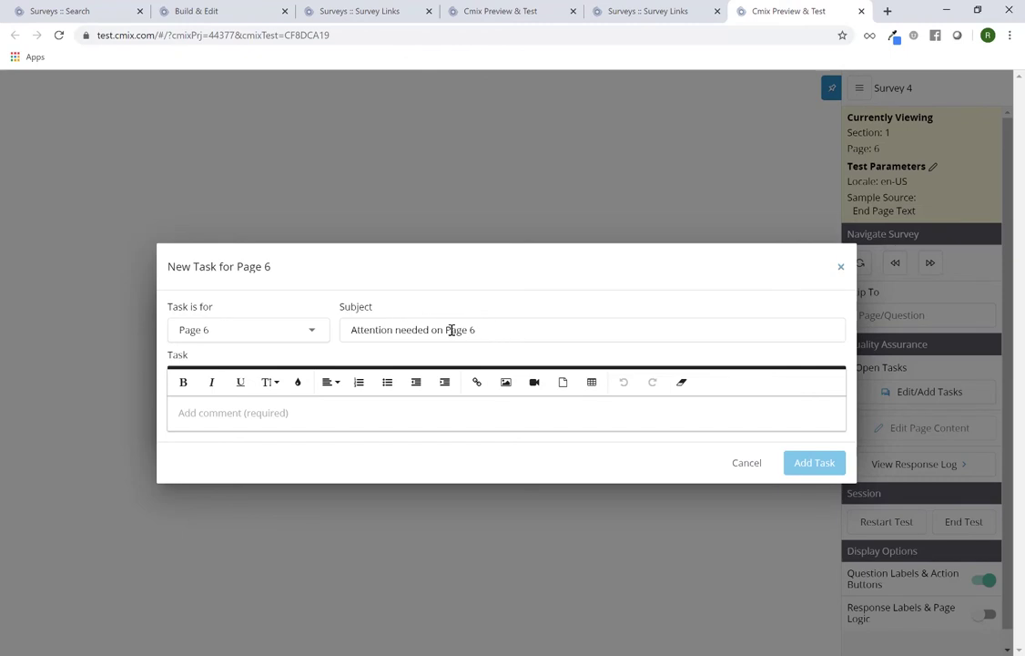
pyautogui.moveTo(501, 329); pyautogui.dragTo(341, 321)
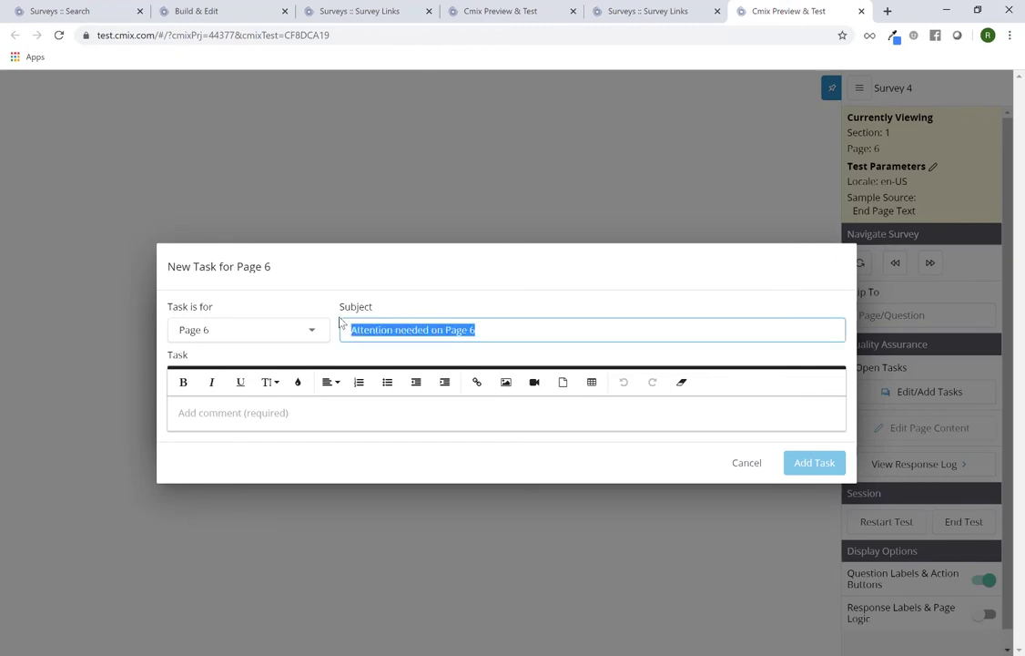
pyautogui.write('Q4')
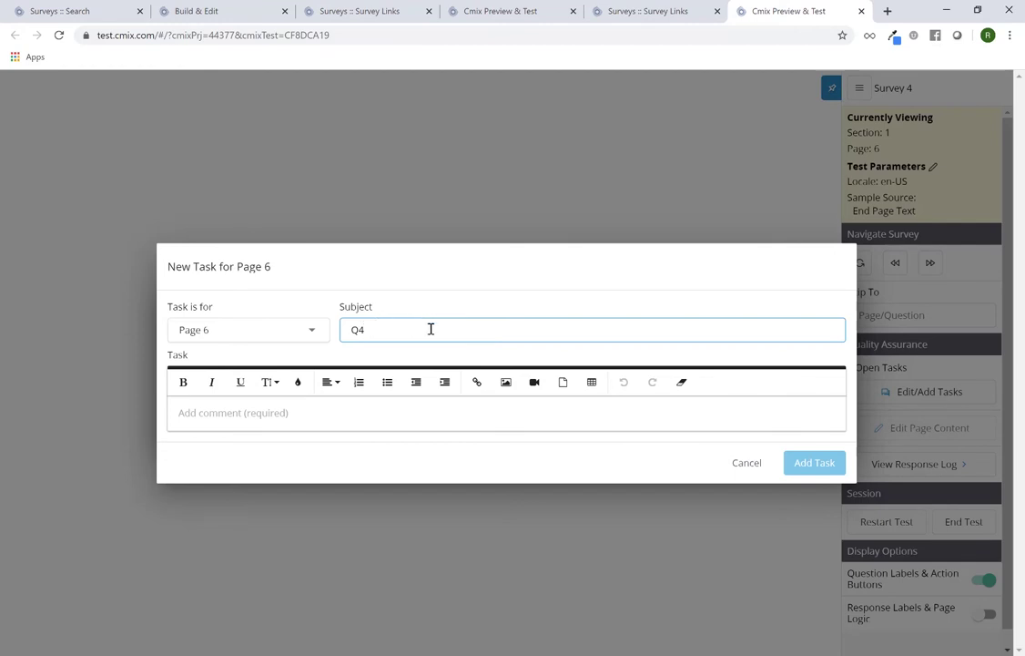
# Describe the task as "There was no question text and only 1 blank response option", add it and close the task list
pyautogui.click(432, 411)
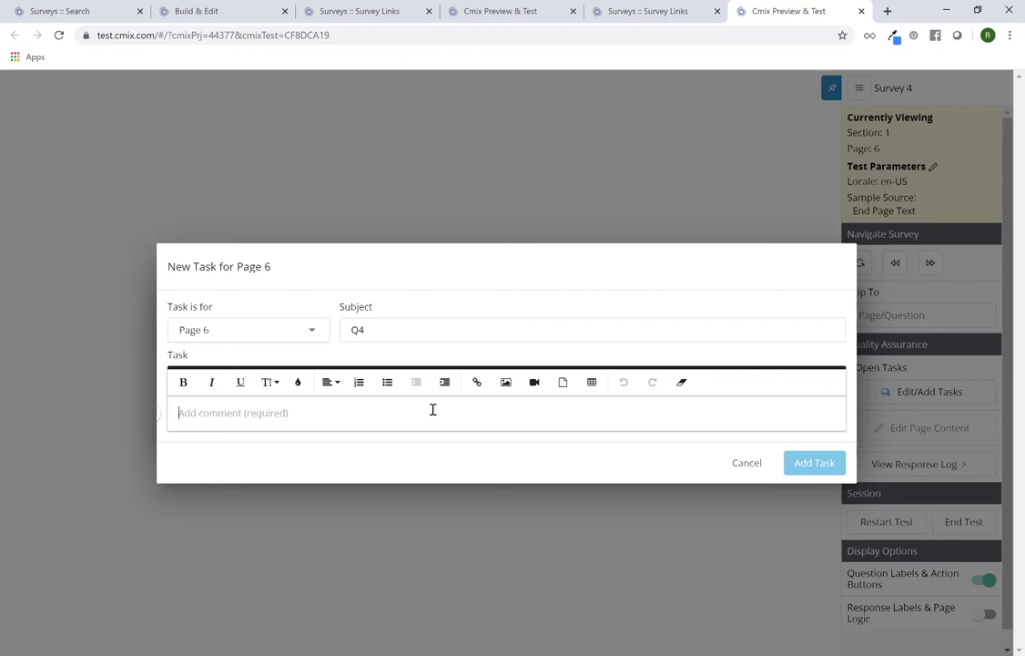
pyautogui.write('HERE')
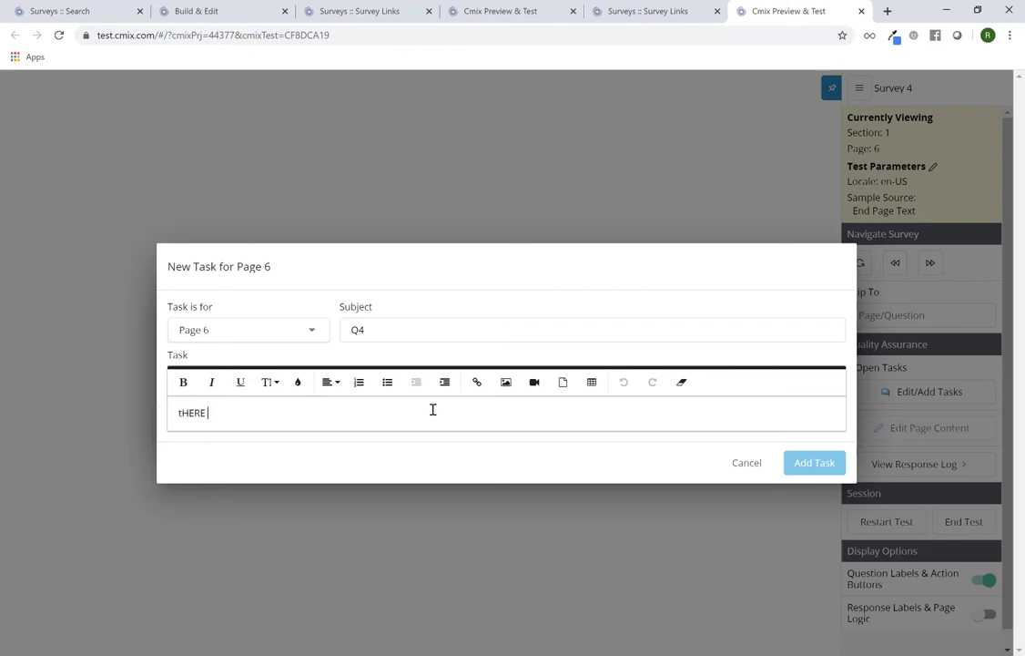
pyautogui.press('BackSpace')
pyautogui.press('BackSpace')
pyautogui.press('BackSpace')
pyautogui.press('BackSpace')
pyautogui.write('t')
pyautogui.press('BackSpace')
pyautogui.write('There was no ')
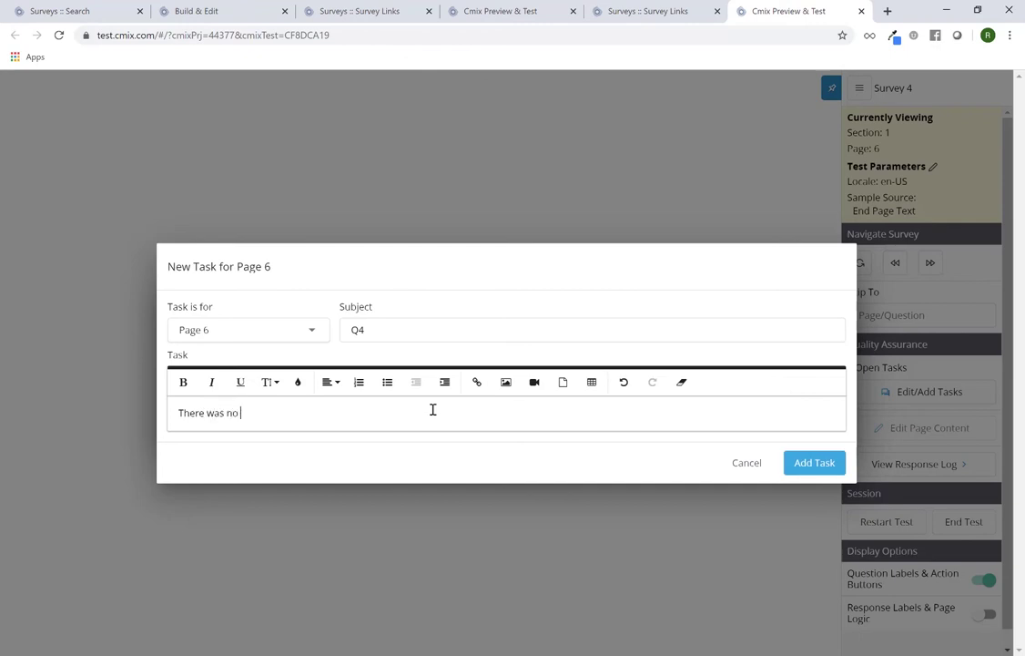
pyautogui.write('question text and only ')
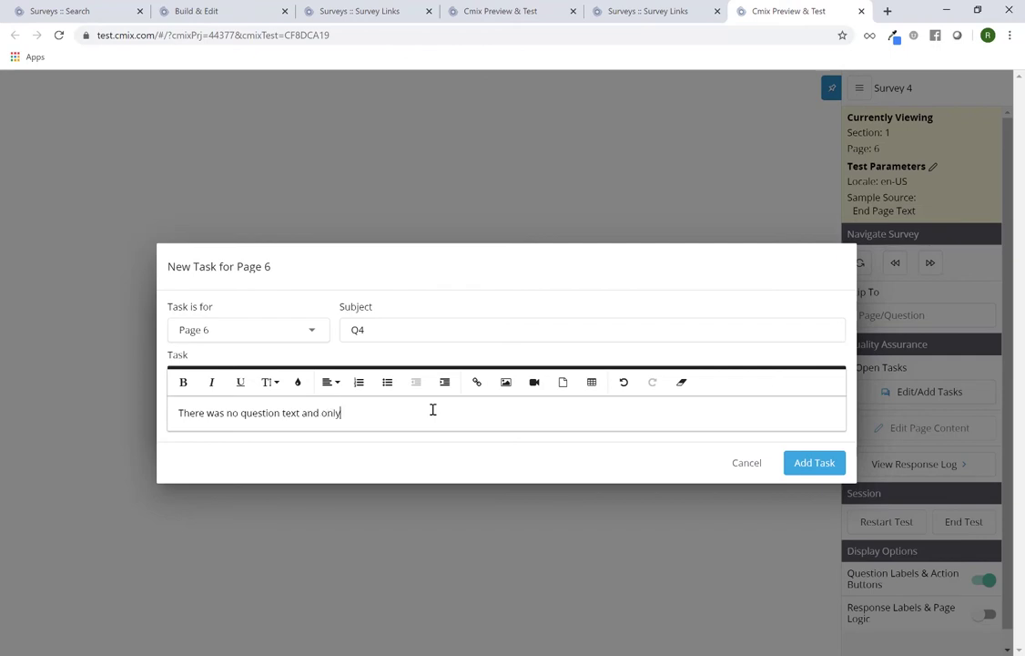
pyautogui.write('1 blank resp')
pyautogui.press('BackSpace')
pyautogui.press('BackSpace')
pyautogui.write('esponse option')
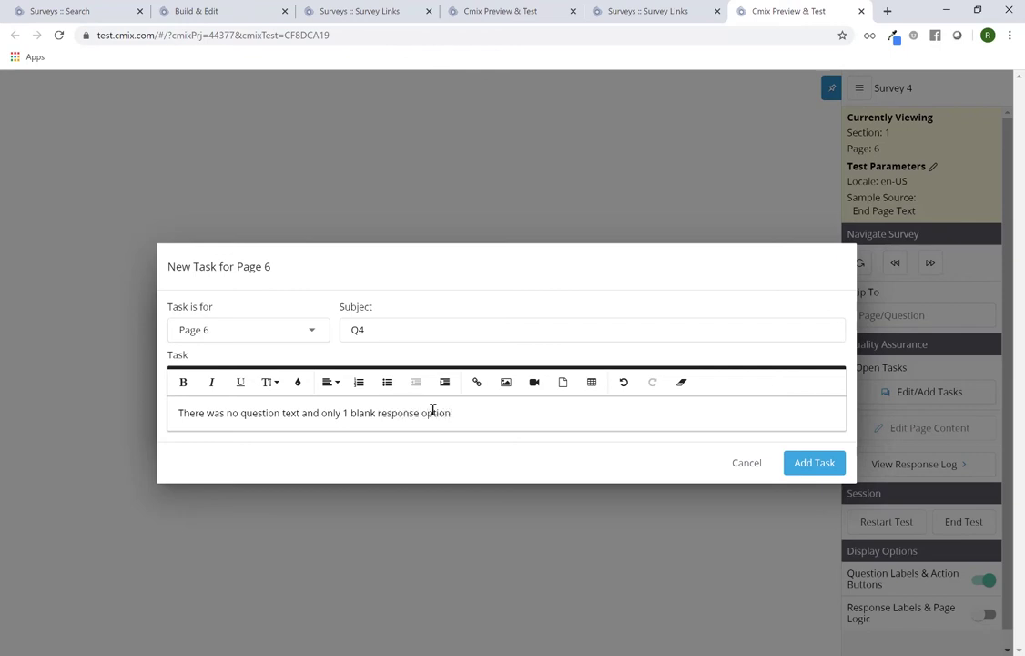
pyautogui.click(801, 466)
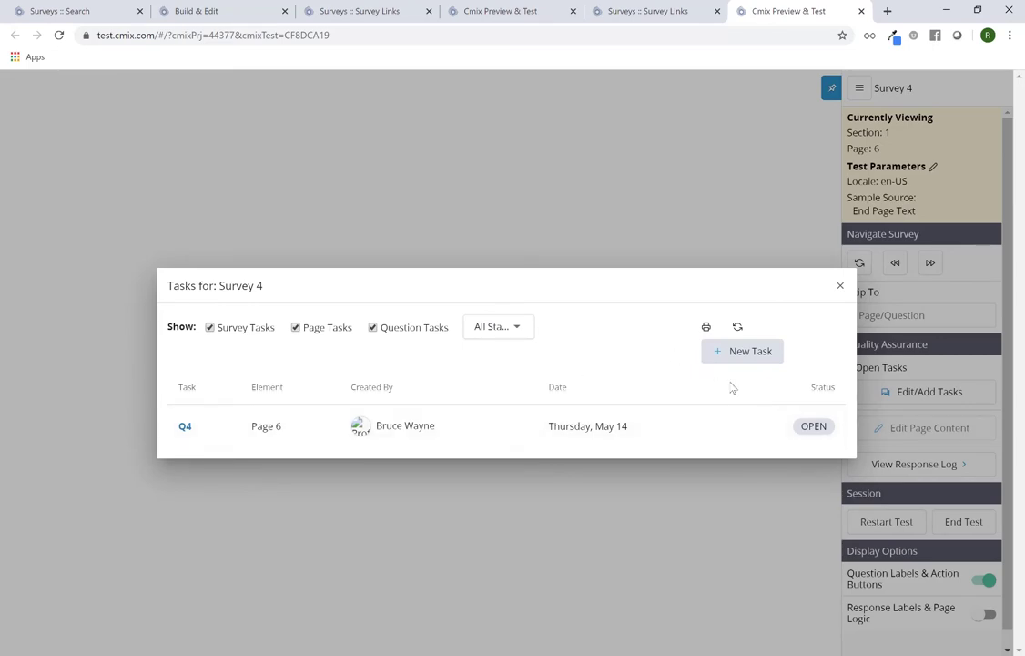
pyautogui.click(839, 287)
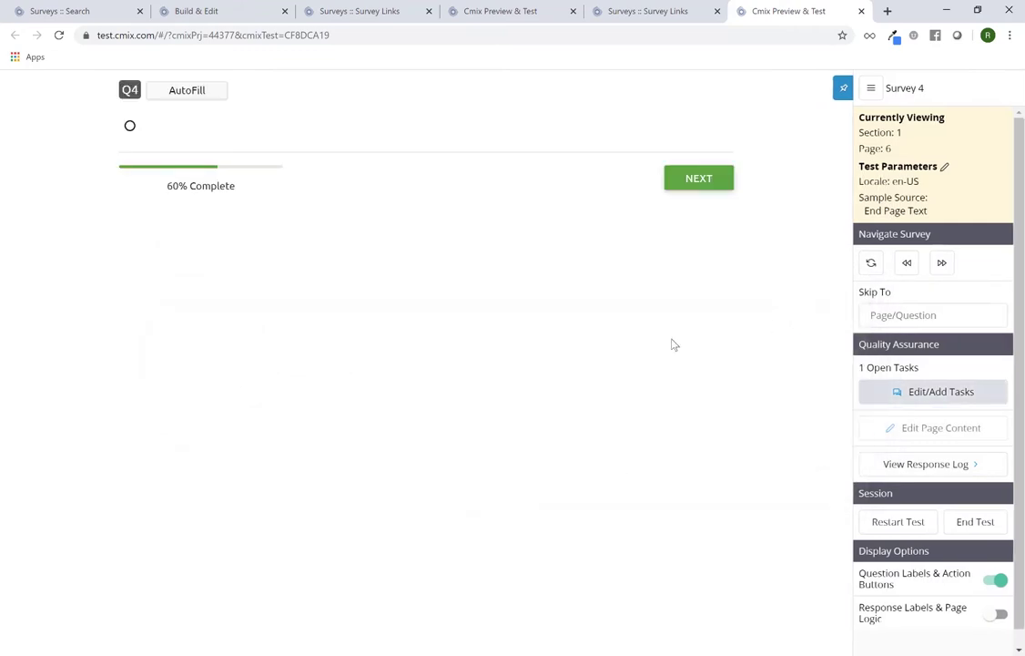
# Advance the test to Q5 and add a Page 7 task with the comment "Q5 - missing question text"
pyautogui.click(324, 116)
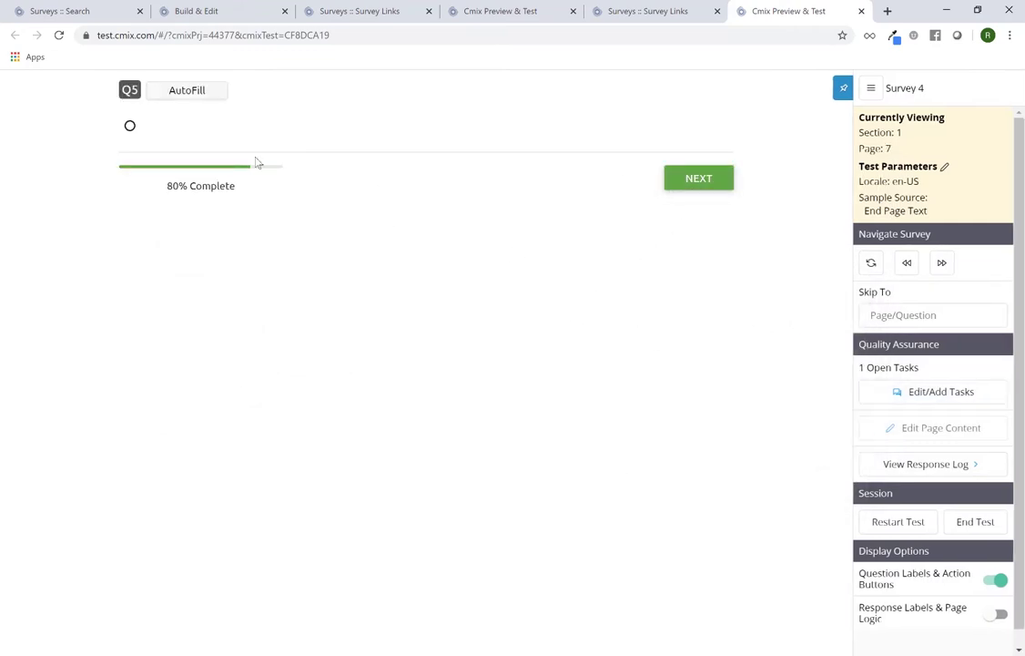
pyautogui.click(895, 394)
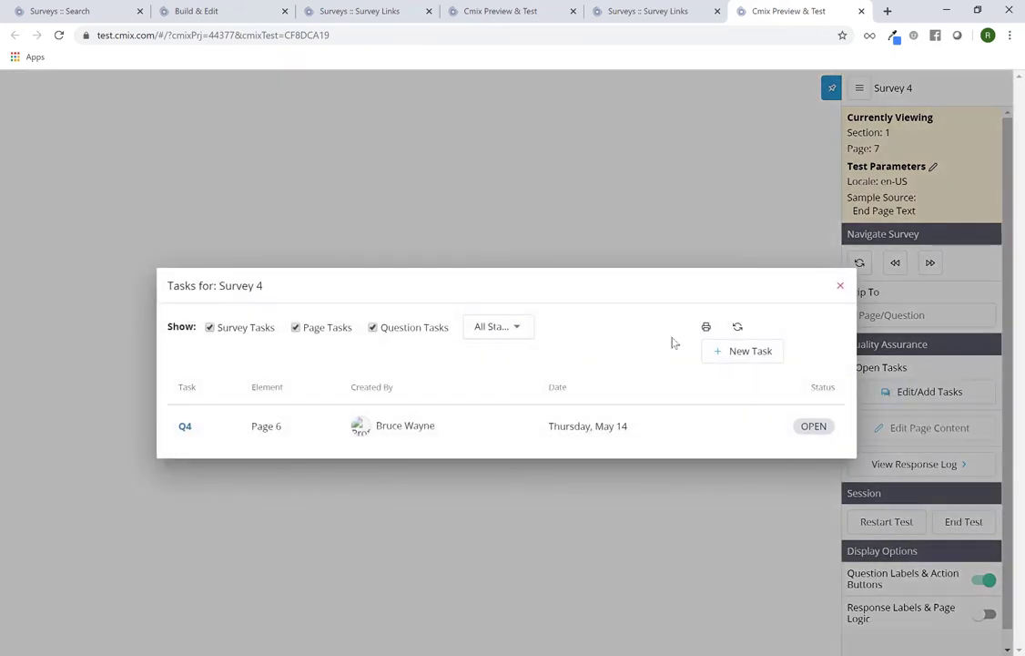
pyautogui.click(731, 351)
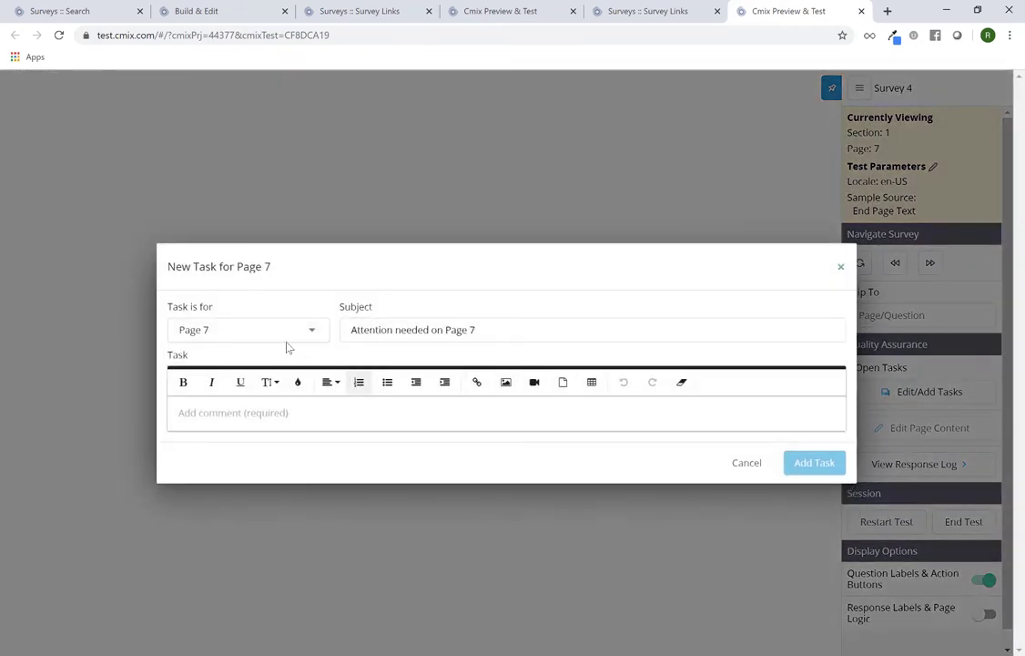
pyautogui.click(350, 413)
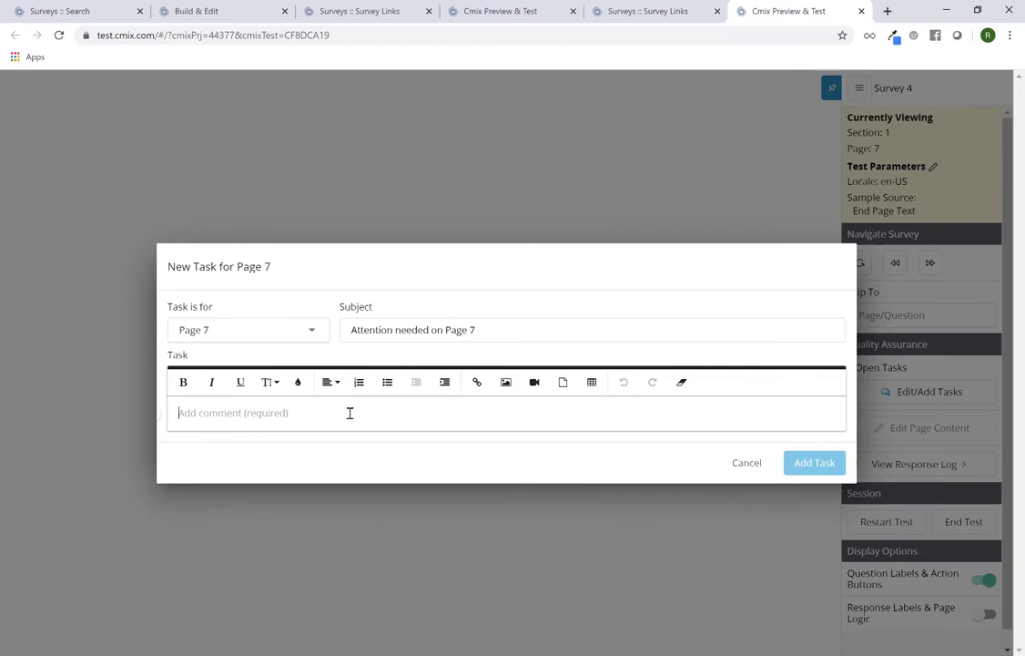
pyautogui.write('Q5')
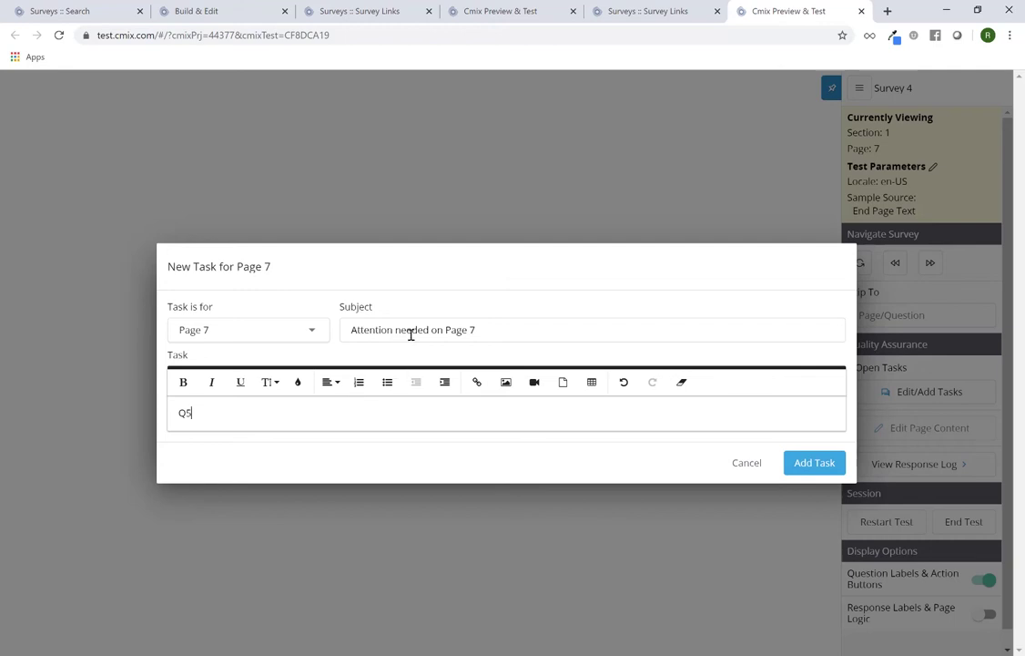
pyautogui.write('- missing question text')
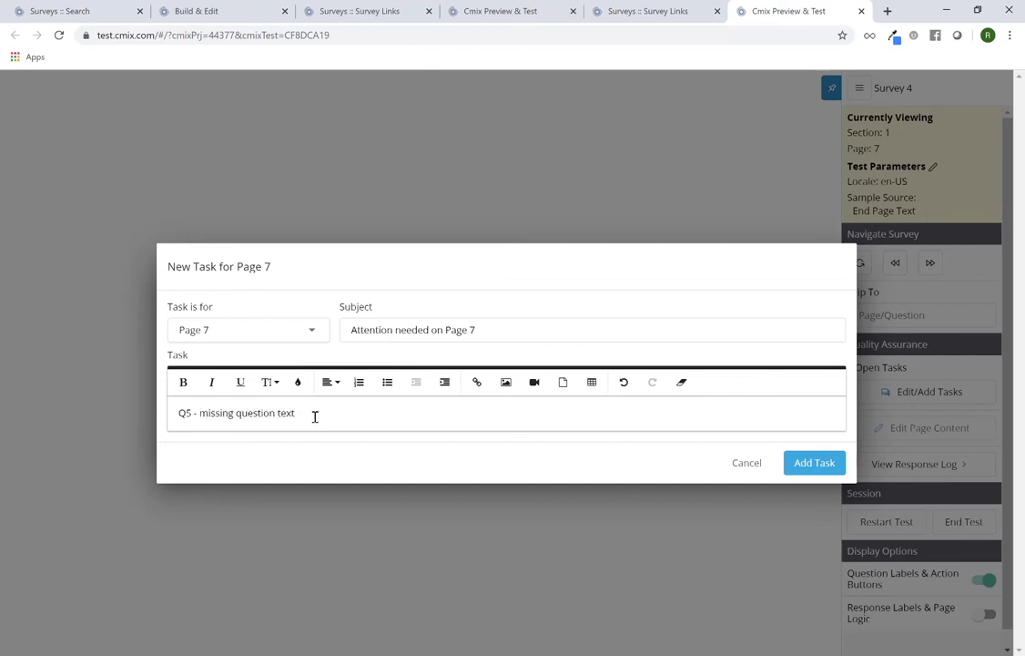
pyautogui.click(798, 467)
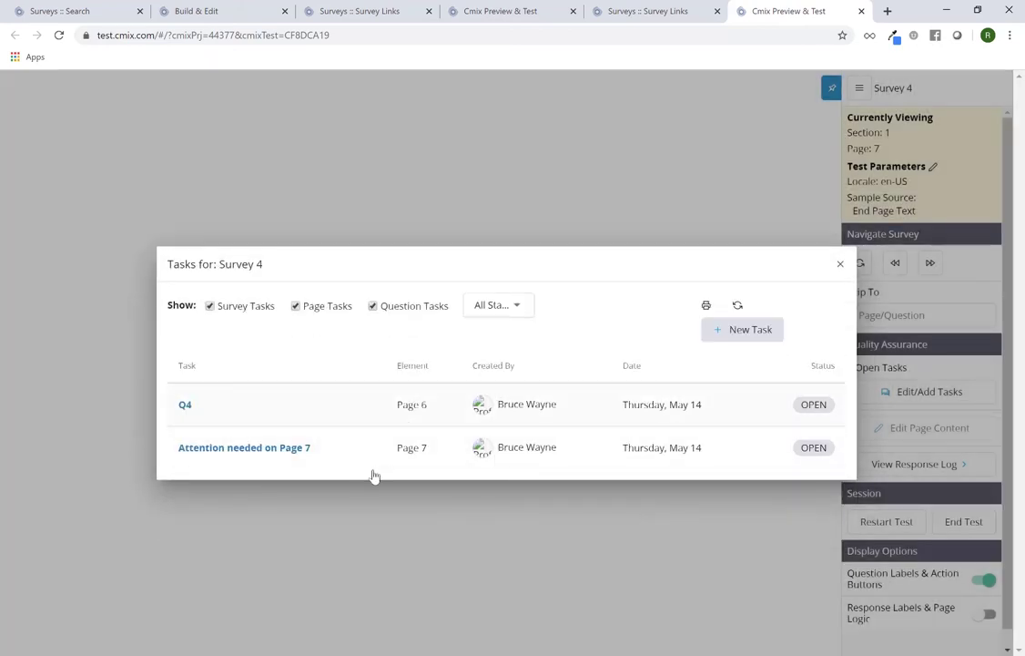
# Review the Q4 task's comment and status options, close the task list and check the number of open tasks
pyautogui.click(183, 406)
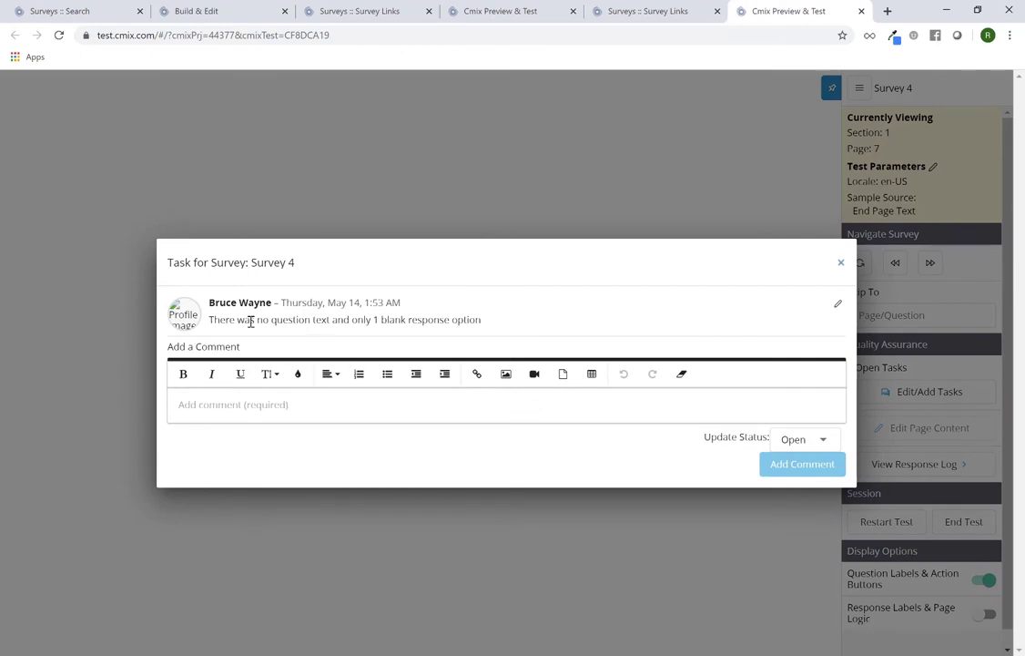
pyautogui.moveTo(210, 320); pyautogui.dragTo(531, 314)
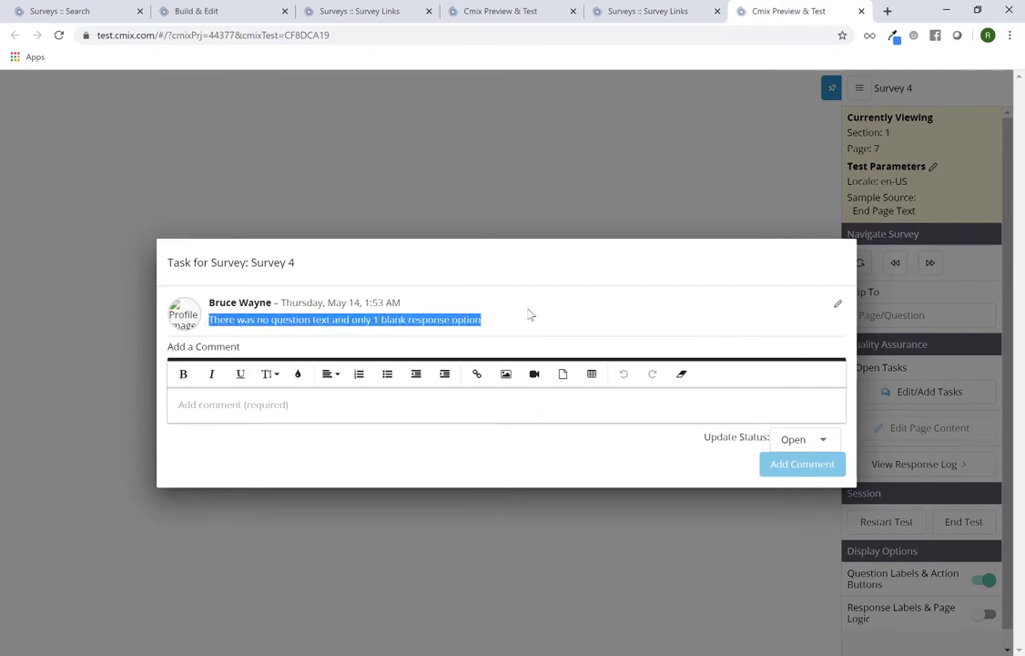
pyautogui.click(405, 401)
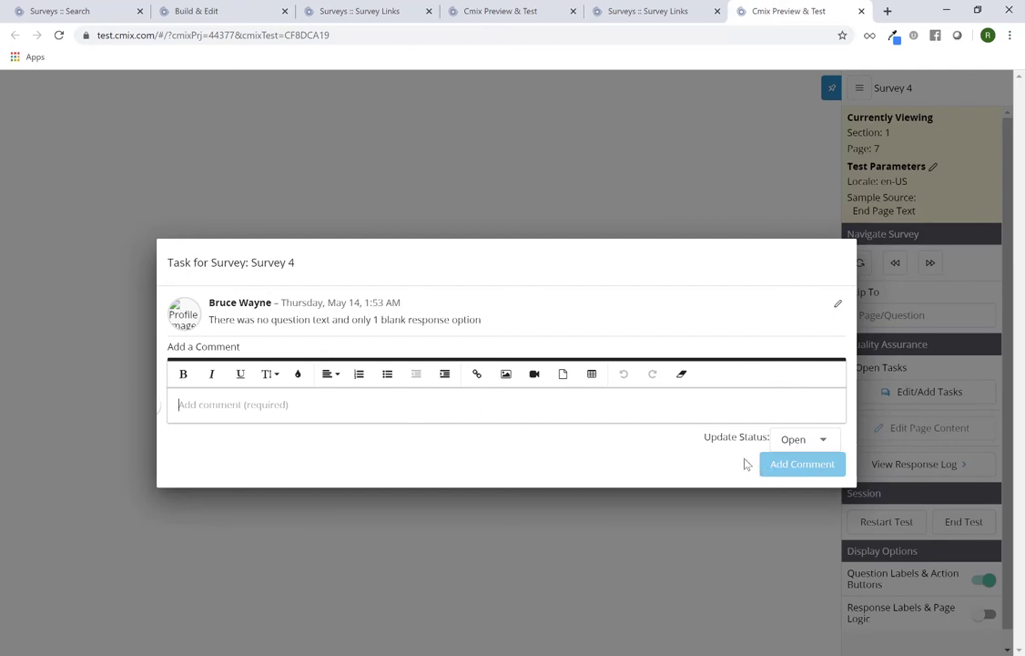
pyautogui.click(804, 440)
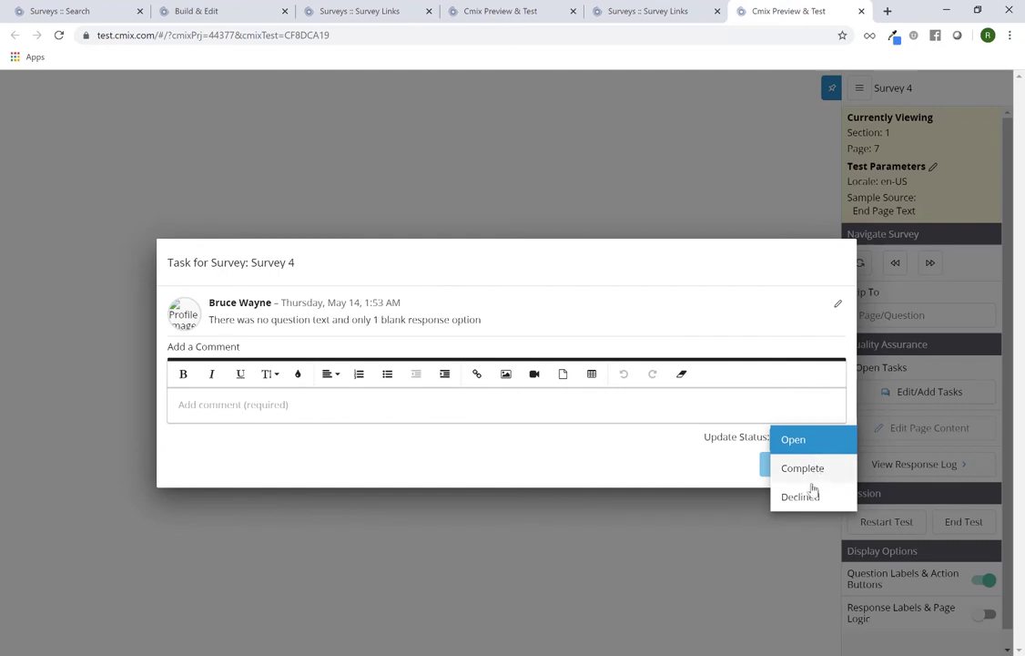
pyautogui.click(627, 408)
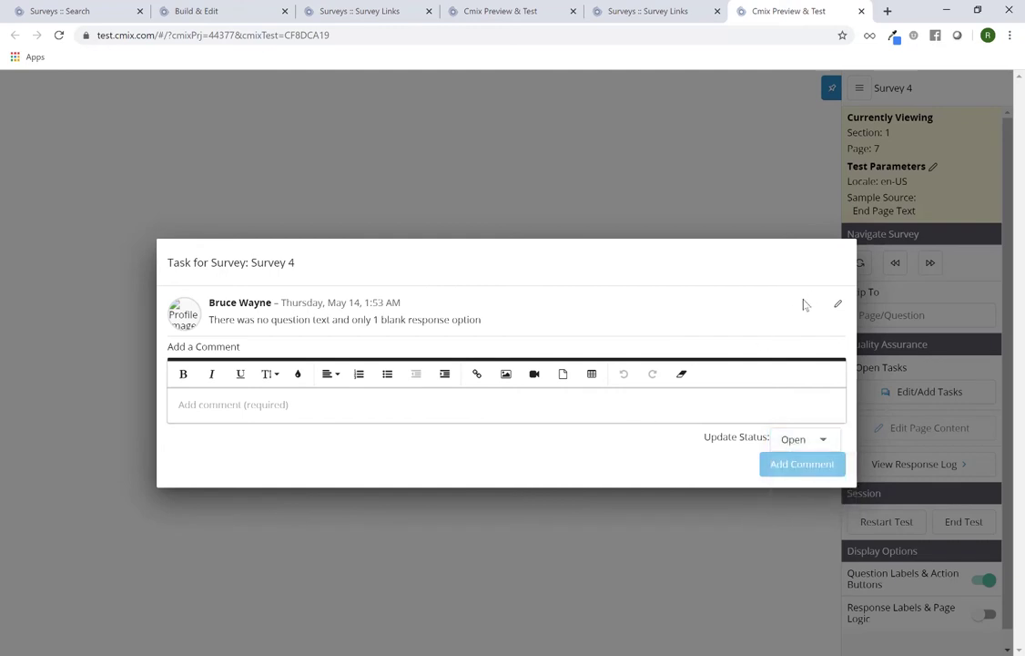
pyautogui.click(839, 257)
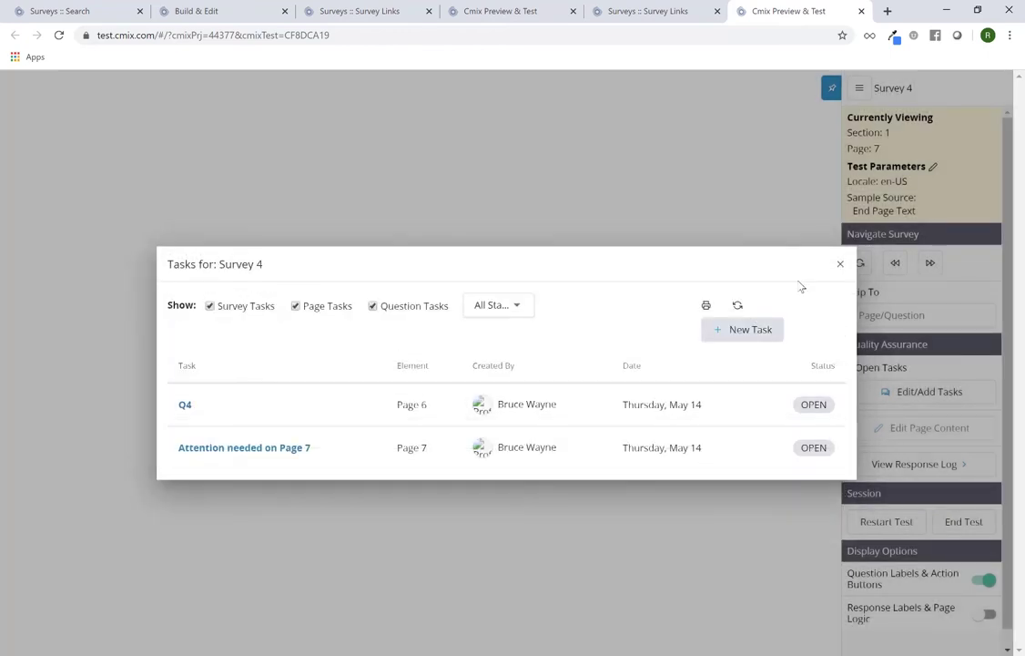
pyautogui.click(840, 265)
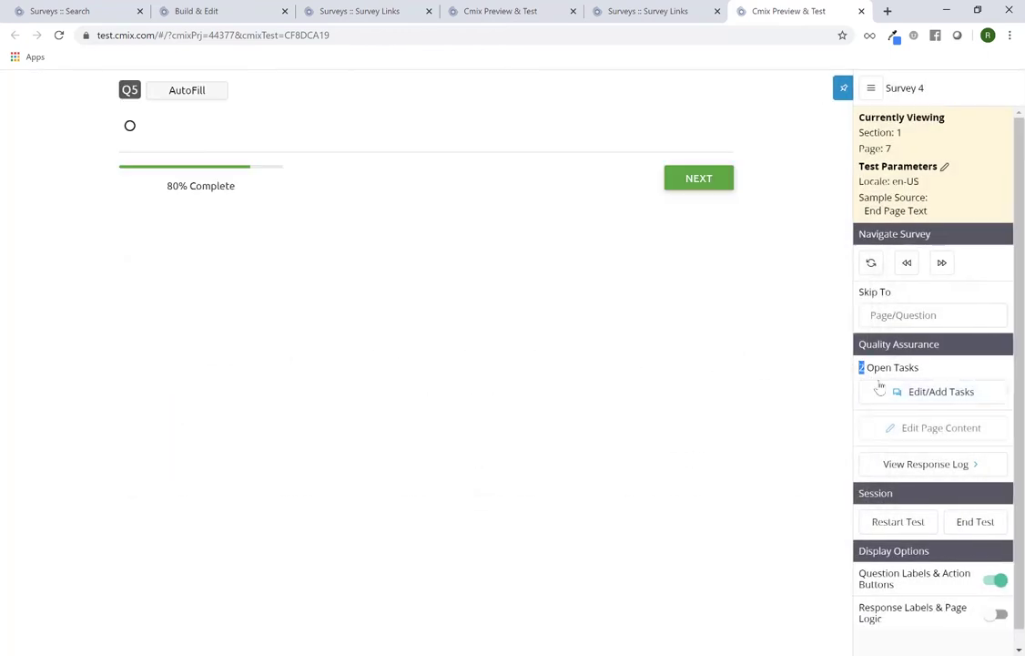
pyautogui.moveTo(933, 370); pyautogui.dragTo(859, 369)
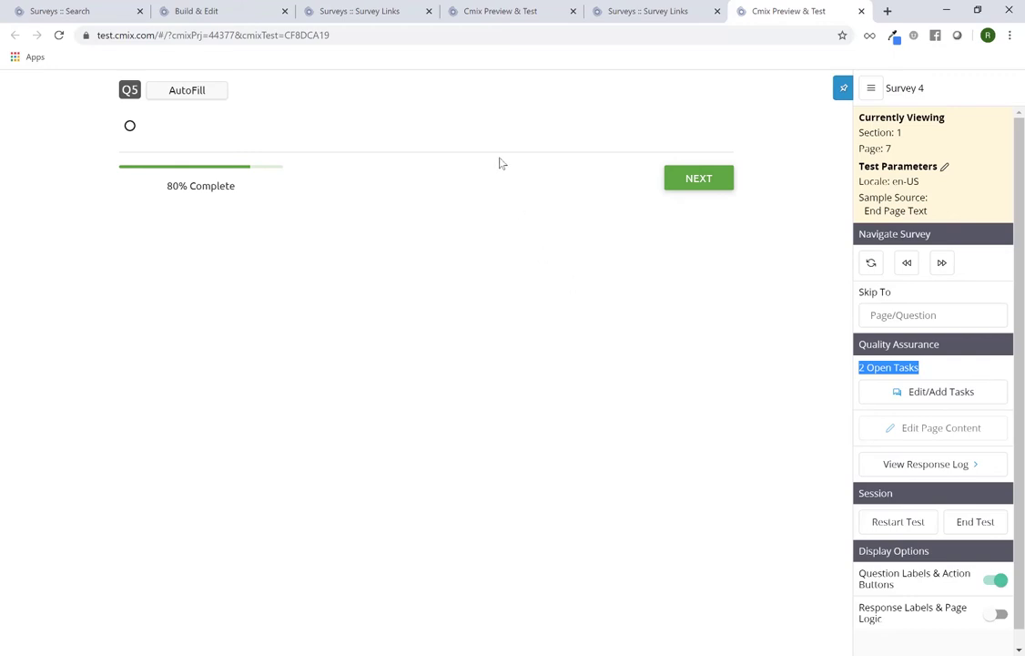
# Go to the Tasks page of Survey 4 and open the "Attention needed on Page 7" task
pyautogui.click(870, 89)
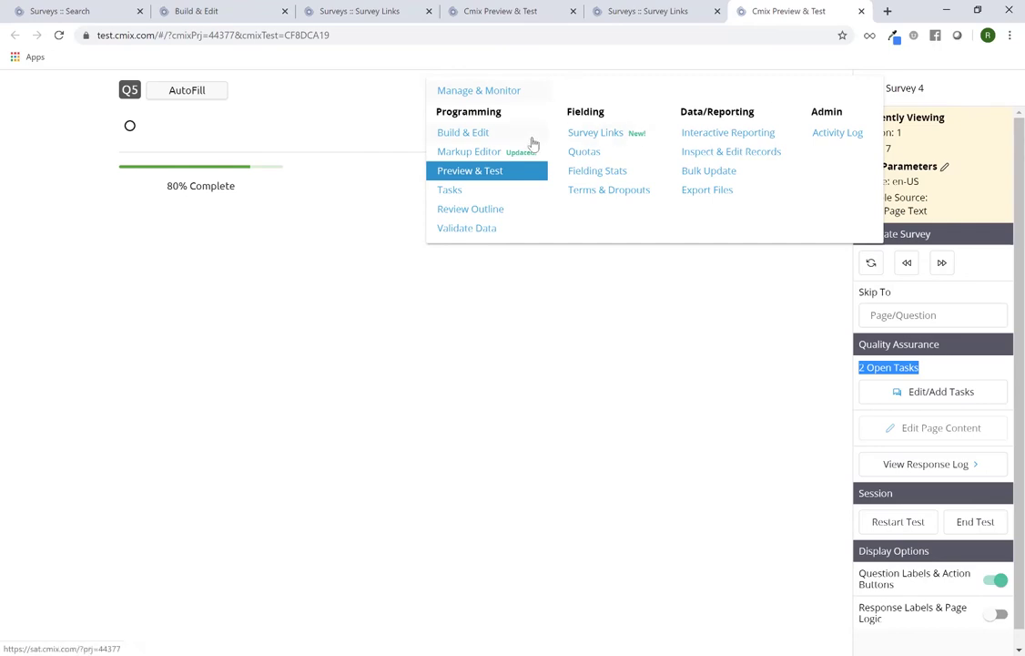
pyautogui.click(461, 197)
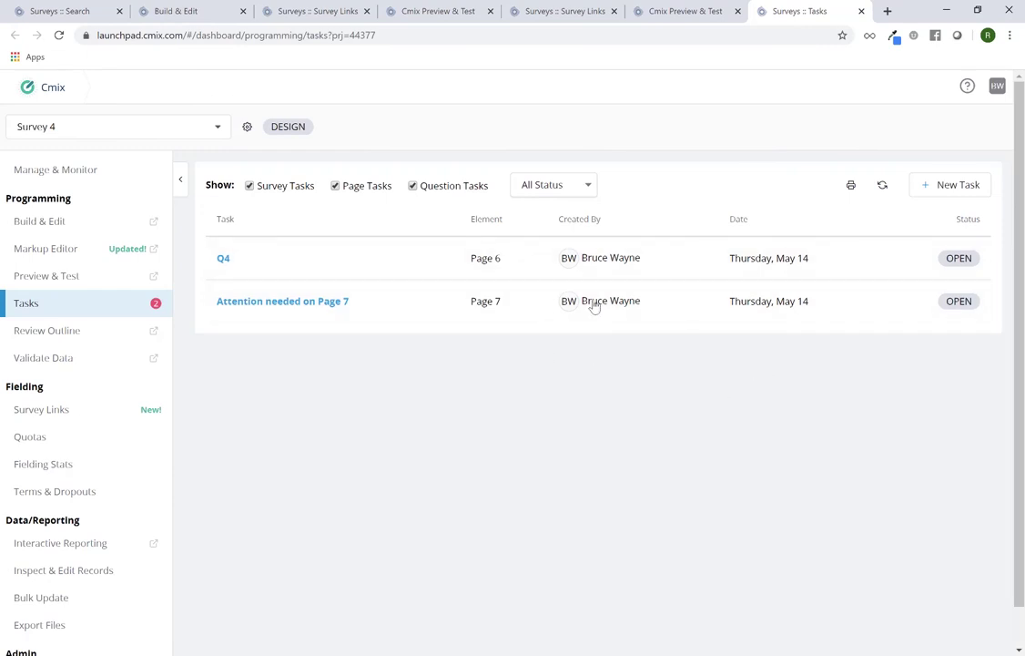
pyautogui.click(664, 308)
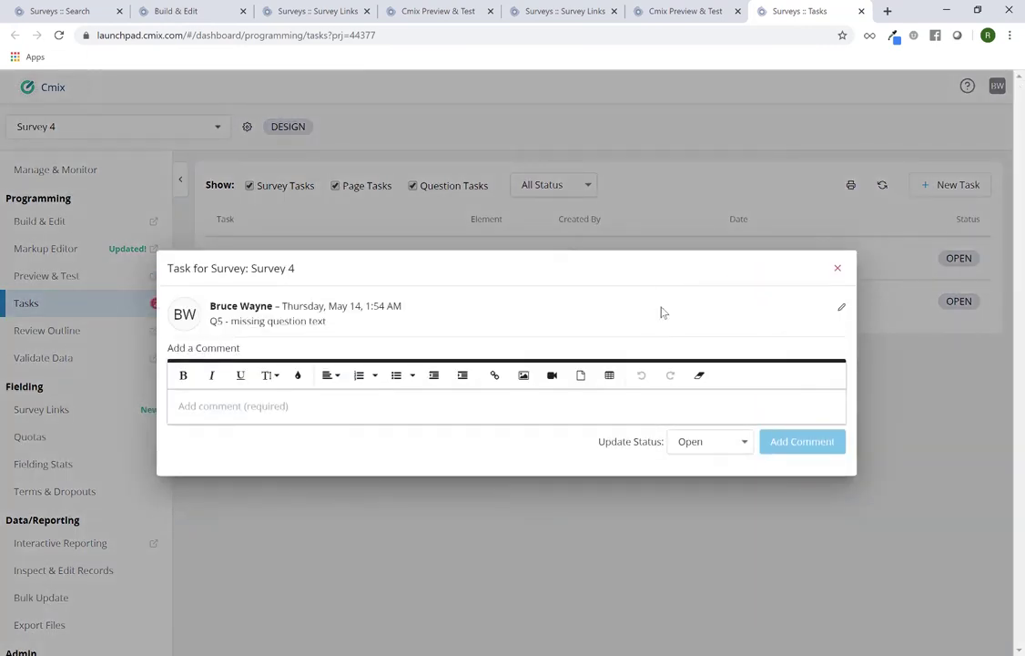
# Add the comment "made the update - all set" to the Page 7 task and set its status to Complete
pyautogui.click(453, 402)
pyautogui.write('mad')
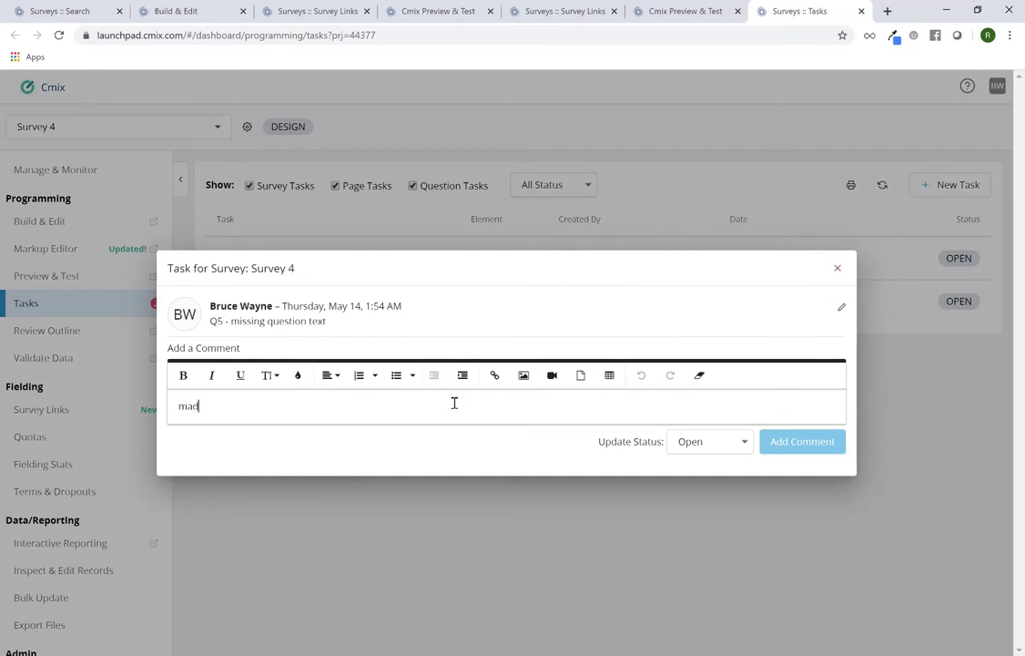
pyautogui.write('e the update - all set')
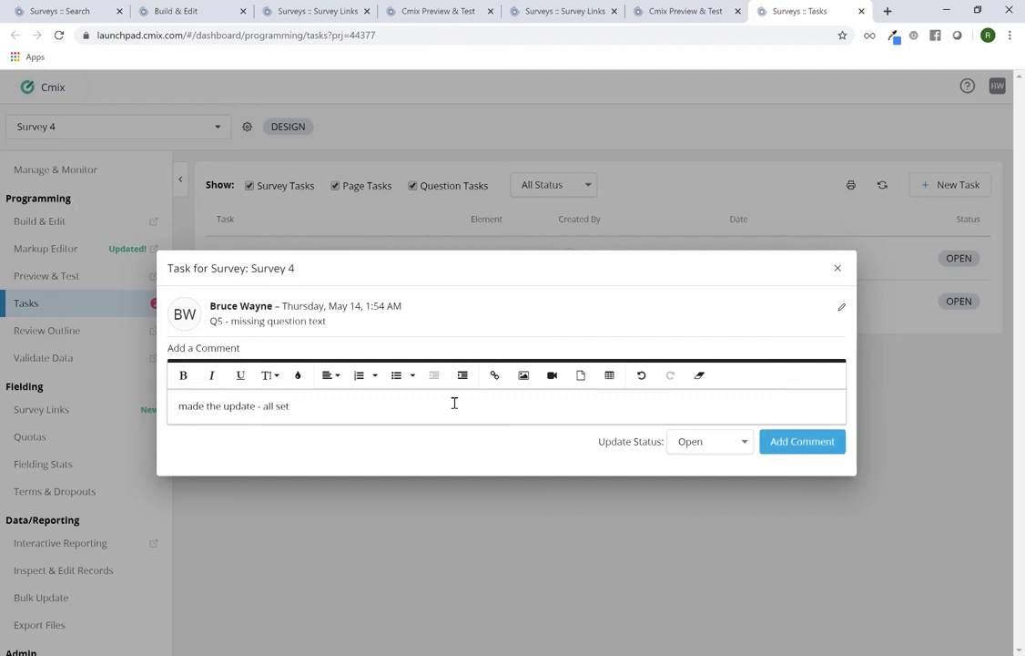
pyautogui.click(701, 448)
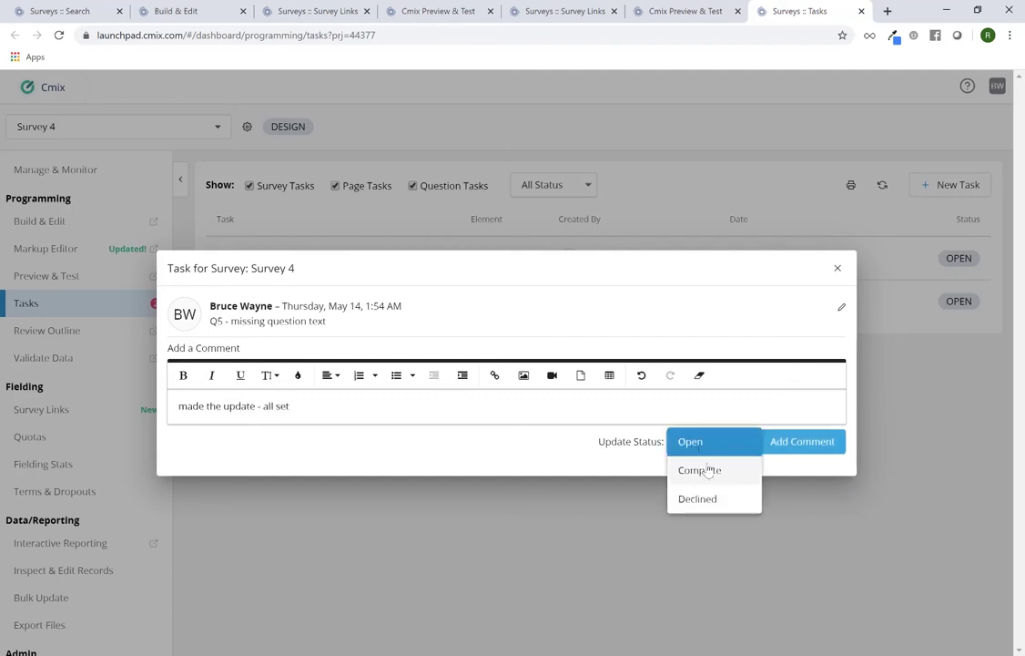
pyautogui.click(708, 470)
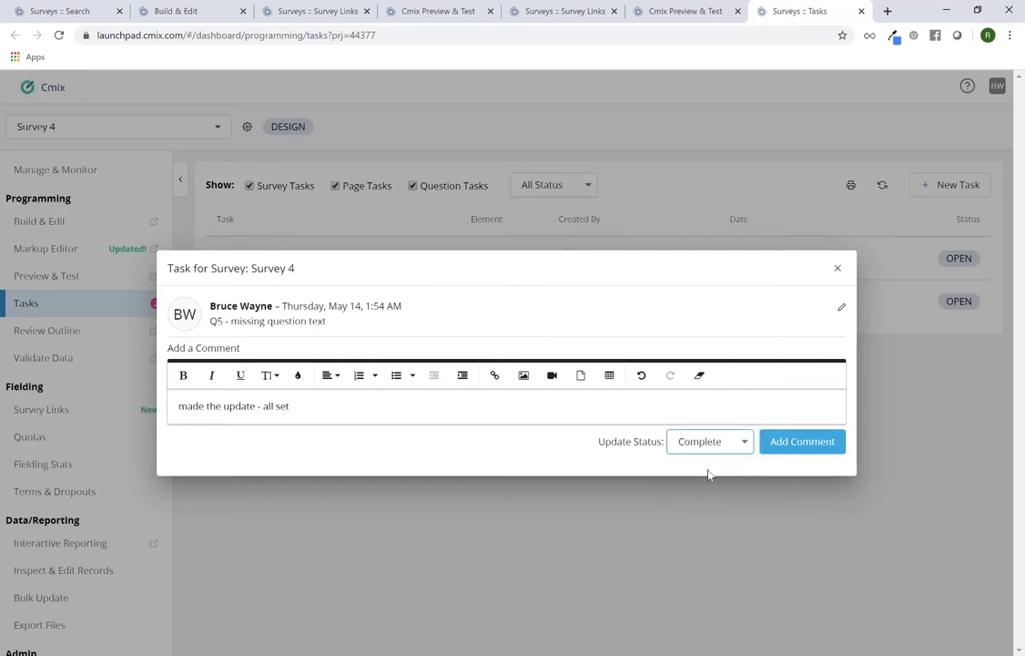
pyautogui.click(789, 444)
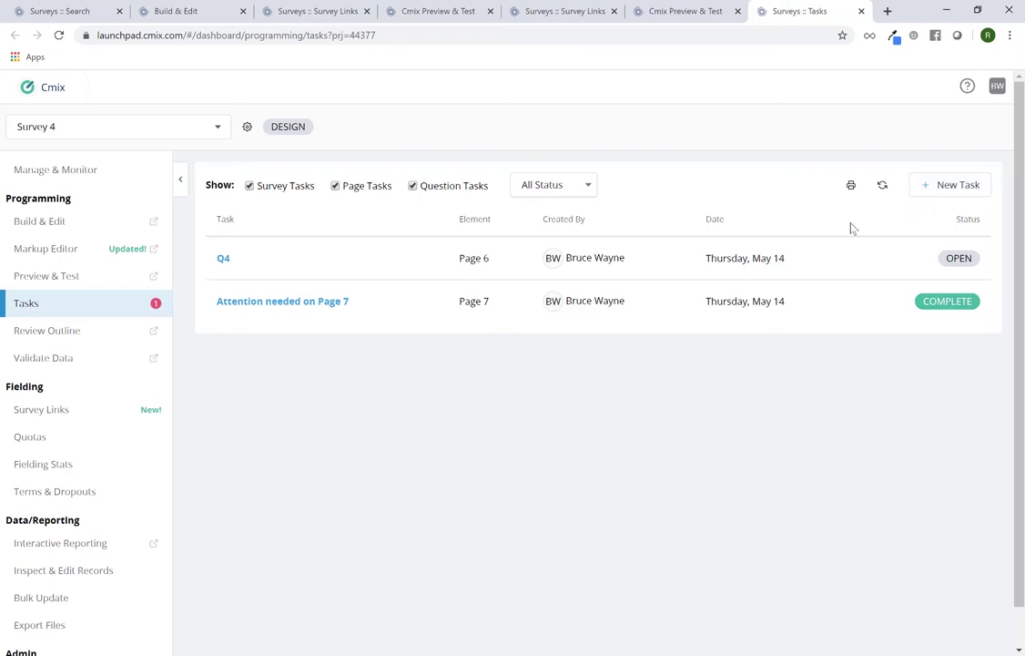
# Switch to the Build & Edit page of Survey 4 and reload it to update its task indicator
pyautogui.click(186, 14)
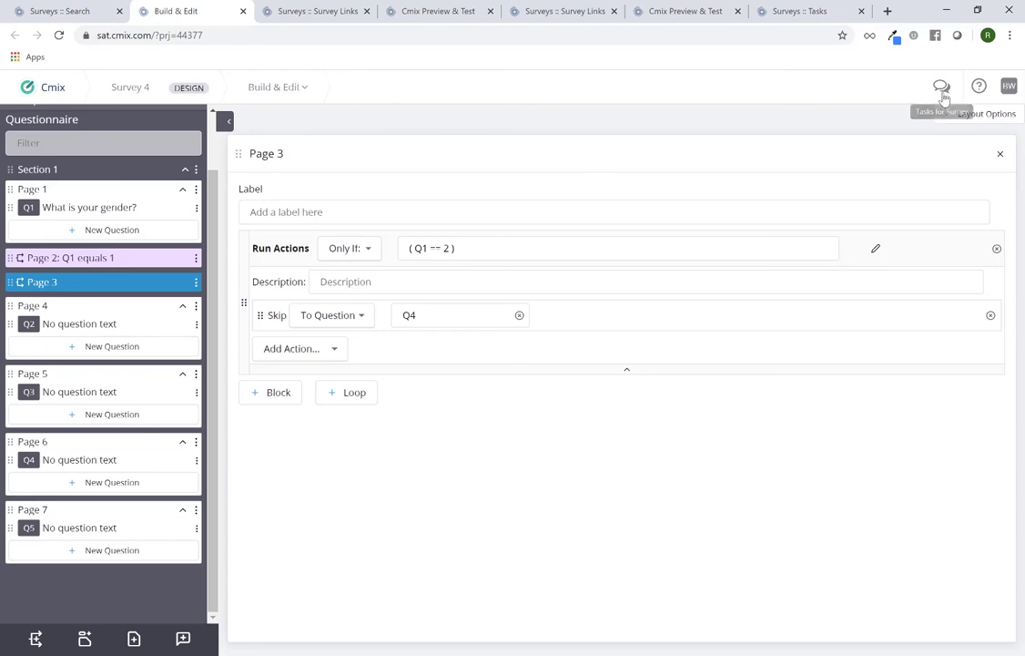
pyautogui.click(58, 35)
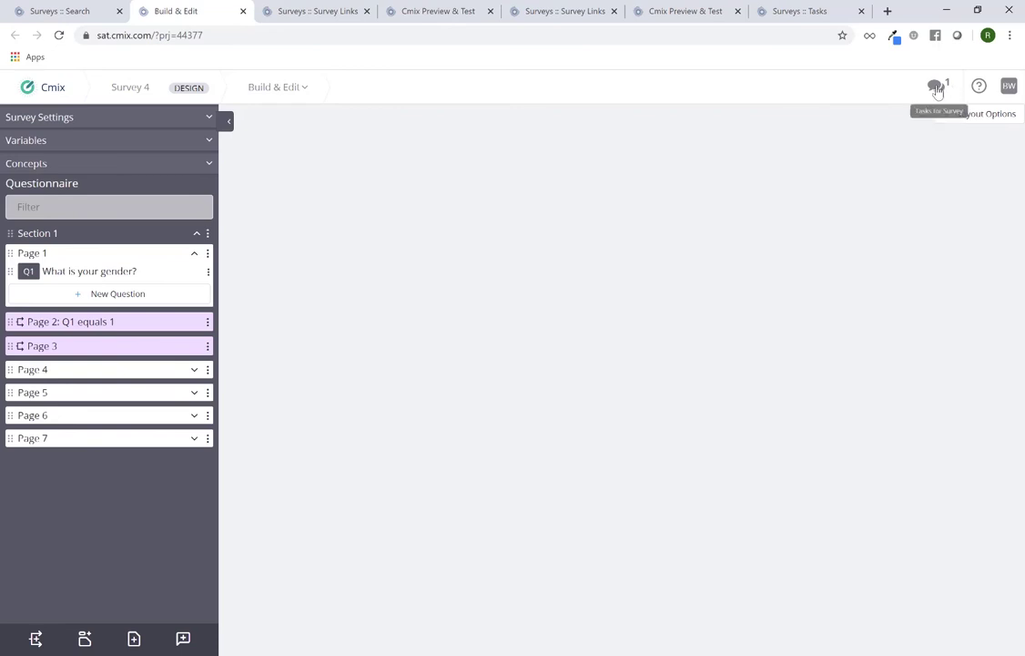
# Check the survey's tasks from Build & Edit and try to edit the content of Page 7 in the survey test
pyautogui.click(937, 88)
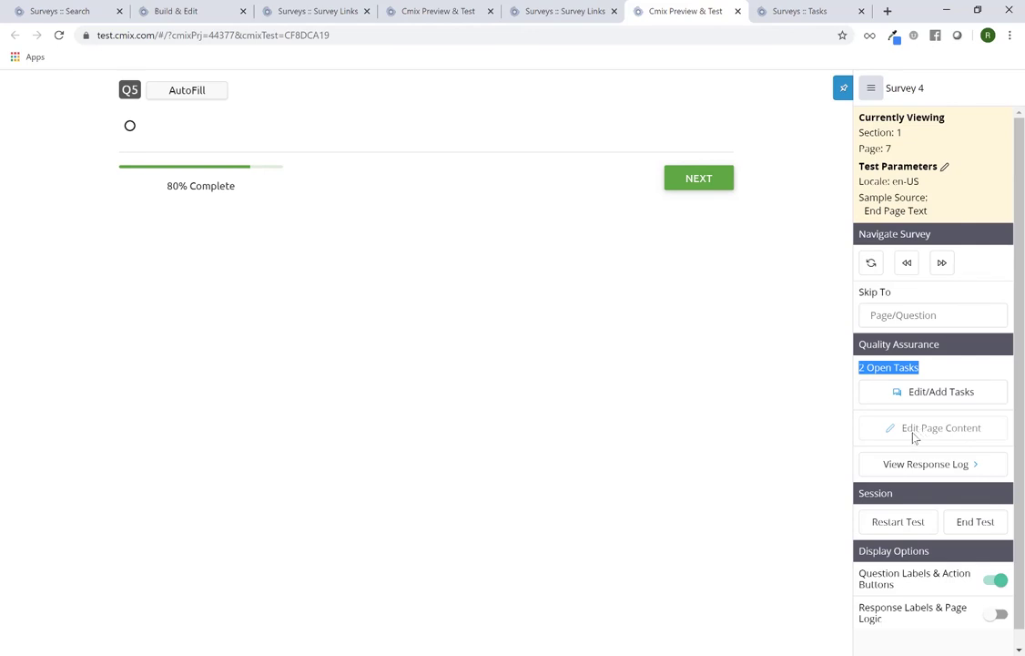
pyautogui.click(881, 434)
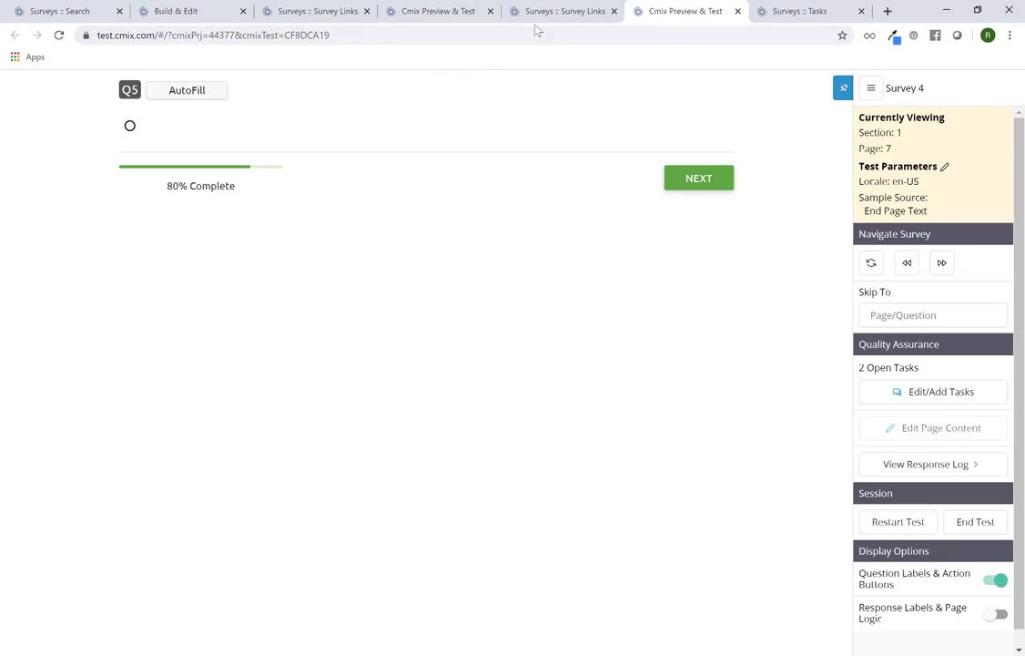
# Turn on Allow Text Edits While Testing in the Manage Survey settings of Survey 4
pyautogui.click(197, 11)
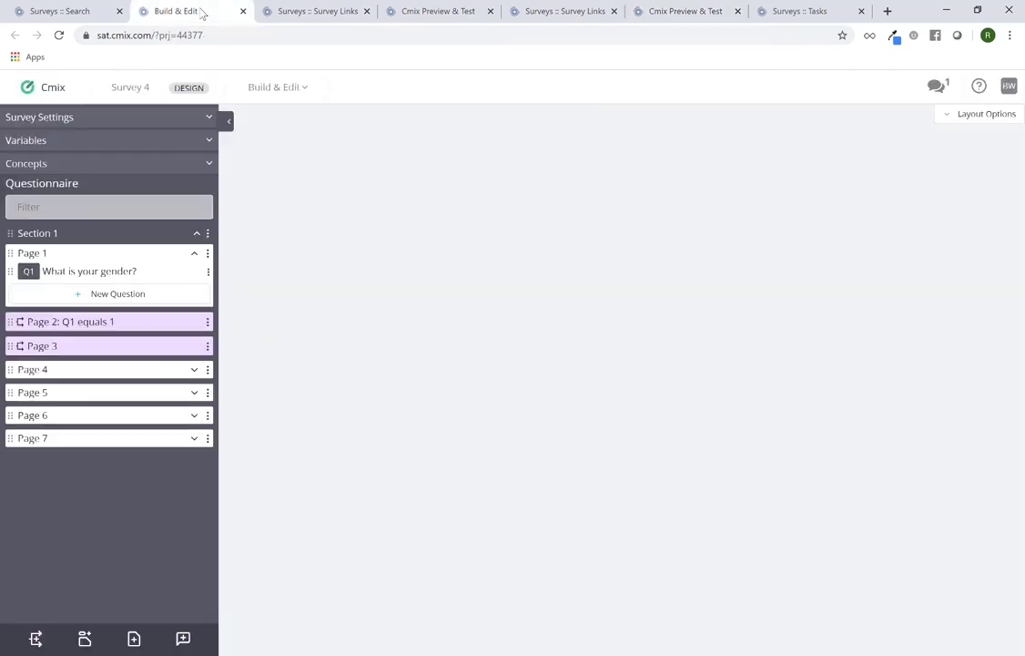
pyautogui.click(76, 119)
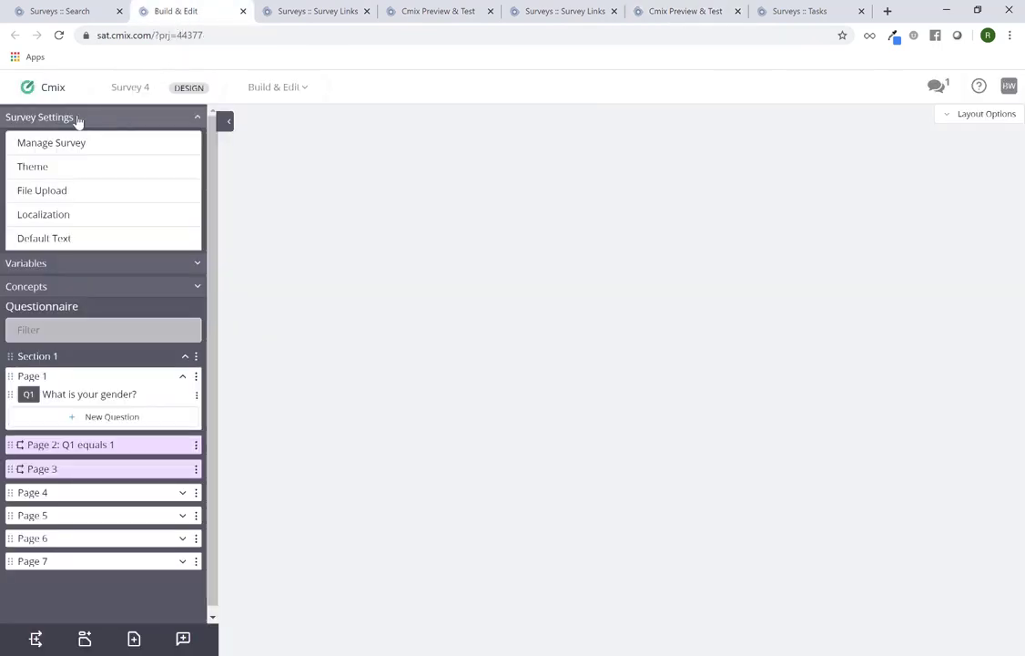
pyautogui.click(76, 147)
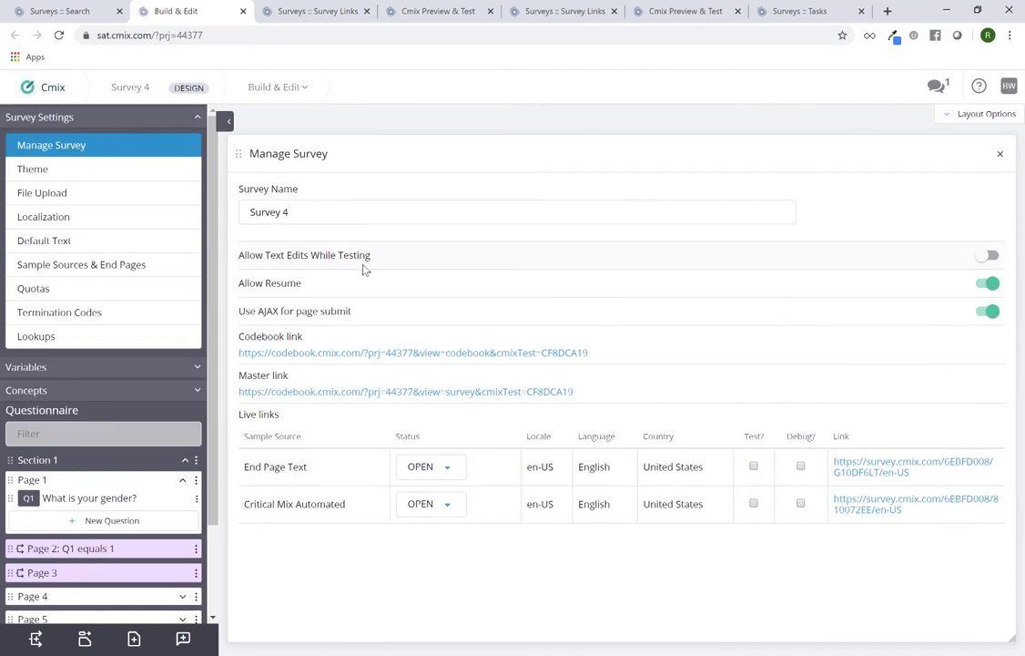
pyautogui.tripleClick(305, 260)
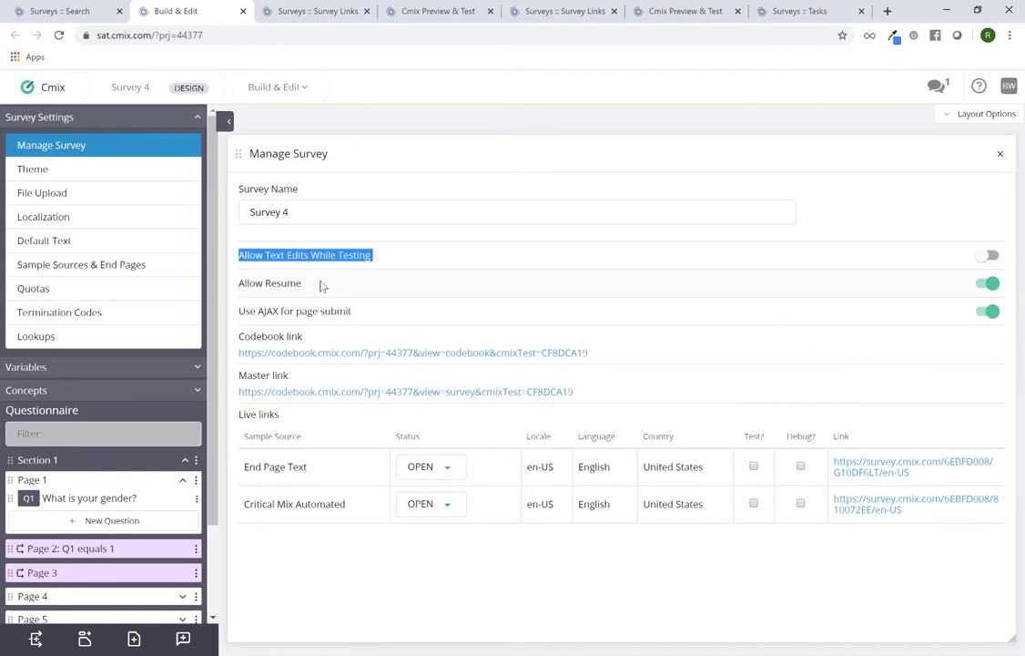
pyautogui.click(986, 256)
# Refresh Page 7 in the survey test, inspect its editable page content and cancel without making changes
pyautogui.click(706, 17)
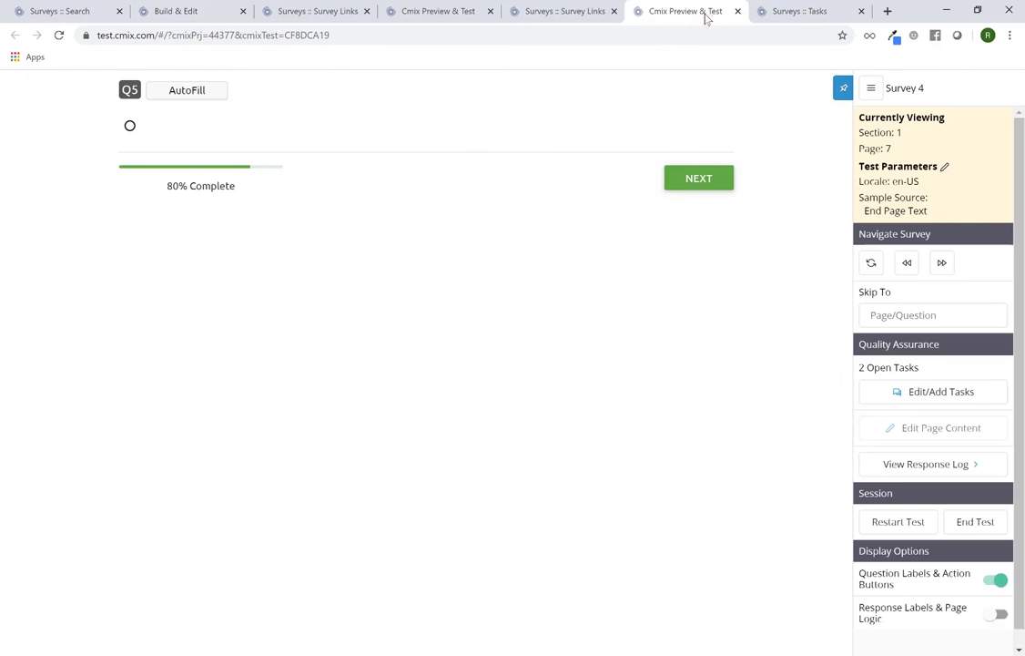
pyautogui.click(871, 263)
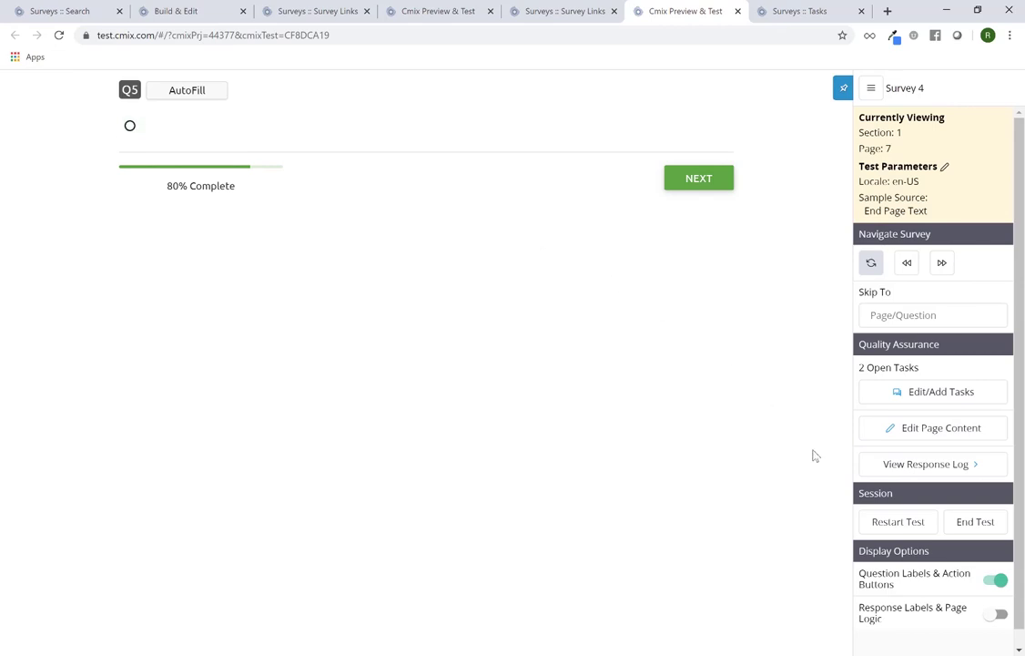
pyautogui.click(938, 438)
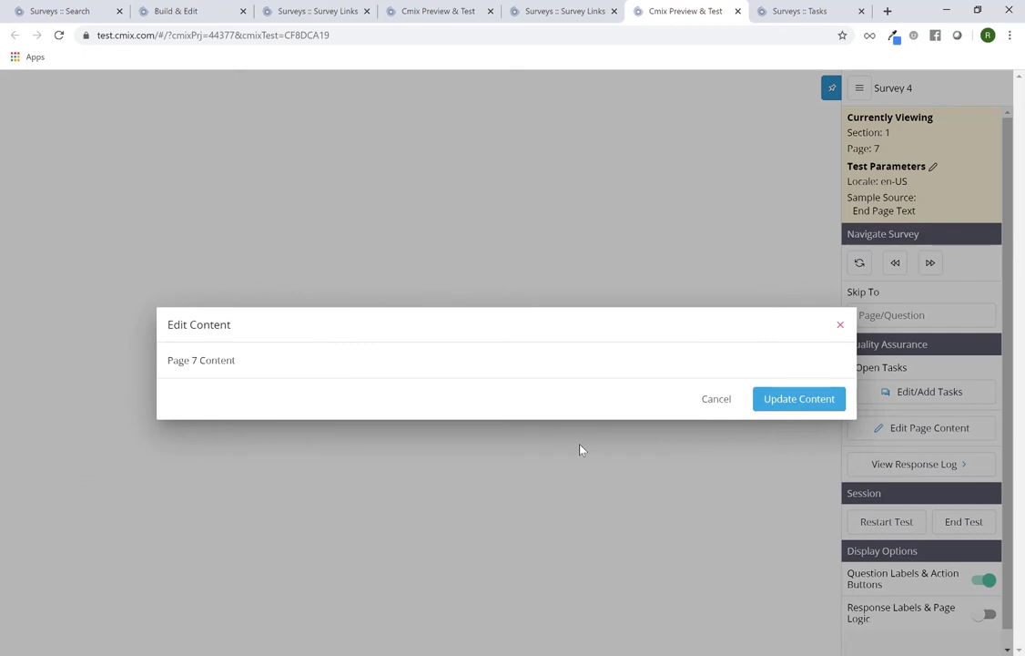
pyautogui.tripleClick(202, 362)
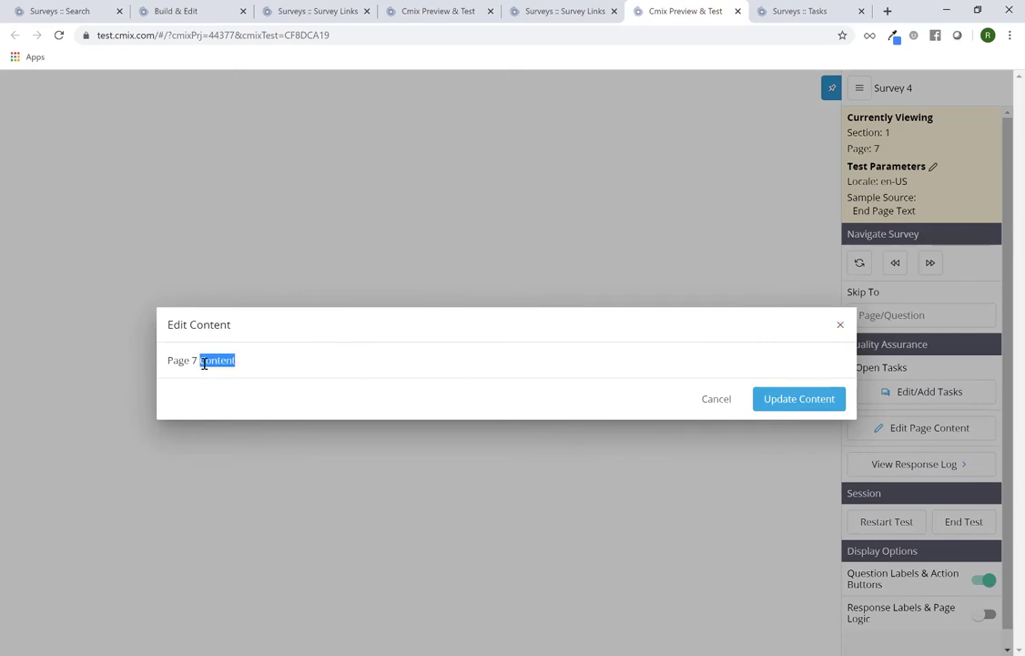
pyautogui.click(724, 408)
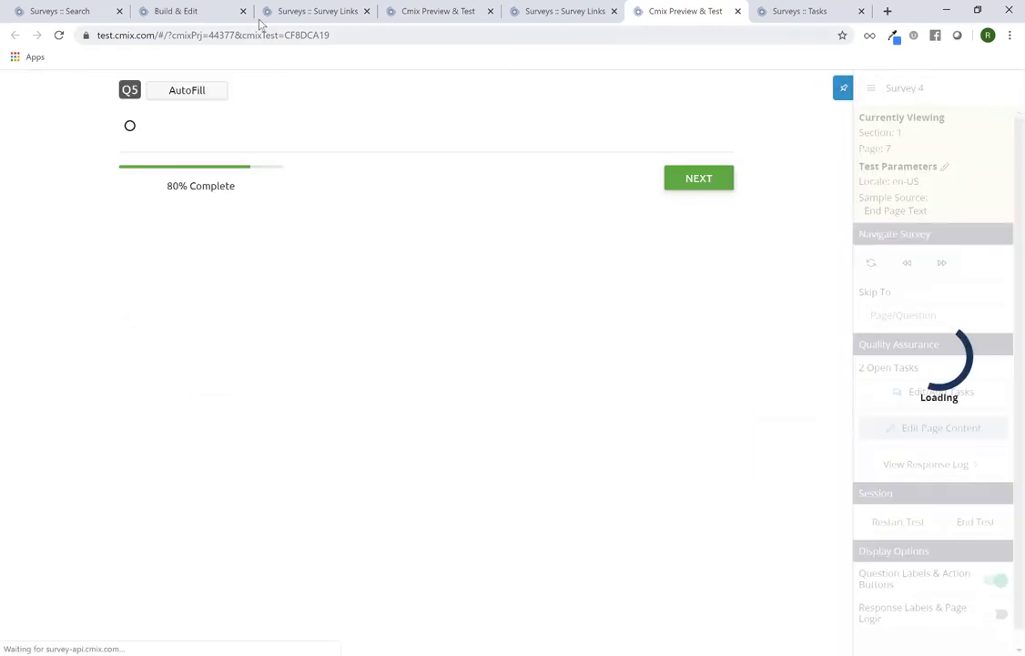
# Expand all pages and questions of Section 1 on the Build & Edit page and open question Q5 on Page 7
pyautogui.click(202, 14)
pyautogui.scroll(-2, 105, 336)
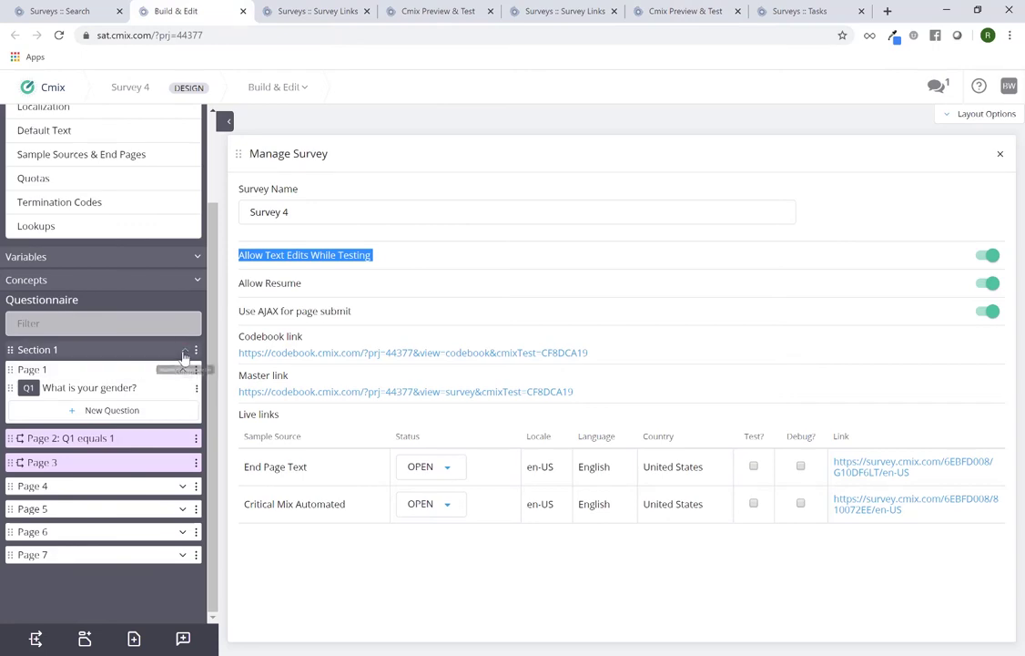
pyautogui.click(185, 350)
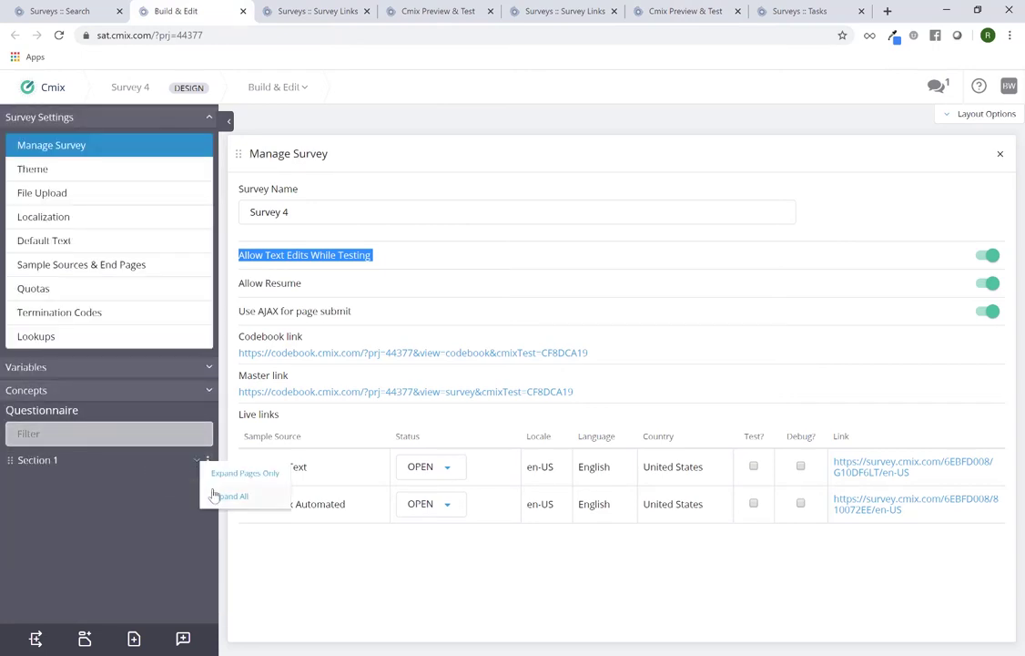
pyautogui.click(197, 460)
pyautogui.scroll(-5, 167, 502)
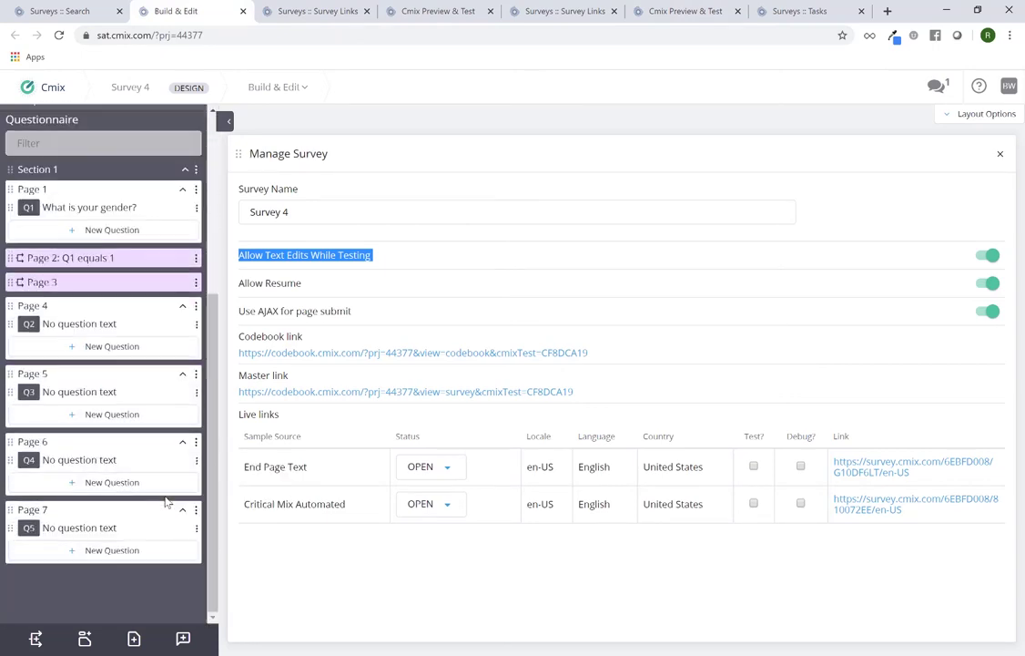
pyautogui.click(503, 444)
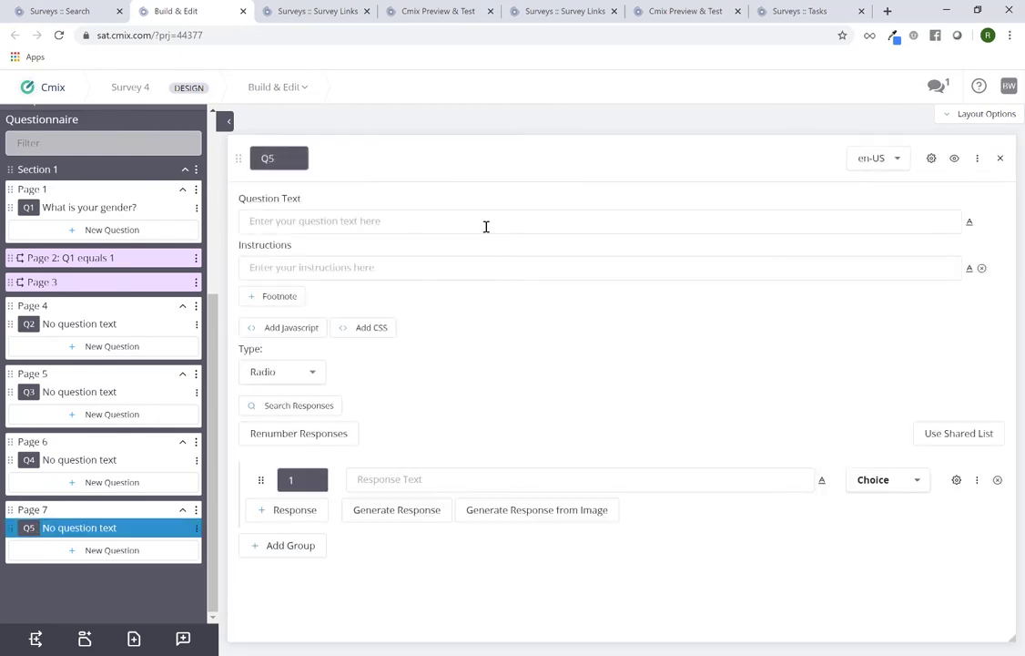
# Enter "xxxxxxxxxxx" as the Q5 question text and "ere" as the text of its first response
pyautogui.click(486, 226)
pyautogui.write('xxxxxxxxxxx')
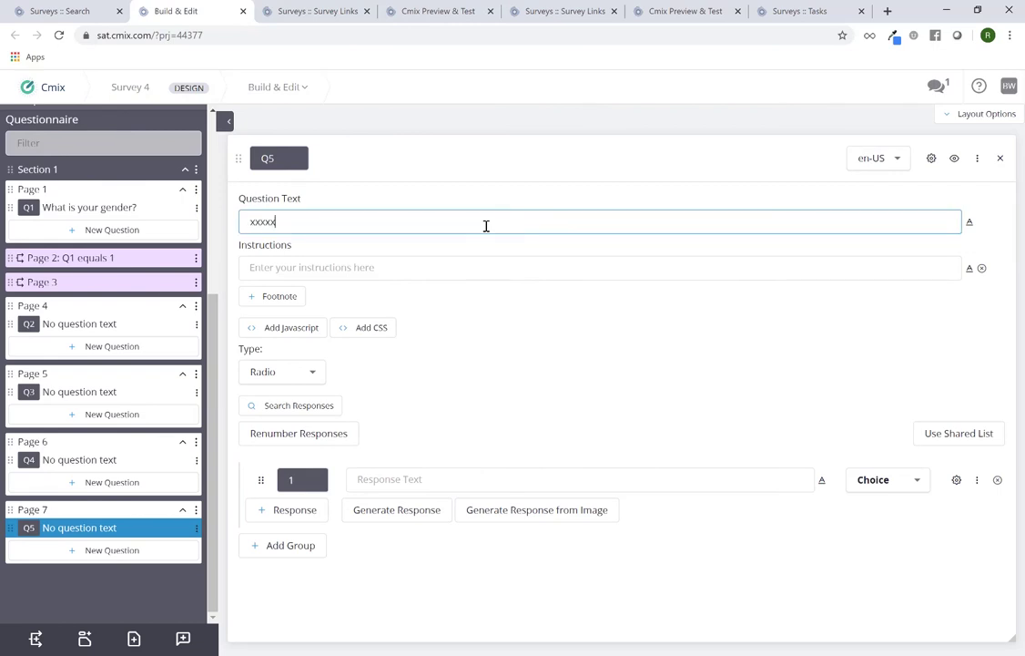
pyautogui.click(536, 365)
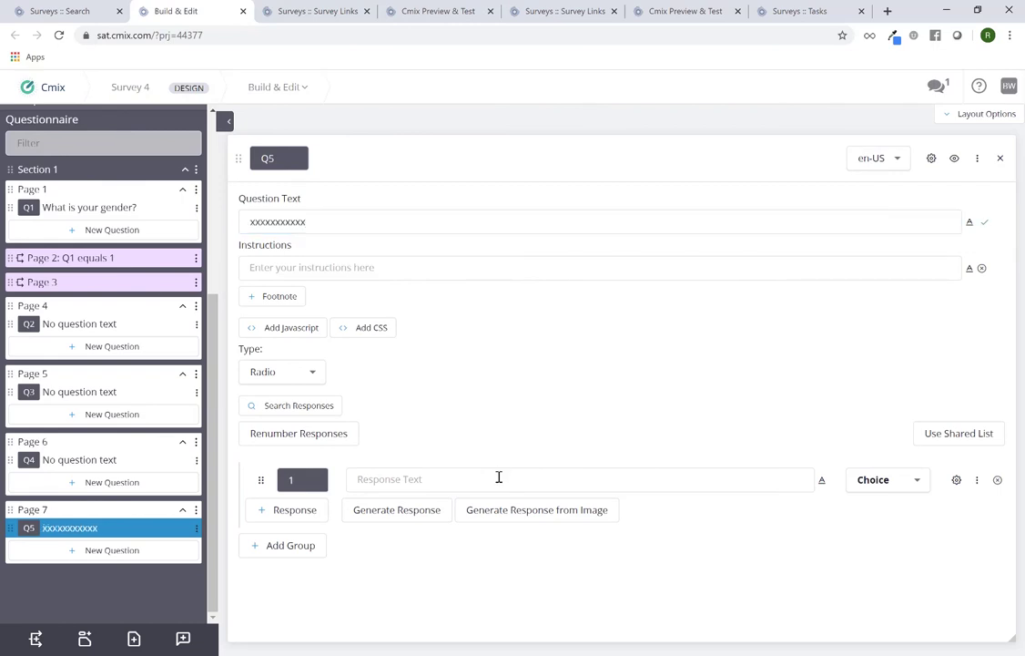
pyautogui.click(496, 477)
pyautogui.write('ere')
pyautogui.click(547, 401)
# Refresh Page 7 in the survey test and change the Q5 question text to "Do you like this product?" in its page content
pyautogui.click(688, 12)
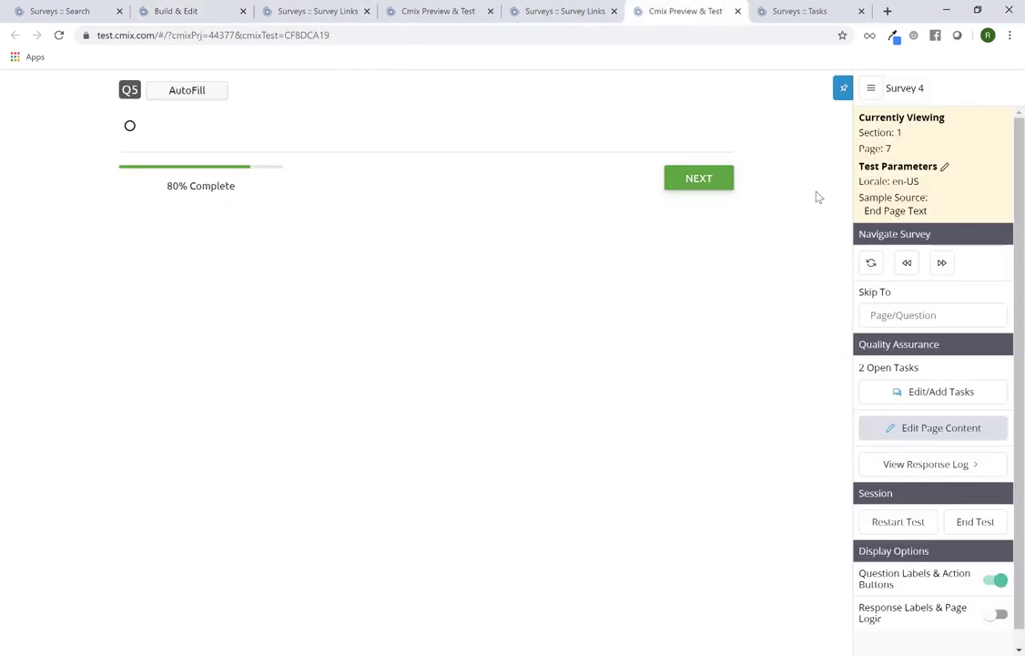
pyautogui.click(871, 263)
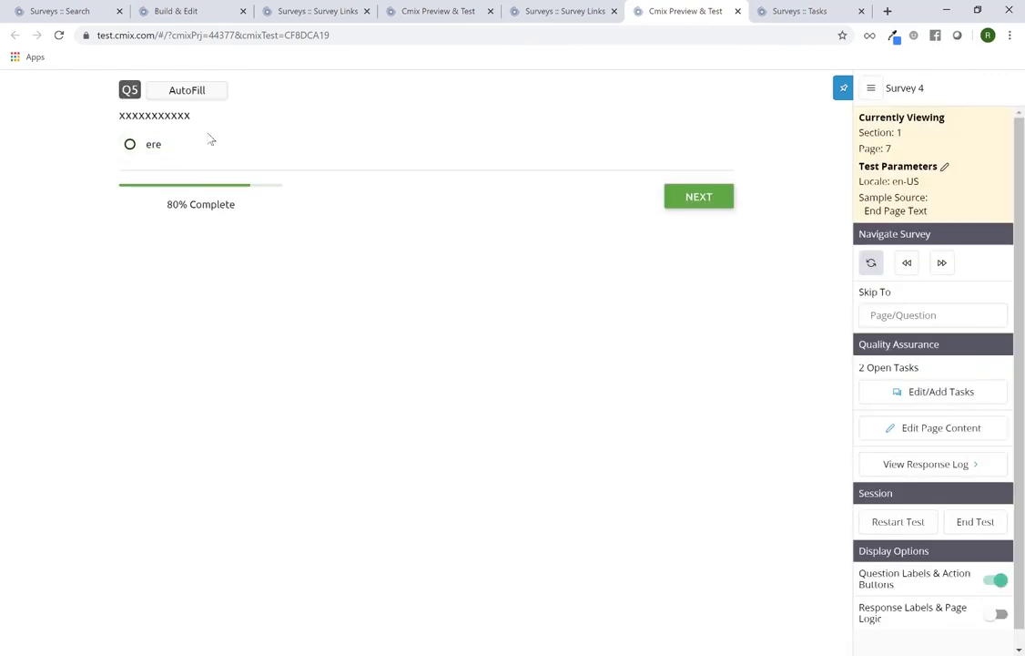
pyautogui.click(901, 431)
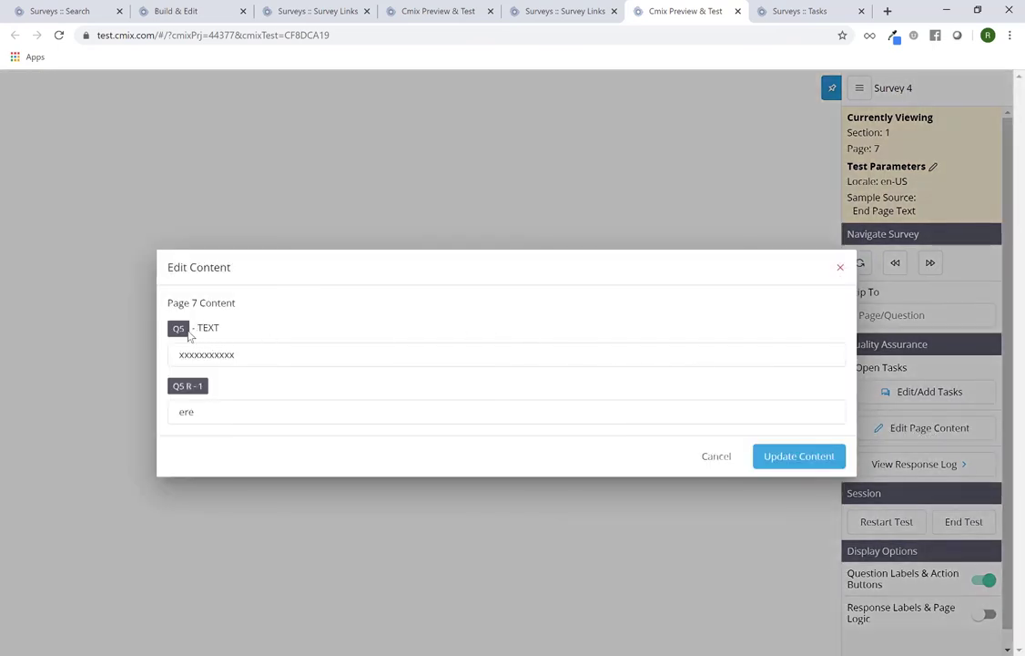
pyautogui.click(291, 357)
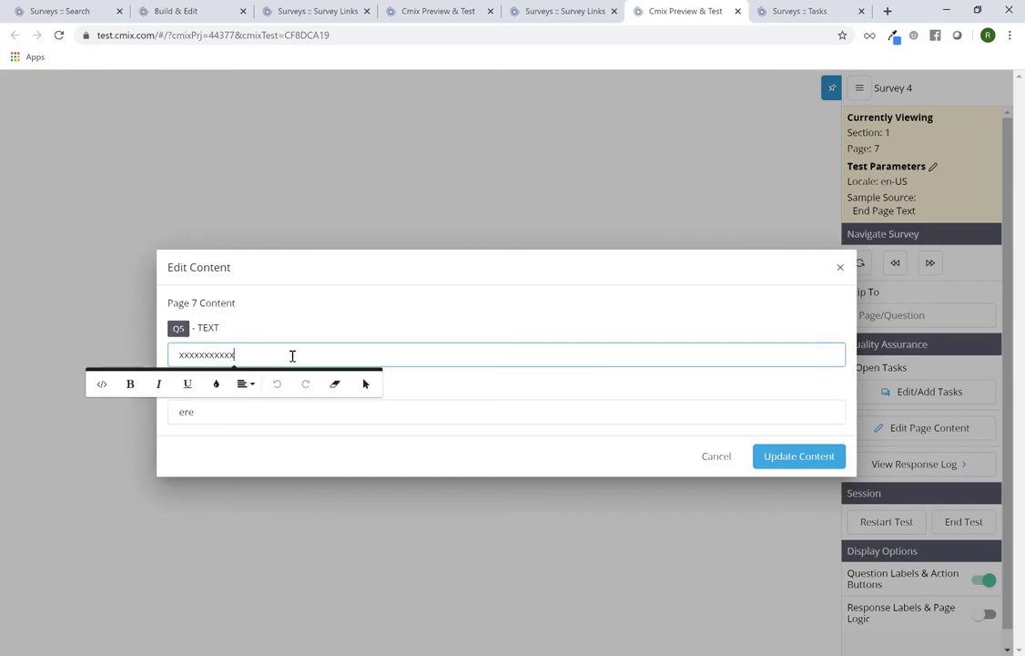
pyautogui.doubleClick(292, 355)
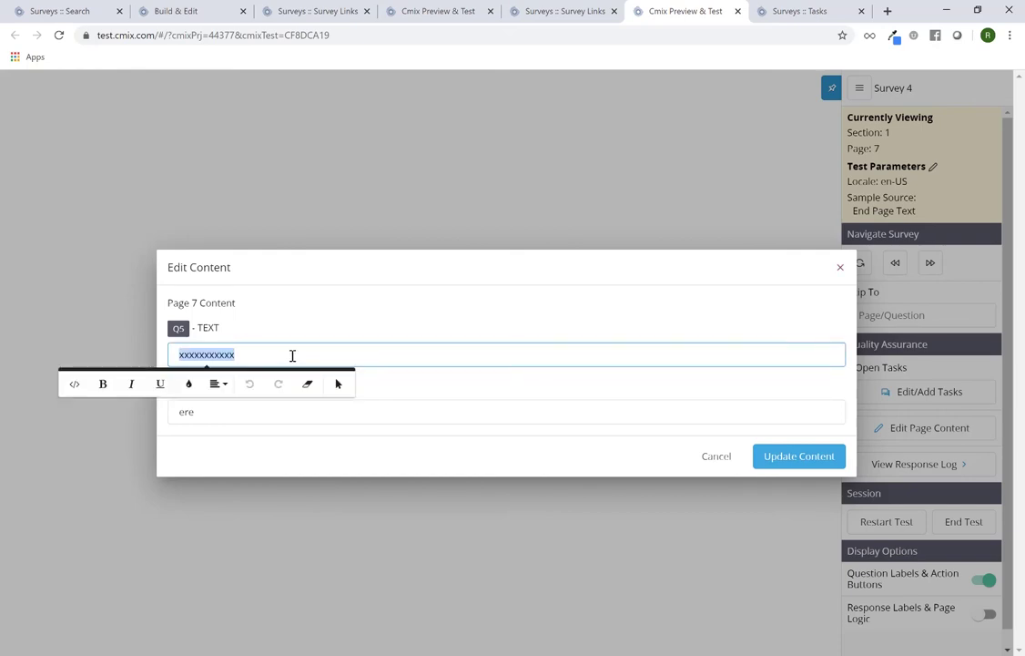
pyautogui.write('Do')
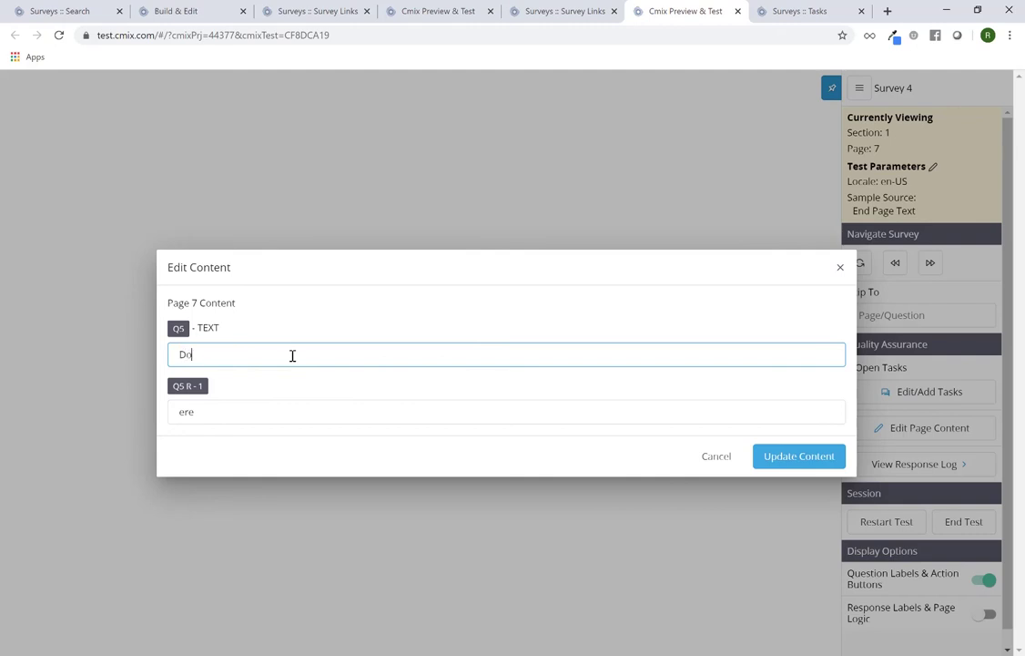
pyautogui.write(' you like this product?')
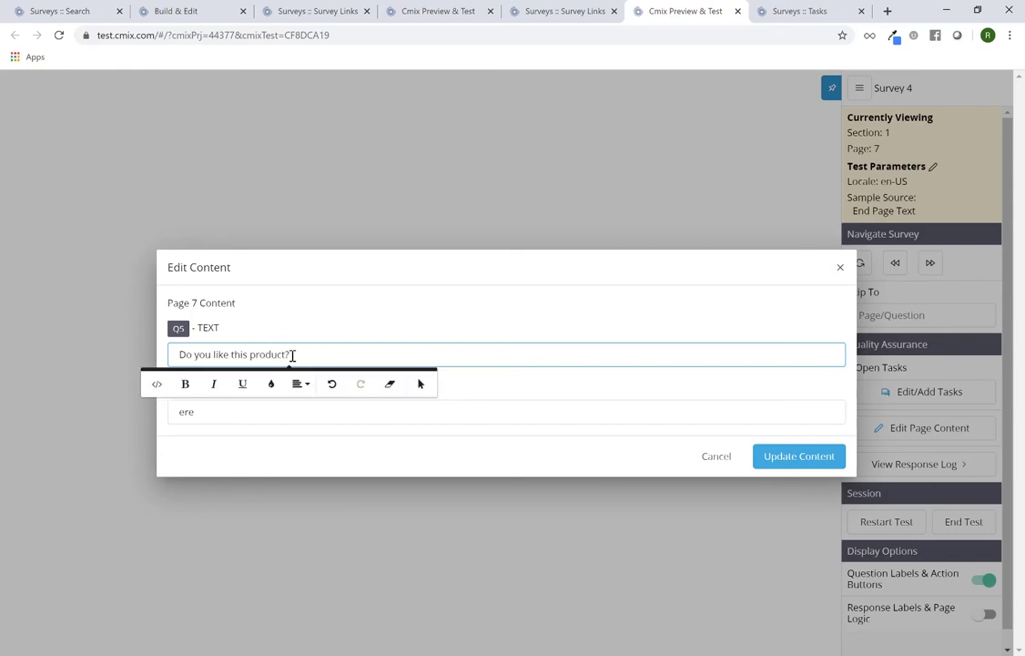
# Change the first response of Q5 to "Yes" and update the Page 7 content
pyautogui.click(332, 417)
pyautogui.doubleClick(333, 416)
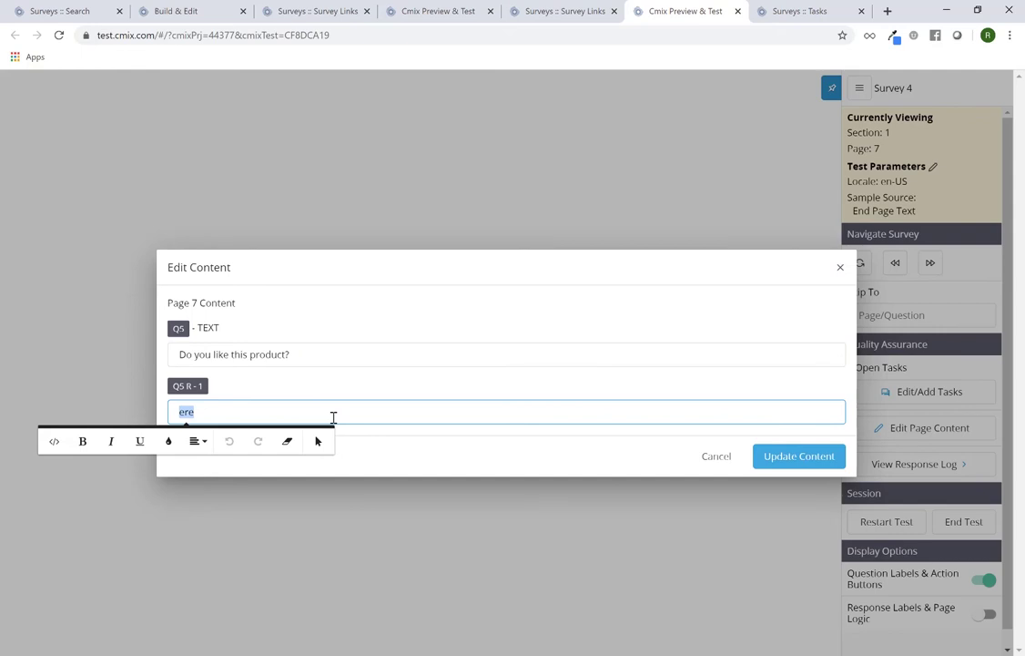
pyautogui.write('Yes')
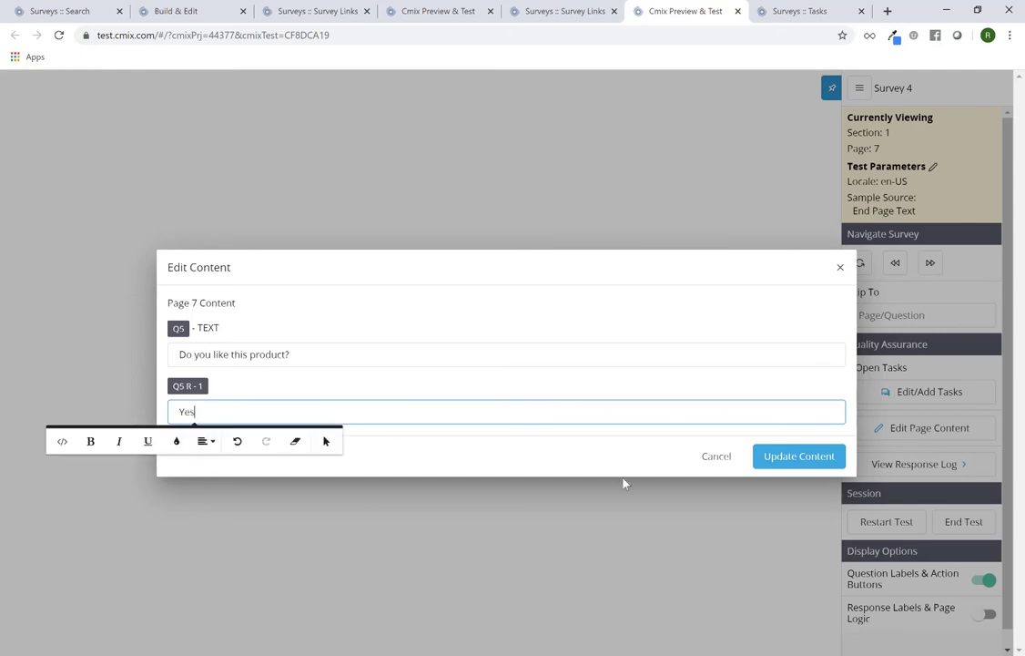
pyautogui.click(797, 457)
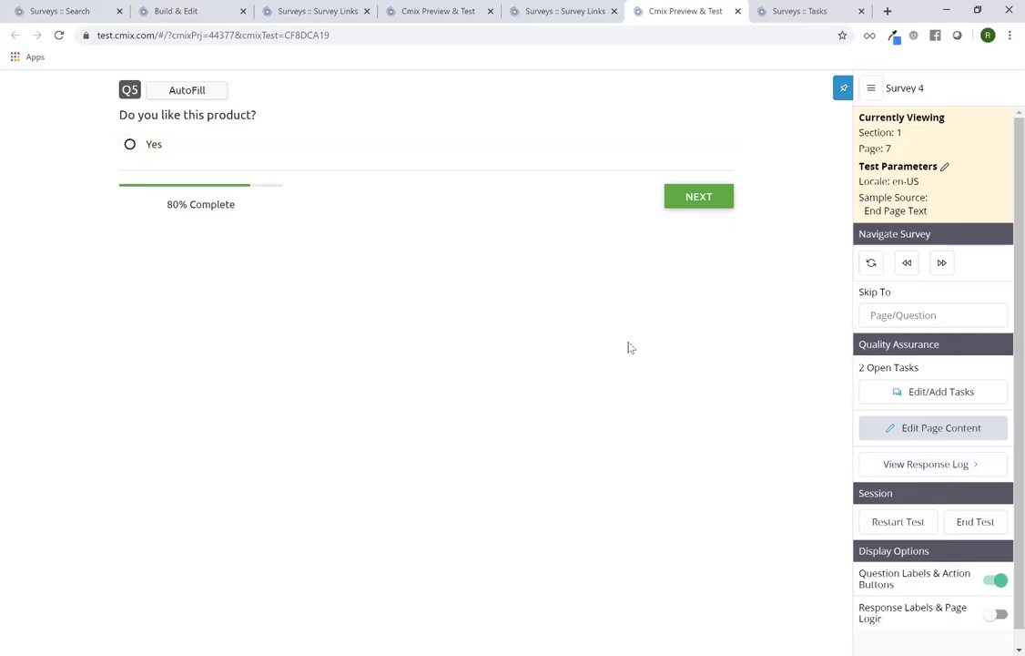
# Review the Q1 and Q4 entries in the test's response log and return to the main test options
pyautogui.click(908, 468)
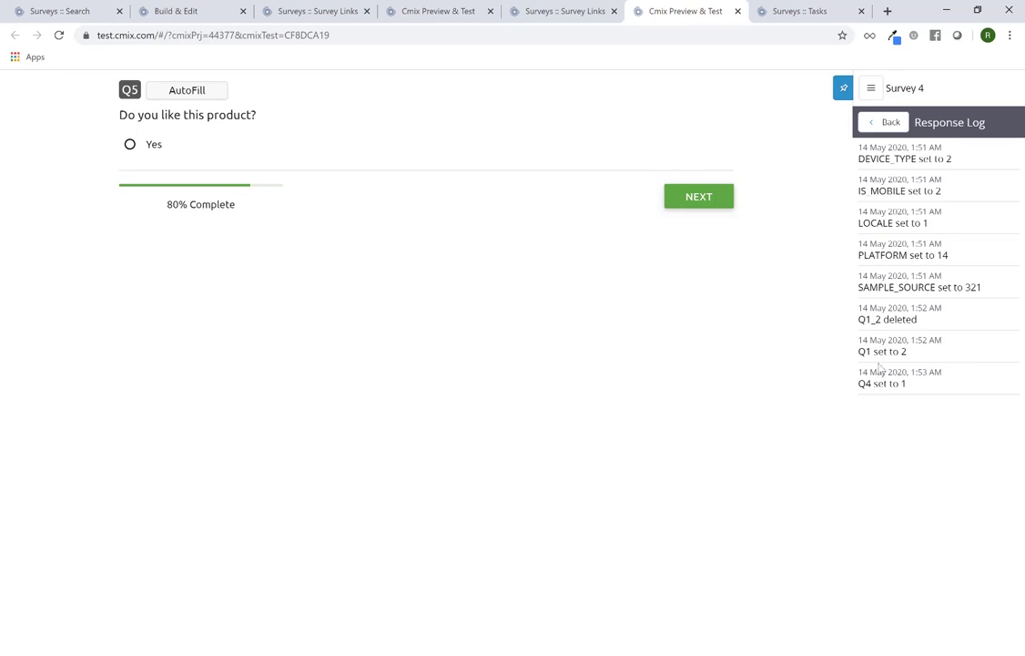
pyautogui.moveTo(859, 351); pyautogui.dragTo(925, 355)
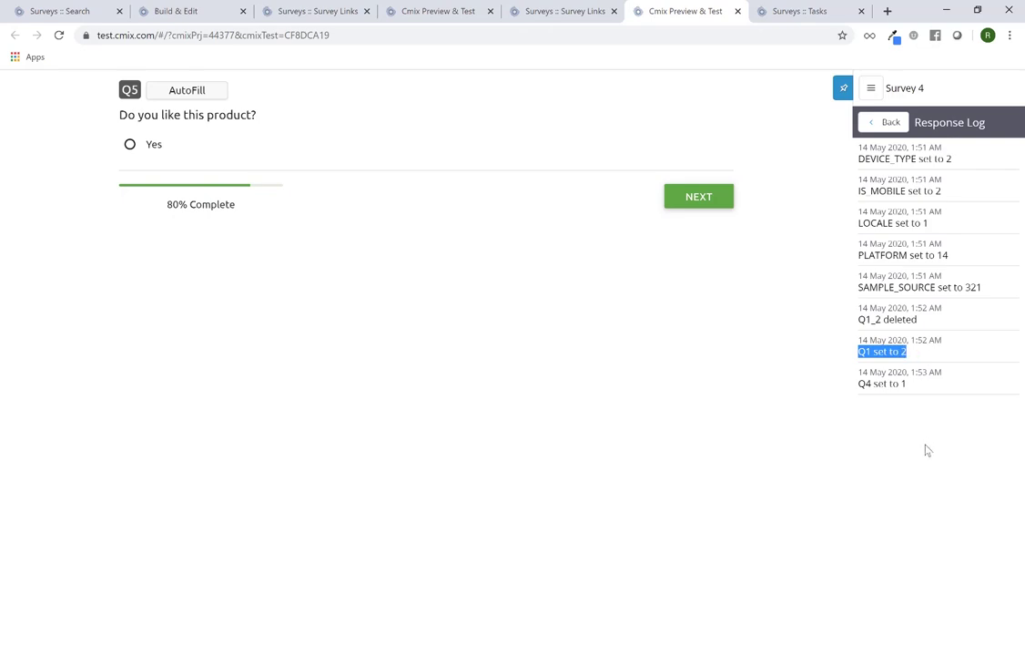
pyautogui.moveTo(860, 383); pyautogui.dragTo(925, 395)
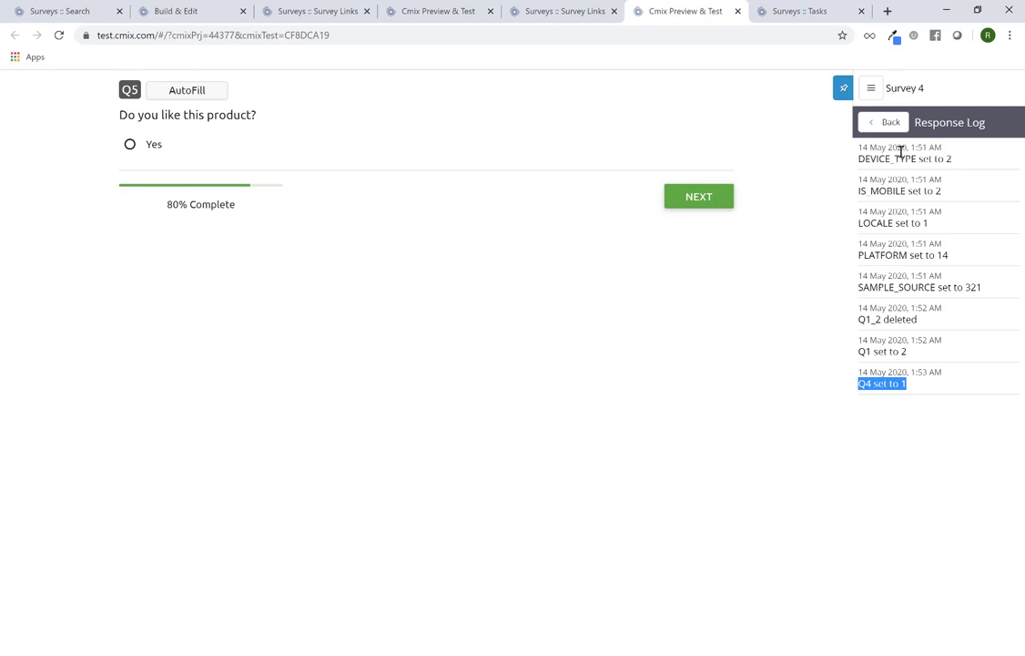
pyautogui.click(886, 122)
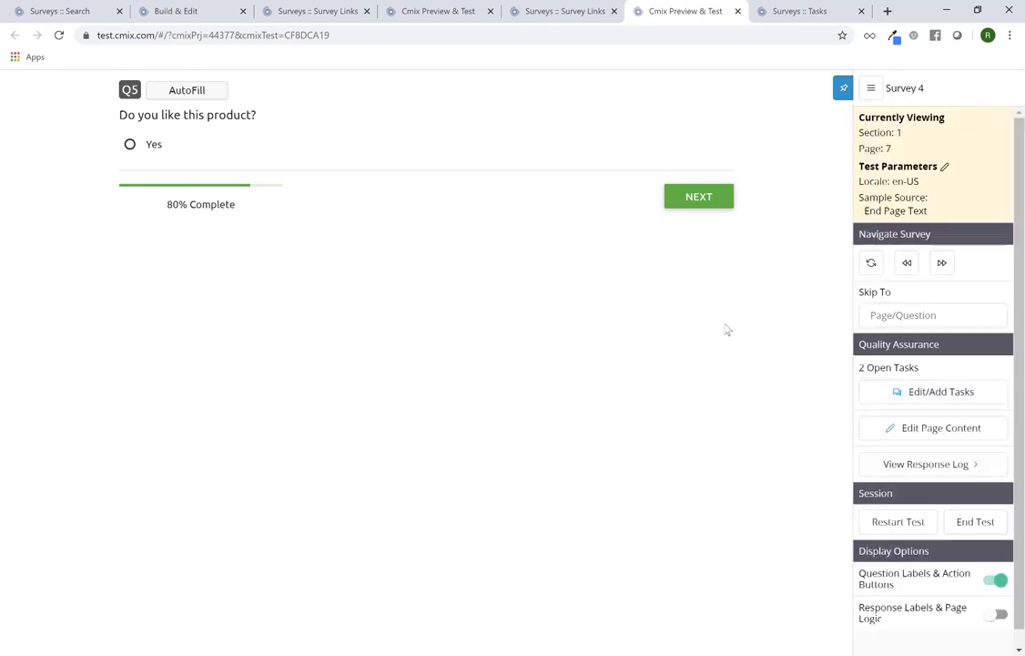
pyautogui.tripleClick(894, 343)
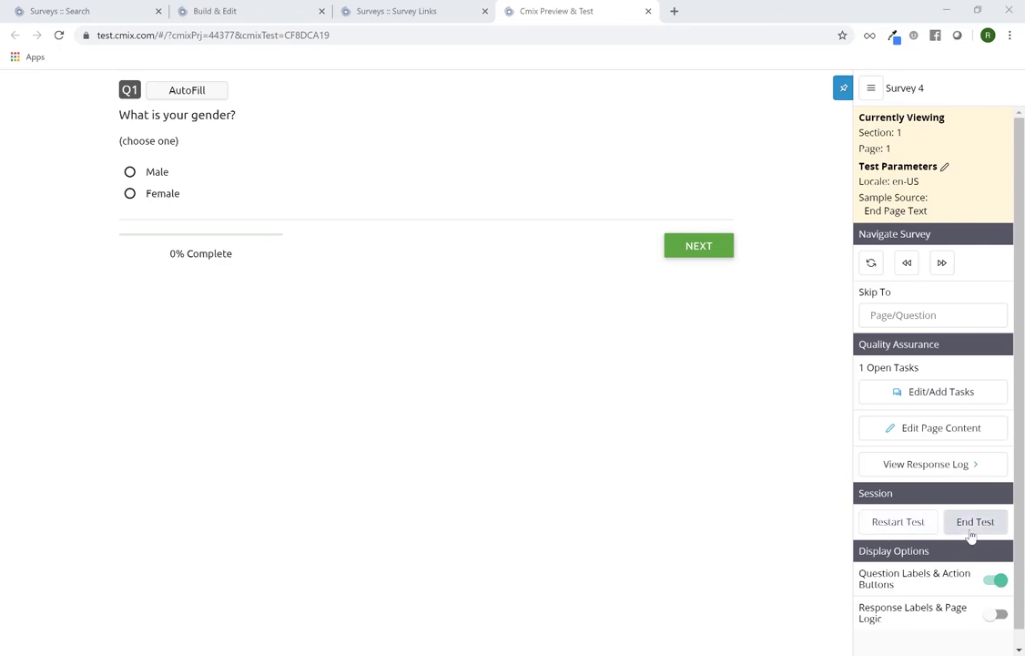
# Answer Q1 with "Female" and continue to the following question, and restart the survey test from there
pyautogui.click(522, 175)
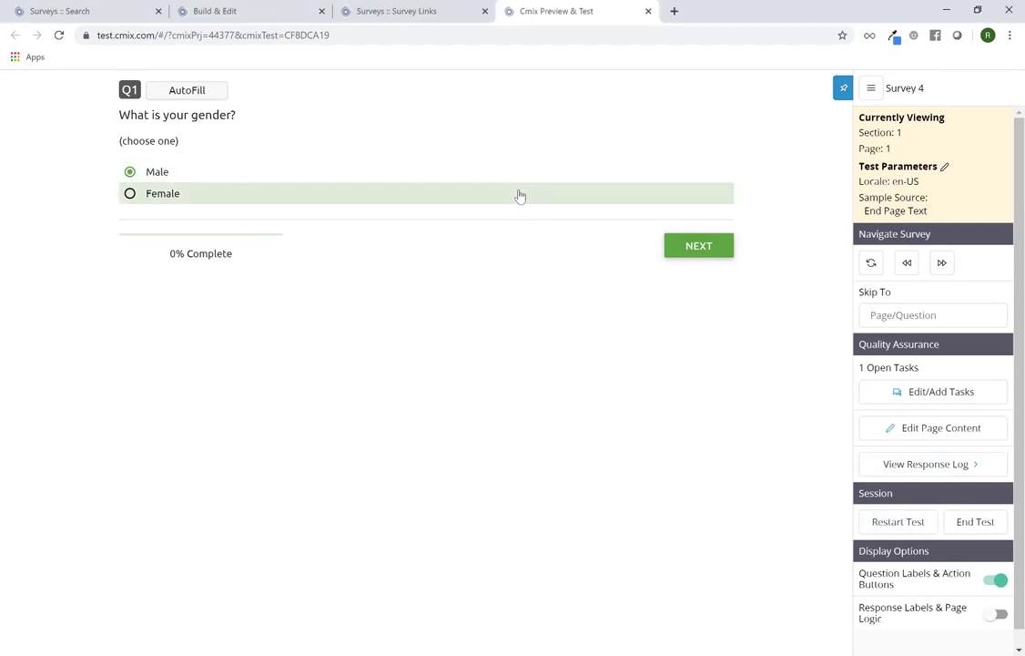
pyautogui.click(519, 192)
pyautogui.click(689, 253)
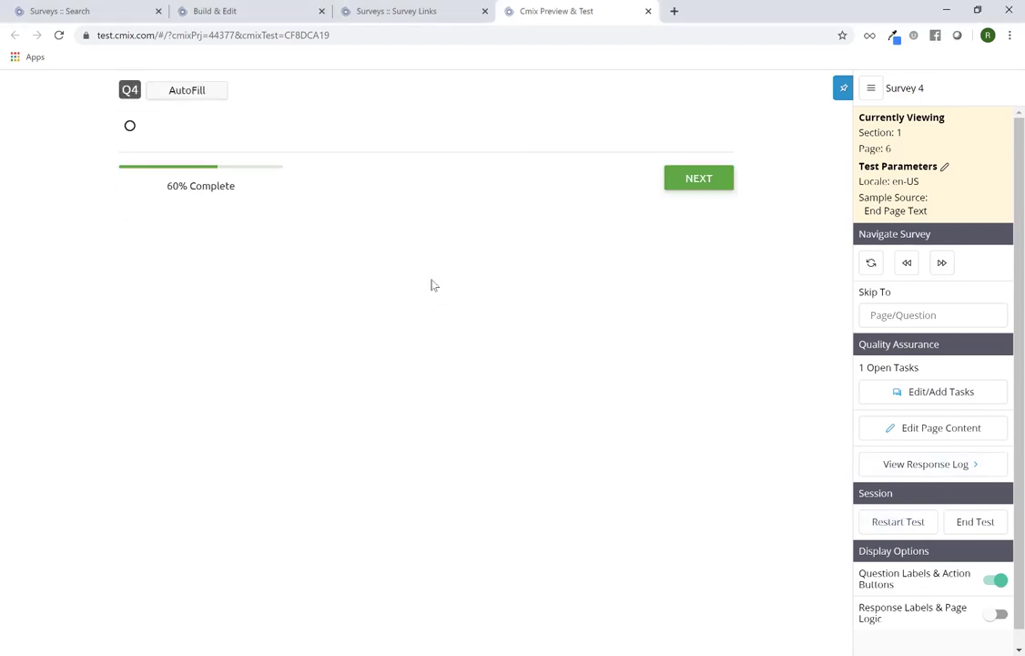
pyautogui.click(879, 527)
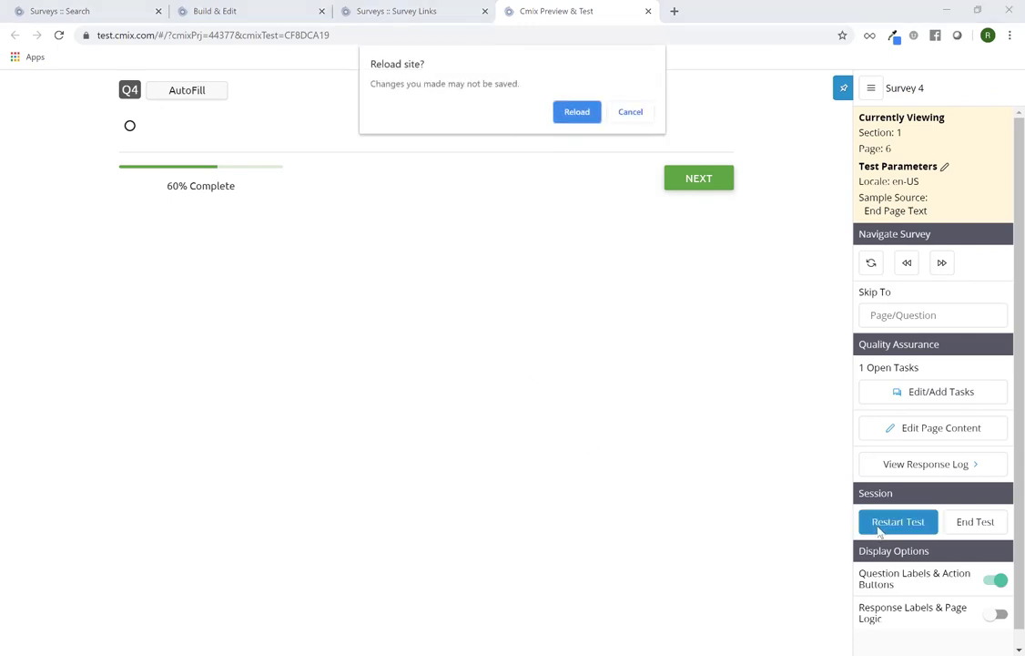
pyautogui.click(575, 111)
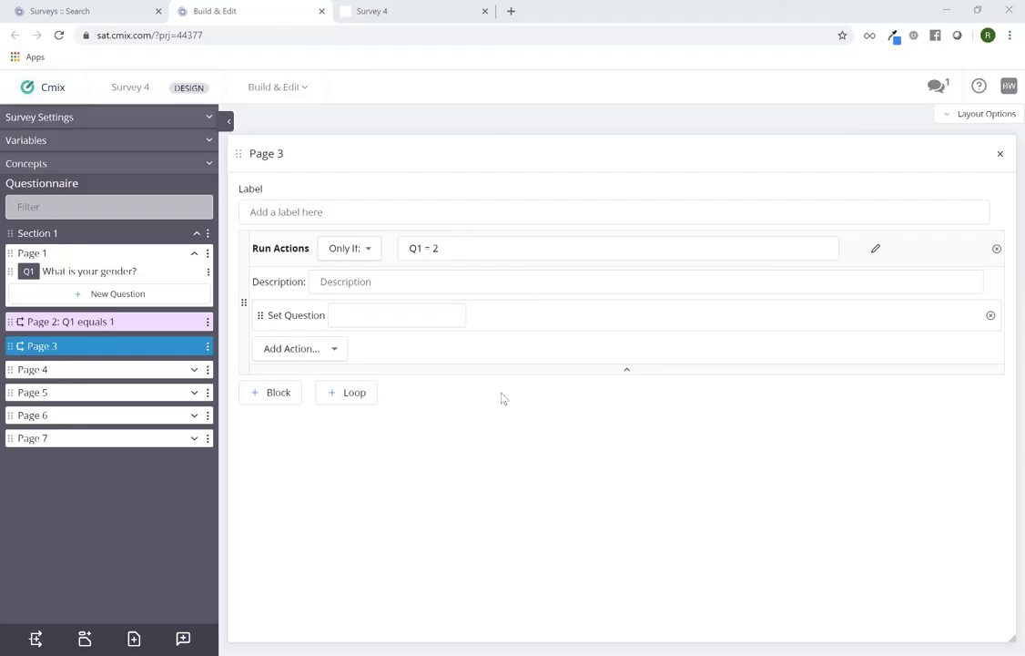
# Open the Review Outline of Survey 4 from its Build & Edit page
pyautogui.click(301, 94)
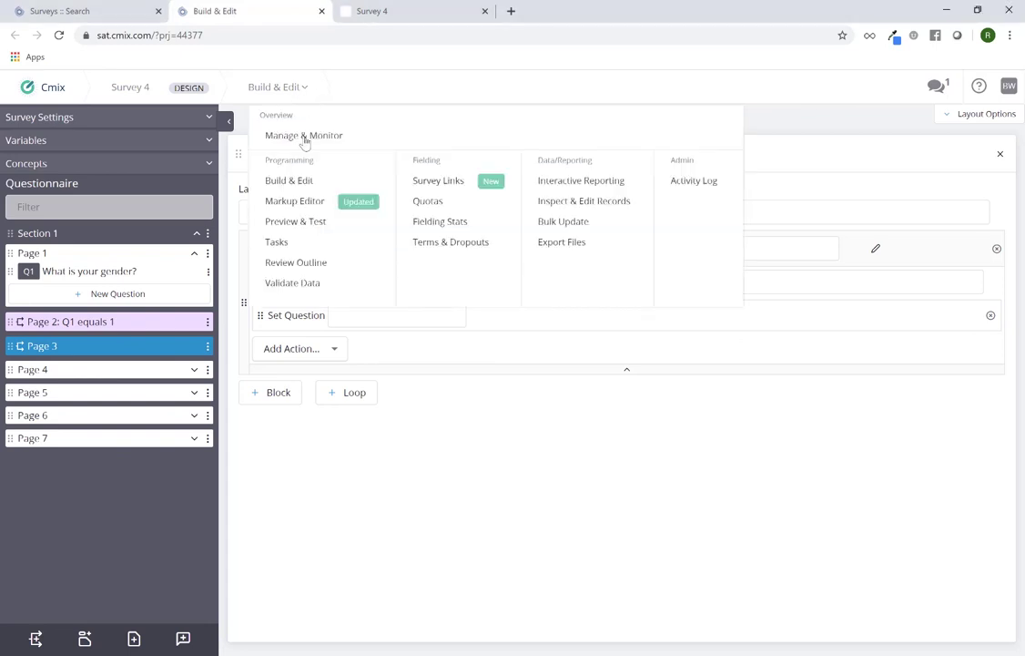
pyautogui.click(316, 263)
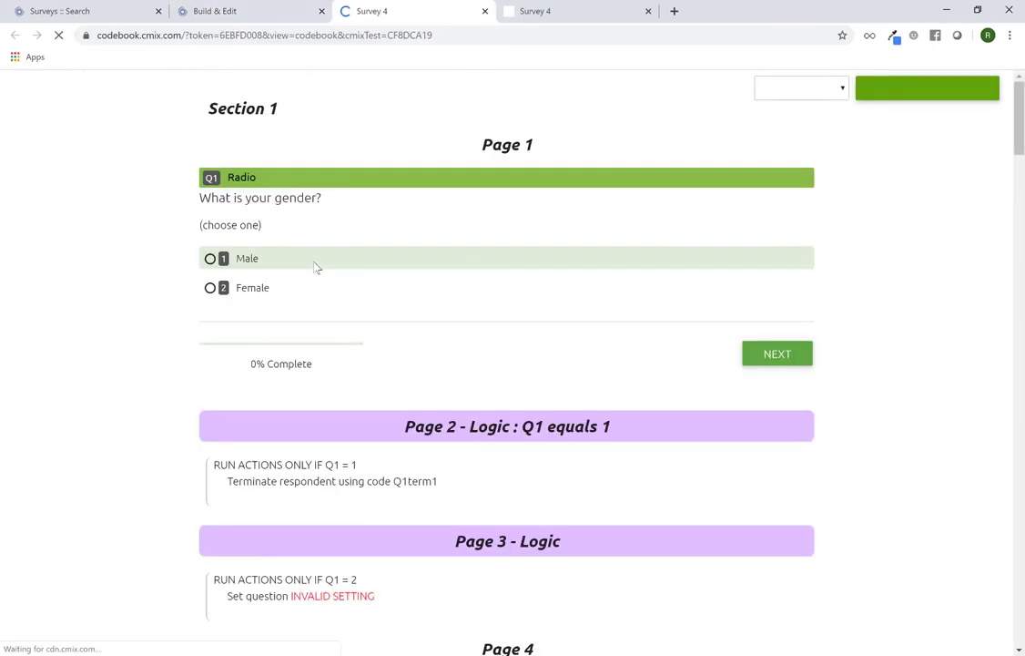
# Locate the Review Outline option for Survey 3 in the survey list's shortcuts and on its Manage & Monitor page
pyautogui.click(95, 13)
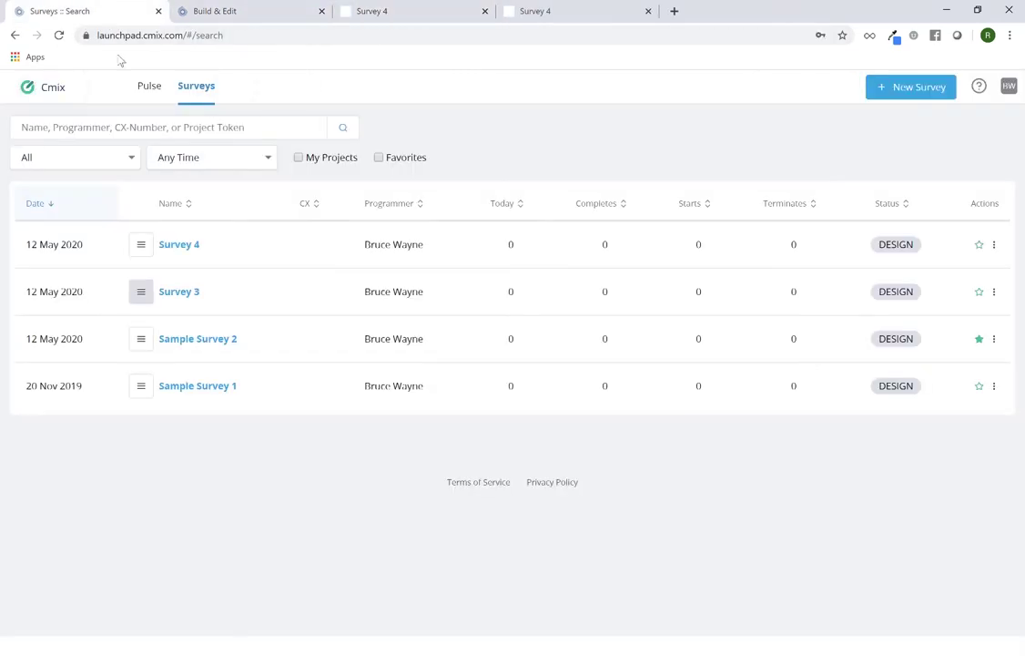
pyautogui.click(145, 299)
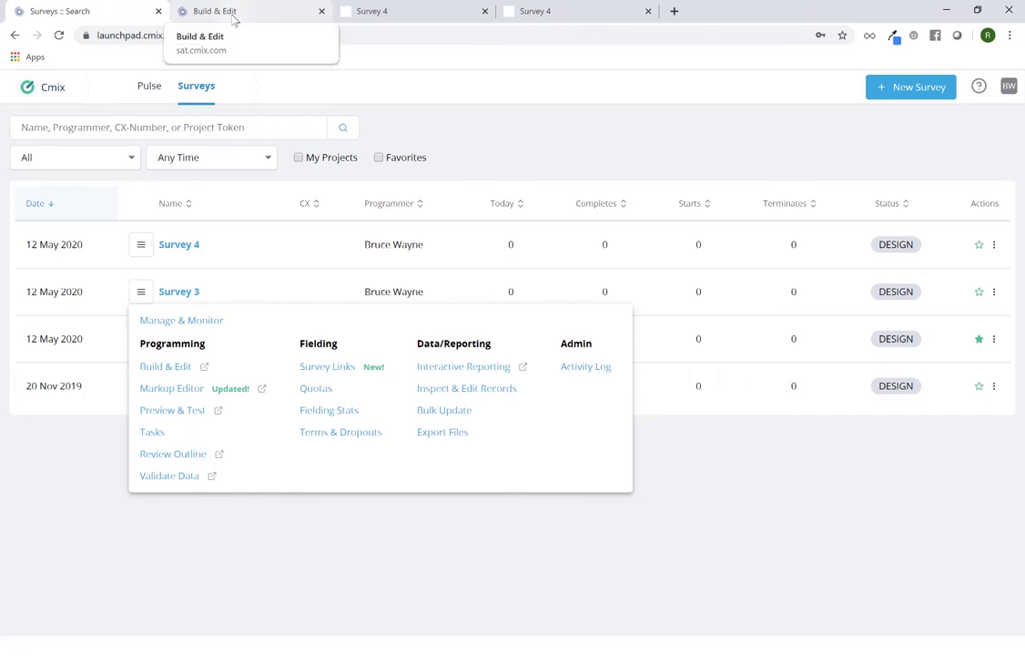
pyautogui.click(183, 292)
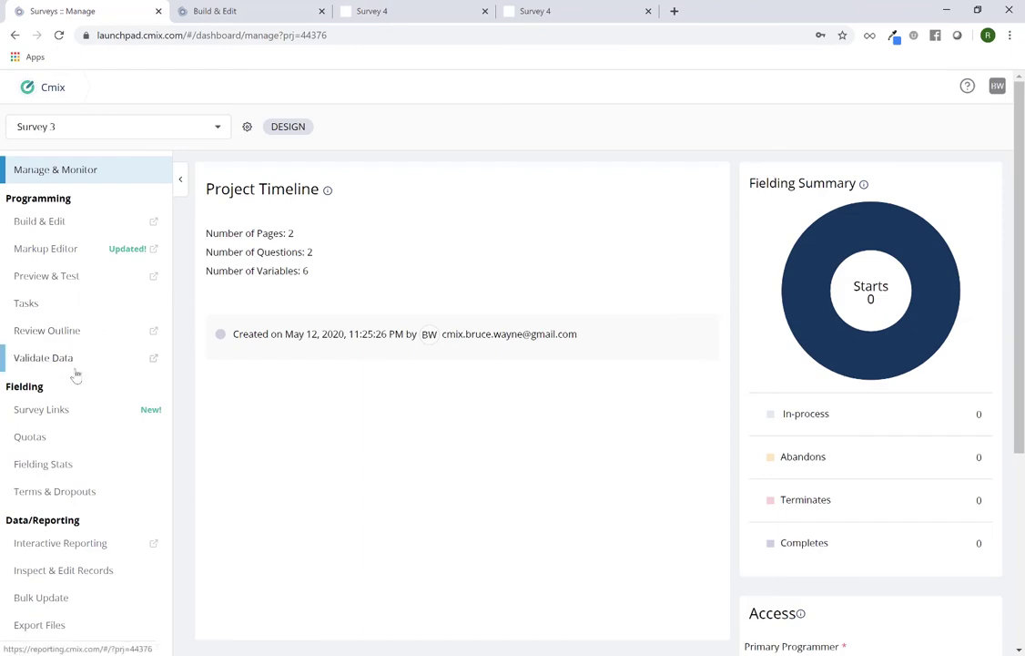
pyautogui.scroll(-1, 73, 365)
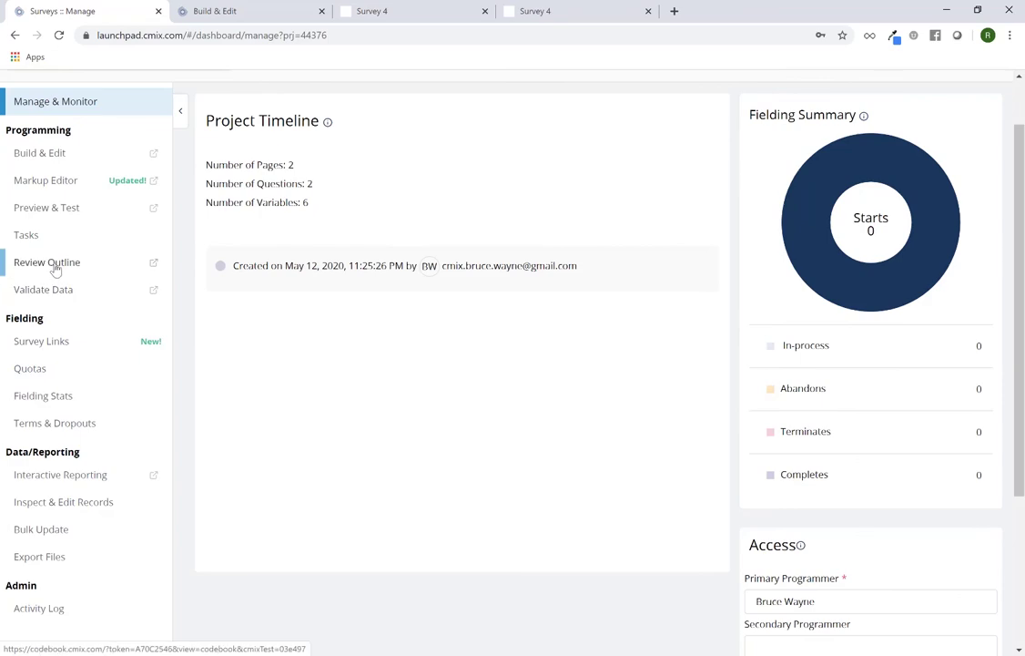
# Examine the Page 2 logic in Survey 4's review outline, matching its condition to the Q1 response and checking the termination code
pyautogui.click(398, 14)
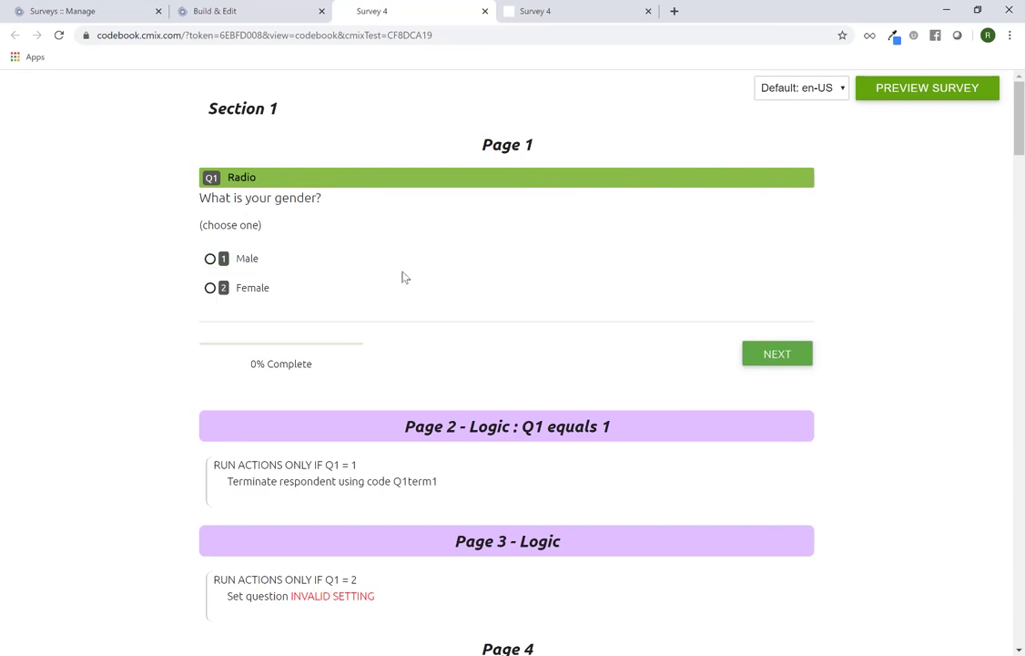
pyautogui.scroll(-1, 403, 278)
pyautogui.scroll(-1, 402, 278)
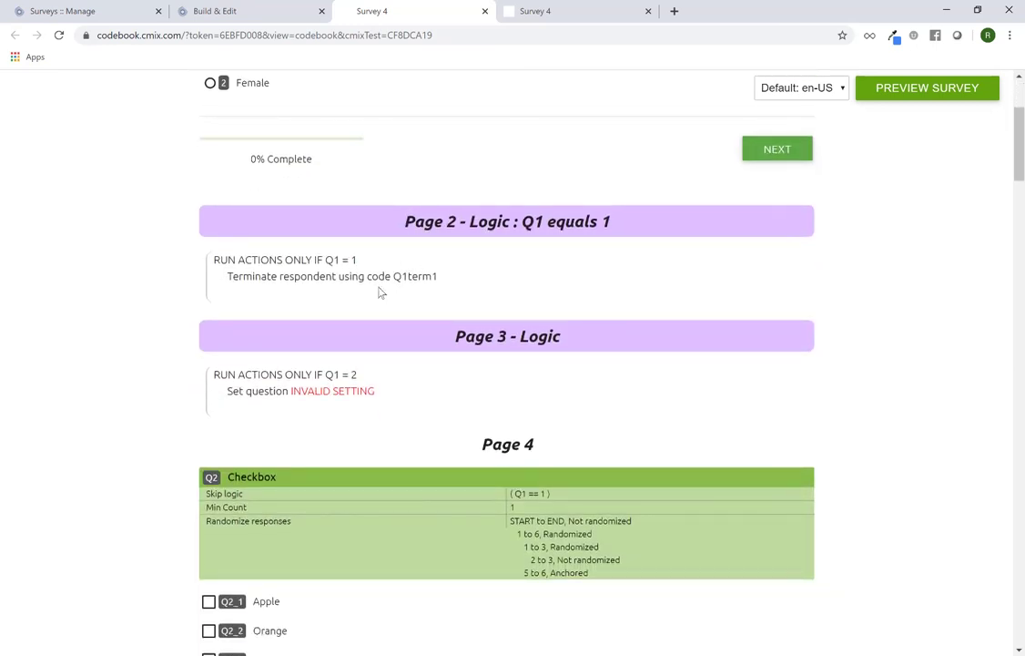
pyautogui.moveTo(326, 261); pyautogui.dragTo(370, 266)
pyautogui.scroll(2, 415, 293)
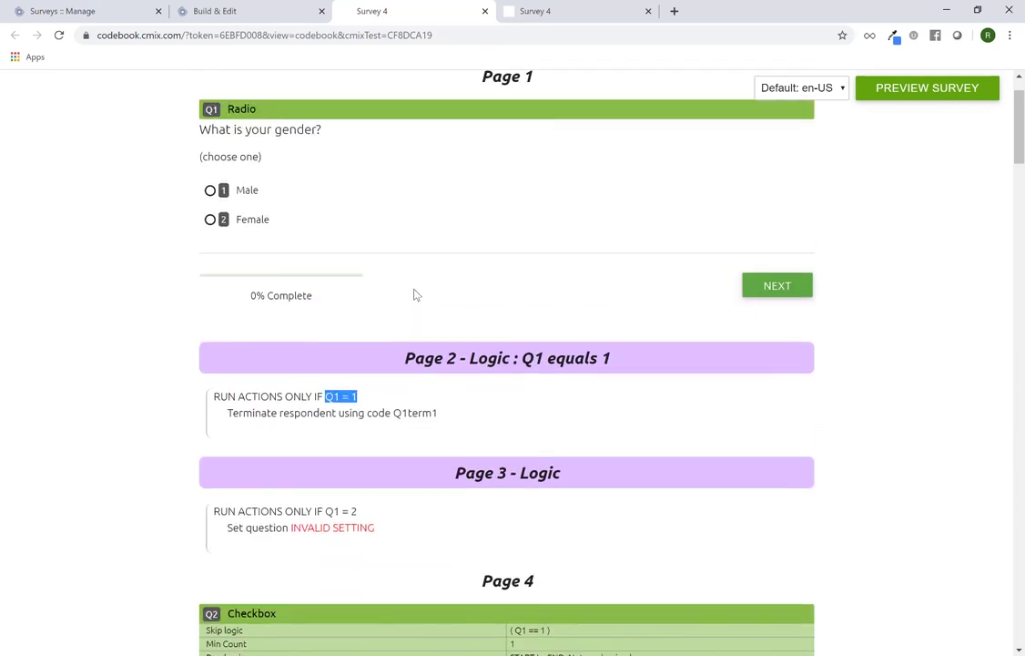
pyautogui.doubleClick(260, 191)
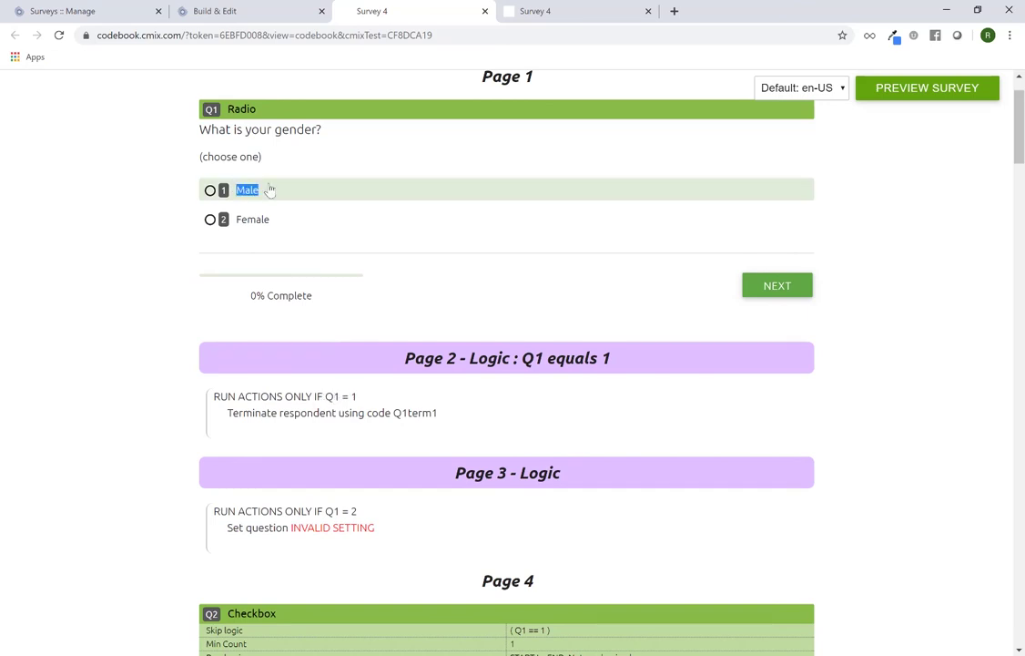
pyautogui.doubleClick(406, 412)
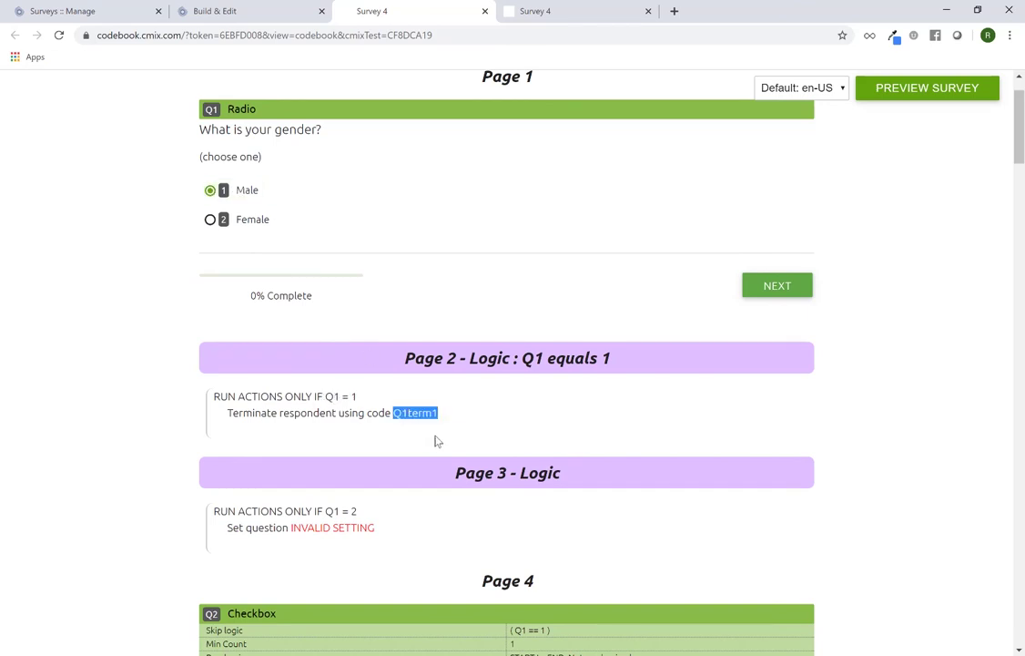
# Examine the Page 3 logic in the review outline, focusing on the invalid Set Question action
pyautogui.scroll(-1, 458, 426)
pyautogui.scroll(-3, 458, 426)
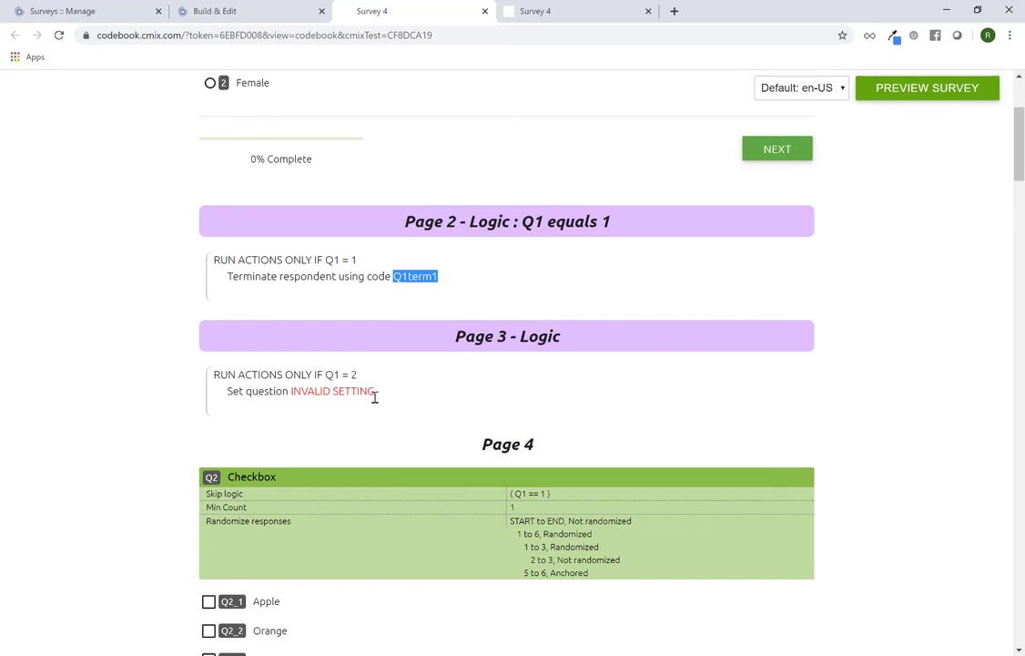
pyautogui.moveTo(388, 397); pyautogui.dragTo(287, 392)
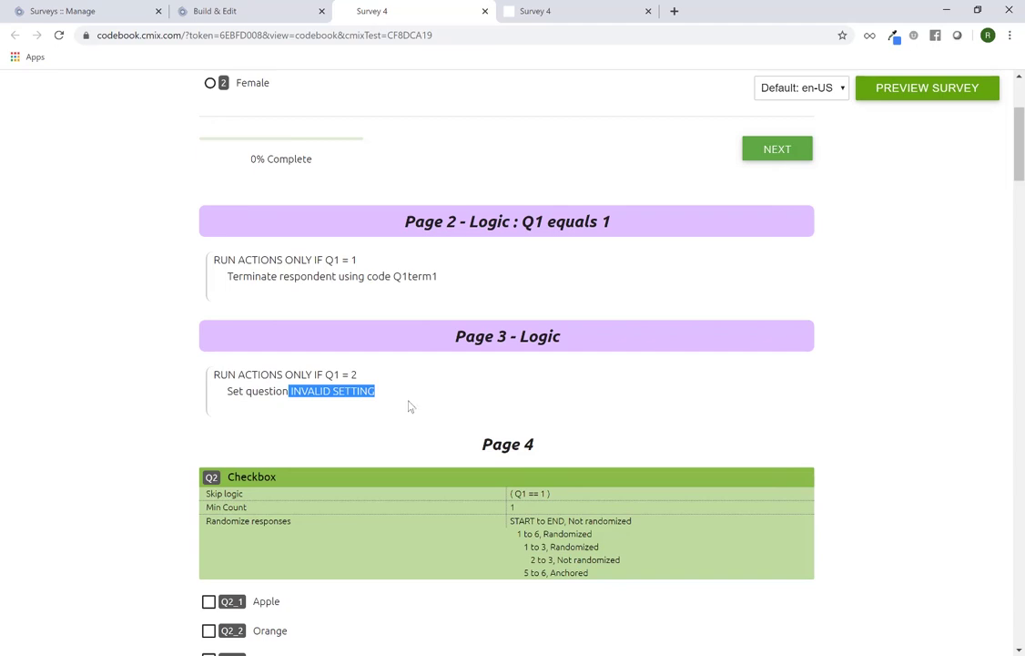
pyautogui.click(384, 425)
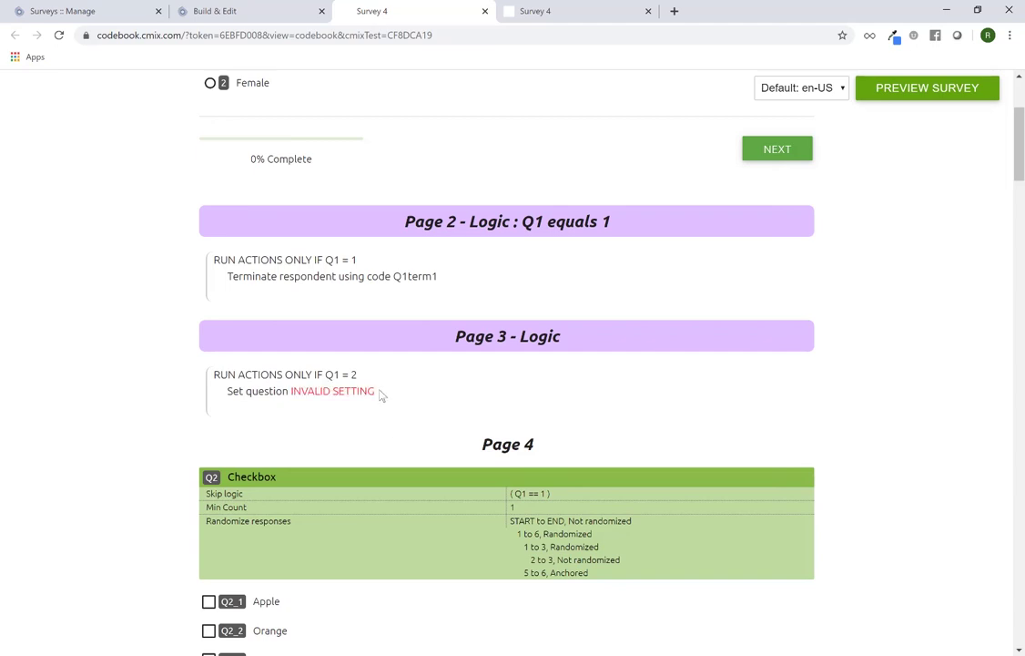
pyautogui.moveTo(379, 392); pyautogui.dragTo(289, 393)
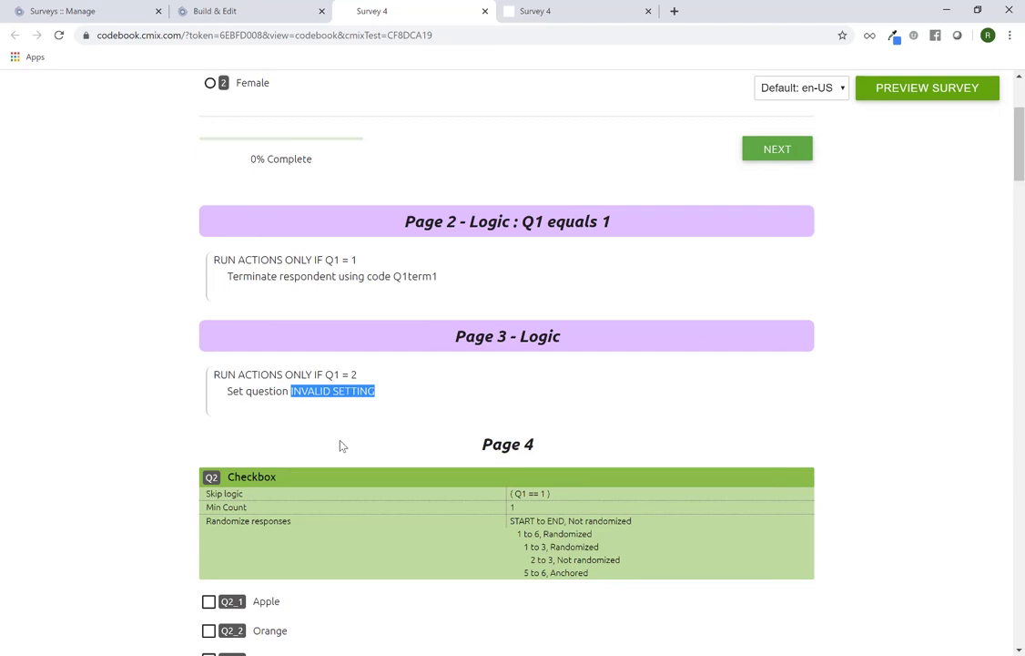
pyautogui.doubleClick(252, 394)
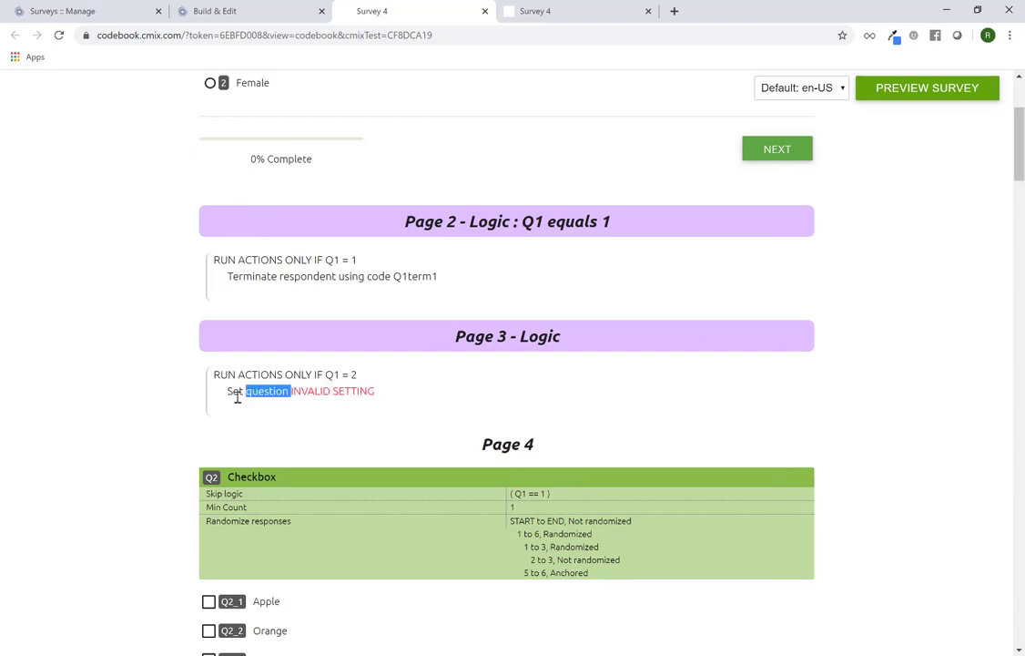
pyautogui.click(229, 394)
pyautogui.moveTo(229, 393); pyautogui.dragTo(288, 393)
# Reload Survey 4's Build & Edit page and compare it with the Page 3 logic in the review outline
pyautogui.click(212, 9)
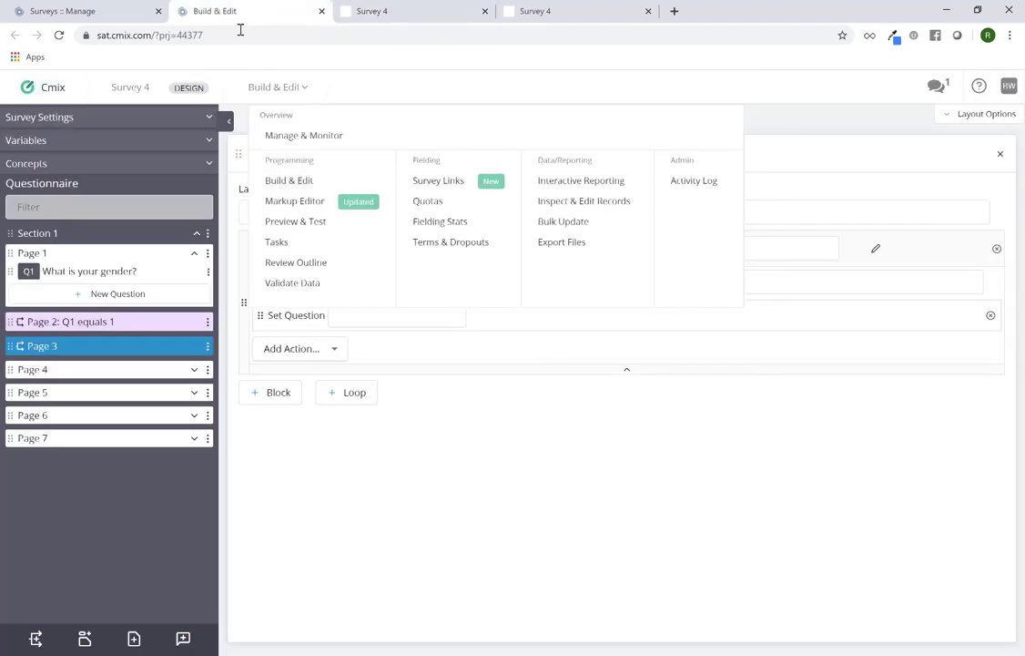
pyautogui.click(549, 410)
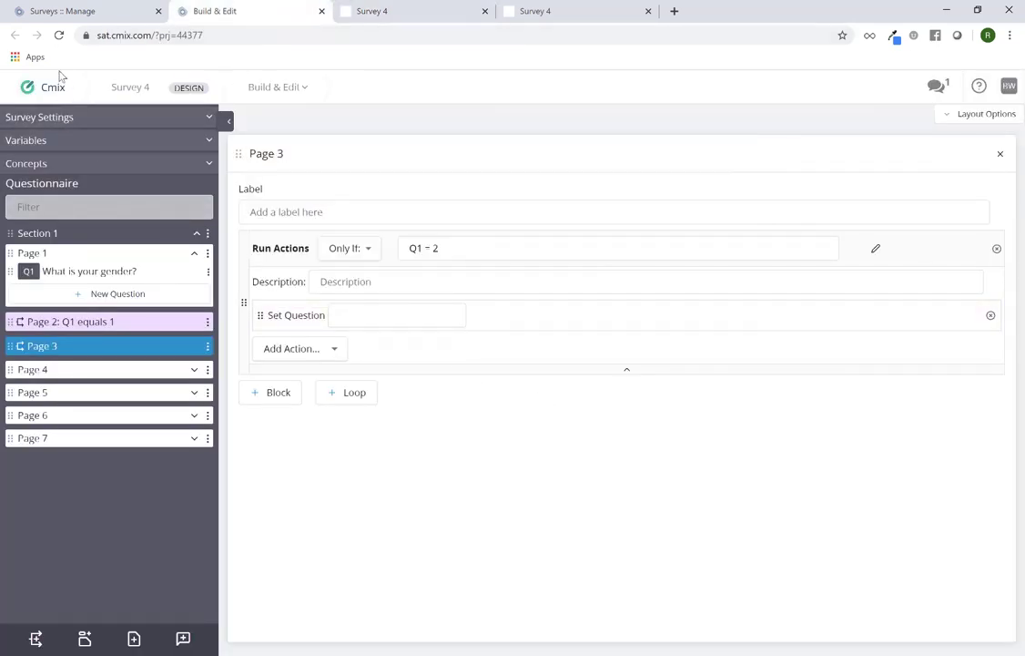
pyautogui.click(58, 34)
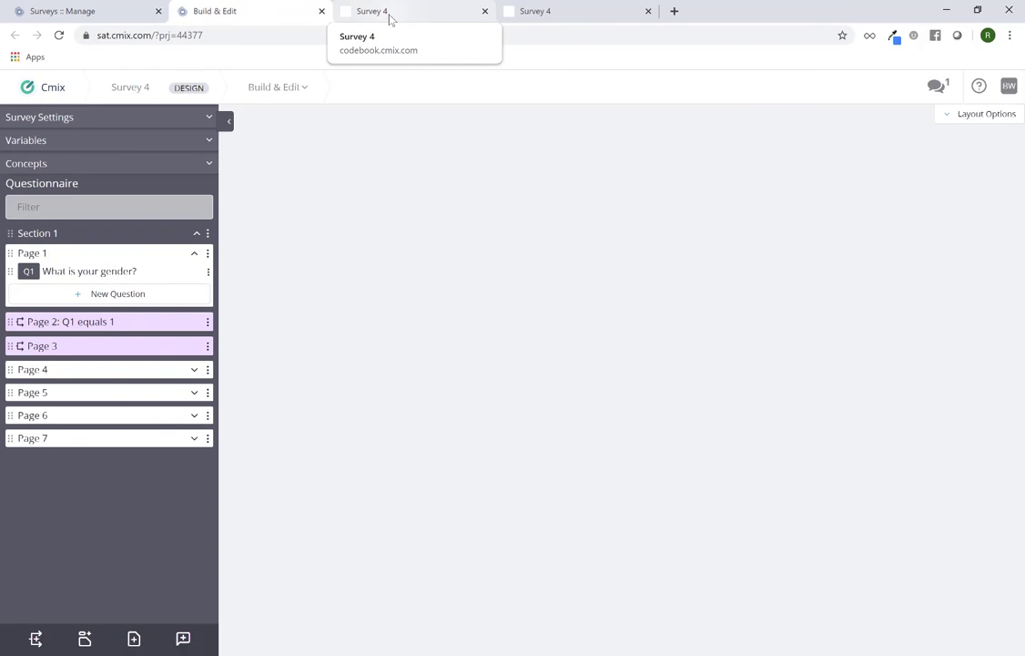
pyautogui.click(389, 12)
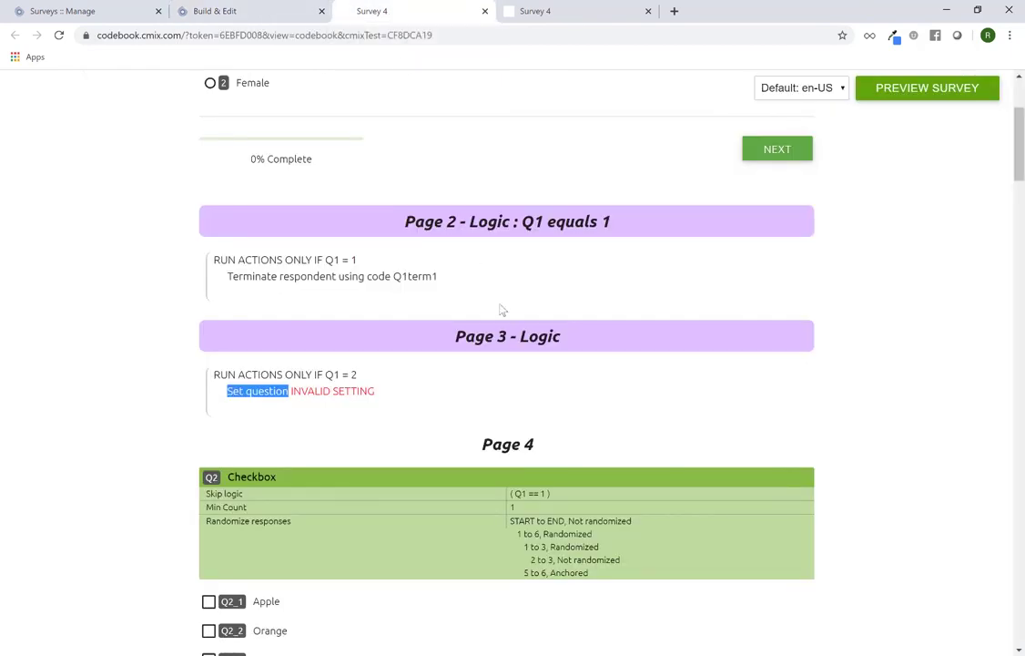
pyautogui.click(251, 15)
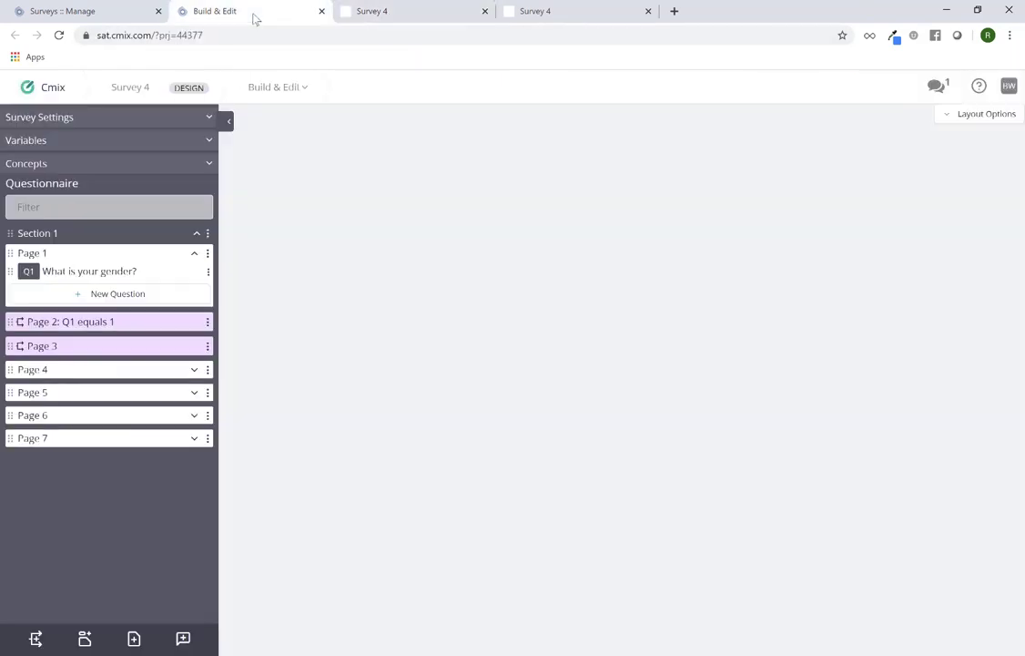
# Complete Page 3's Set Question action so that Q2's response by NAME 1 is set to the formula 1
pyautogui.click(125, 359)
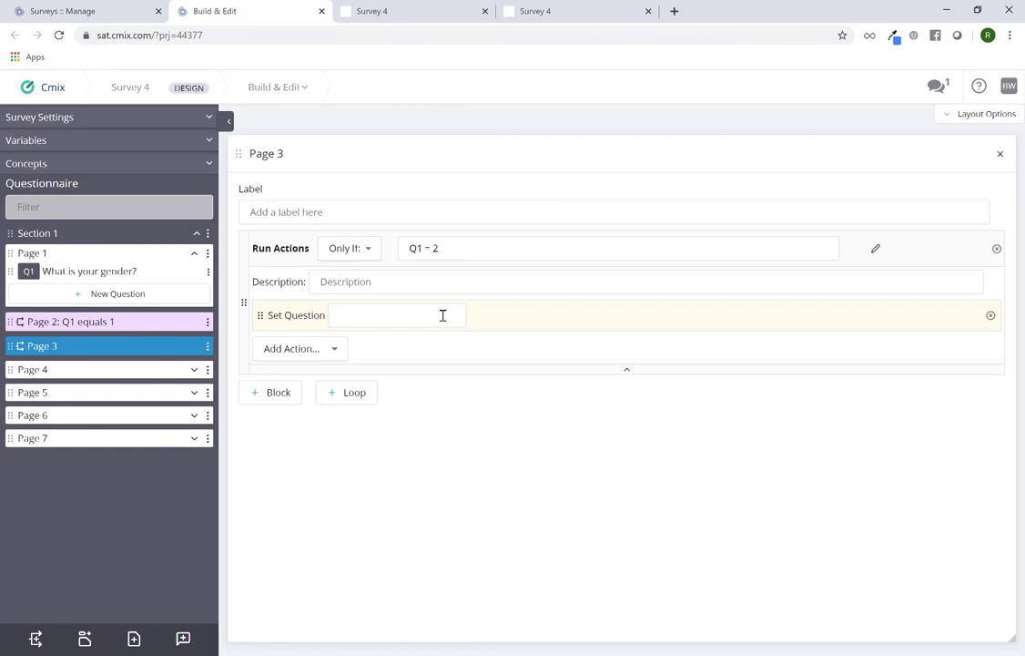
pyautogui.click(400, 313)
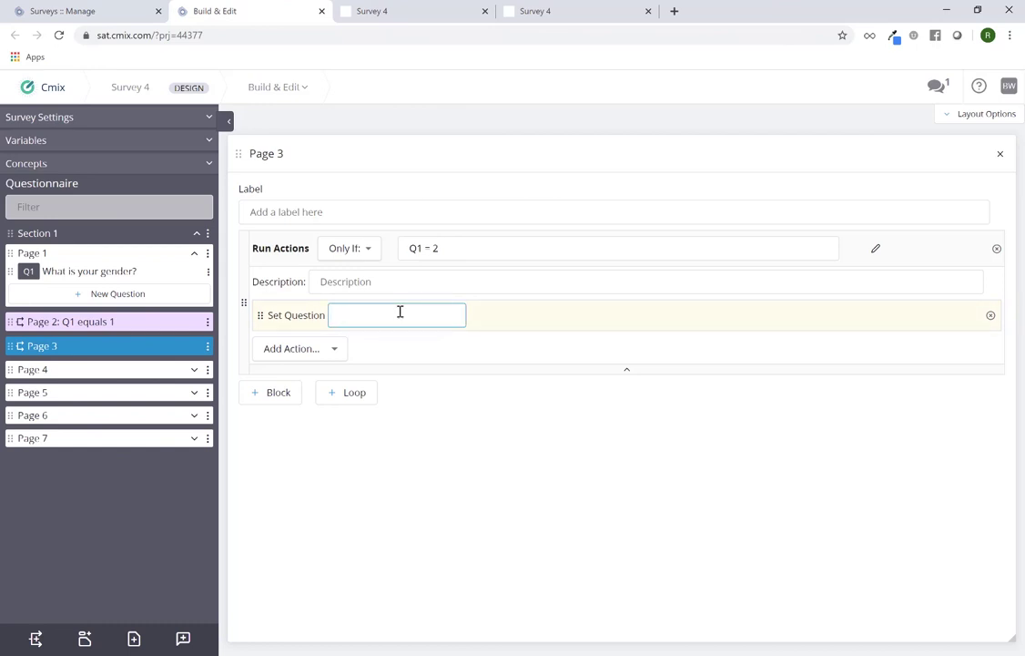
pyautogui.write('Q')
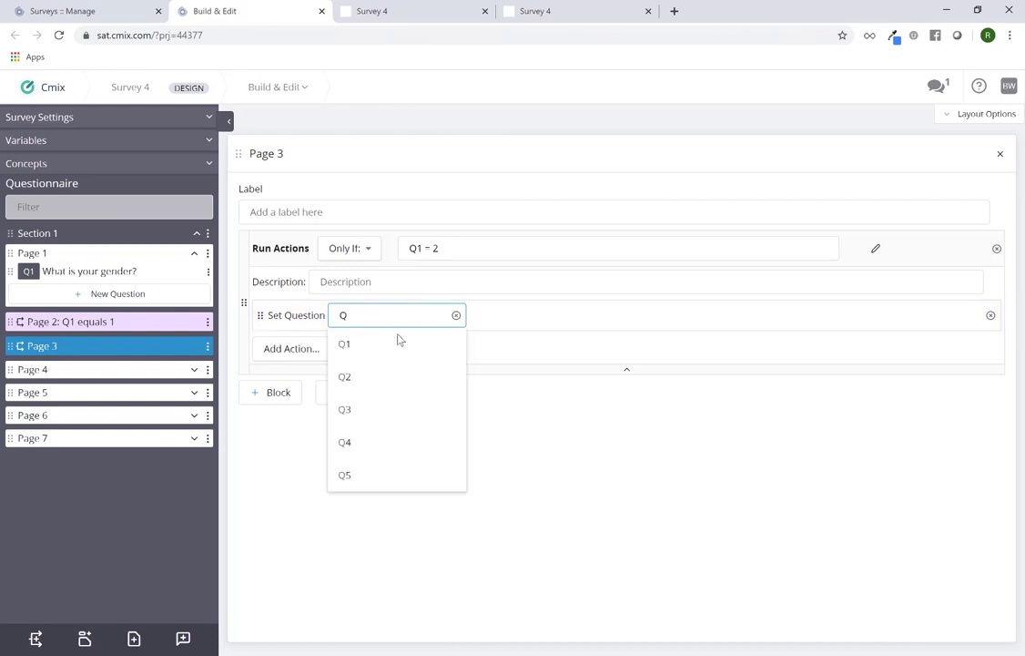
pyautogui.click(398, 375)
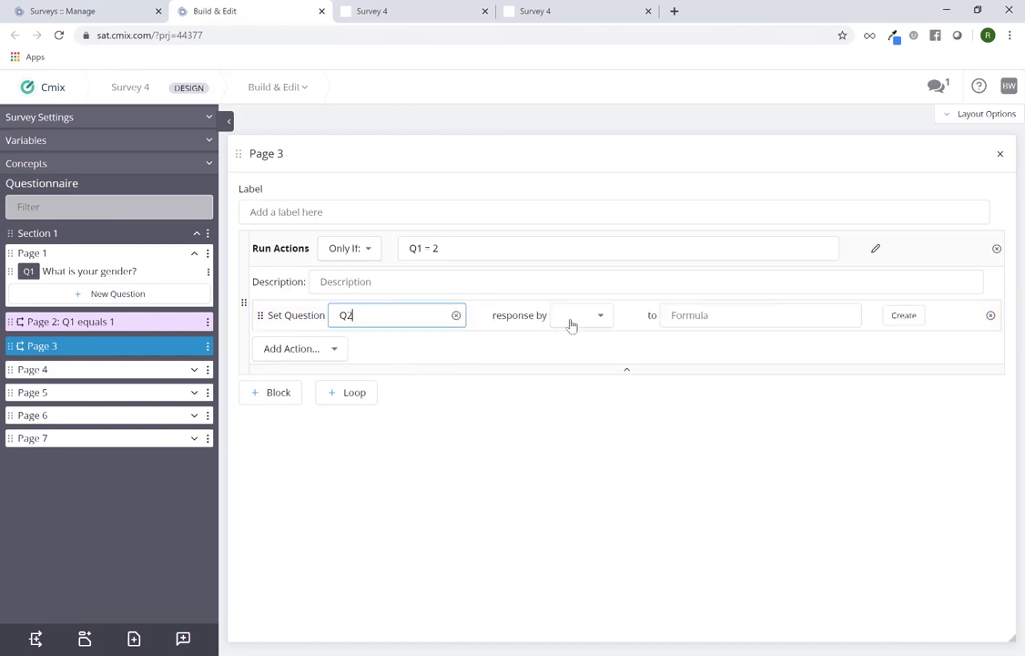
pyautogui.click(580, 319)
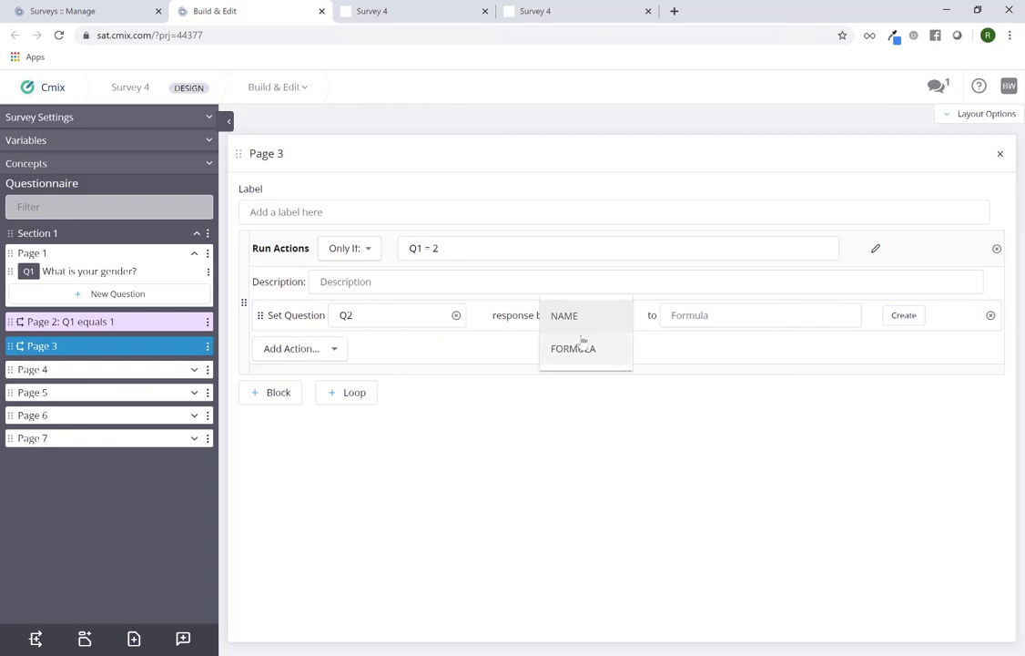
pyautogui.click(583, 328)
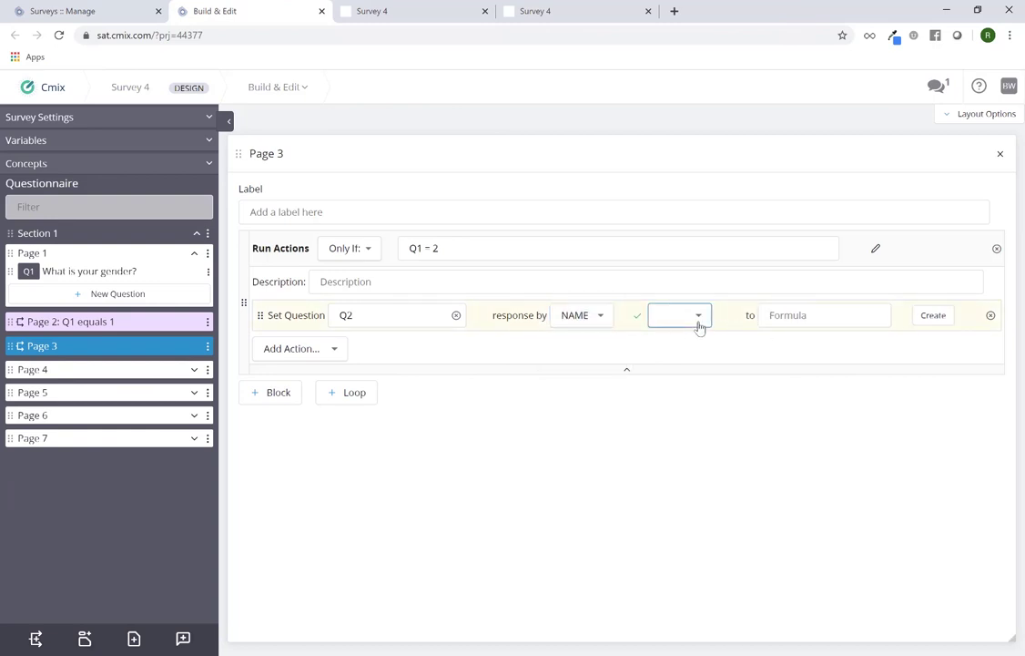
pyautogui.click(699, 326)
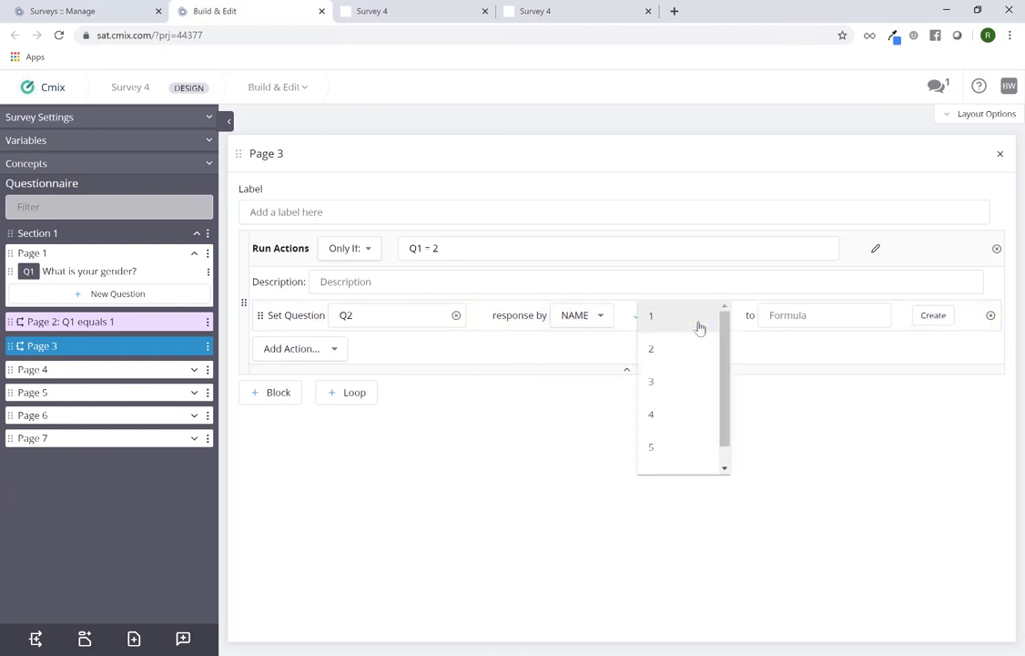
pyautogui.click(700, 326)
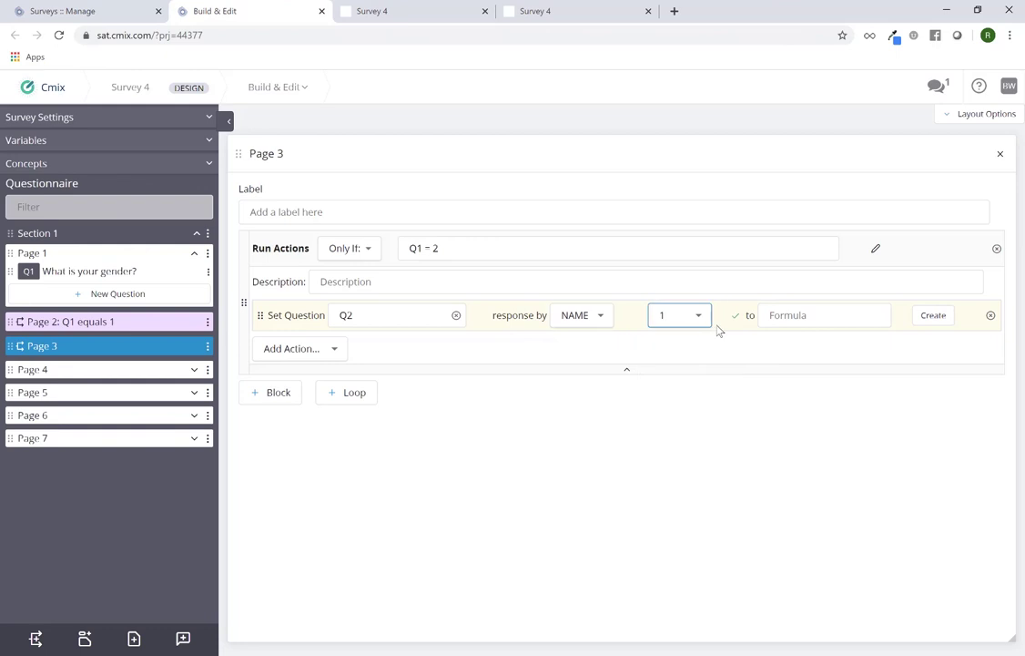
pyautogui.click(789, 315)
pyautogui.write('1')
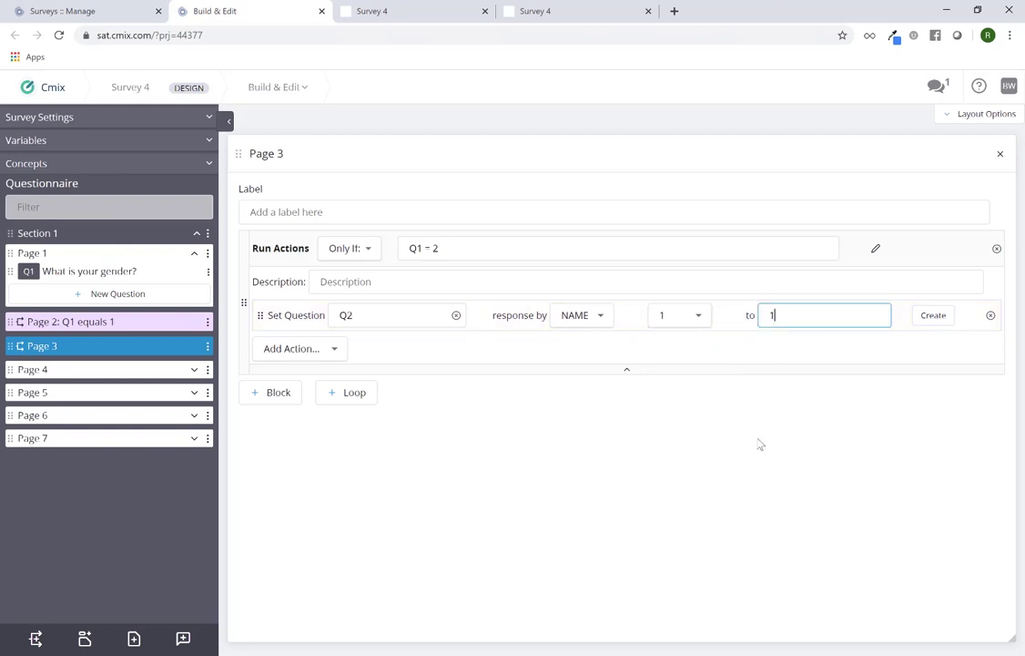
pyautogui.press('Return')
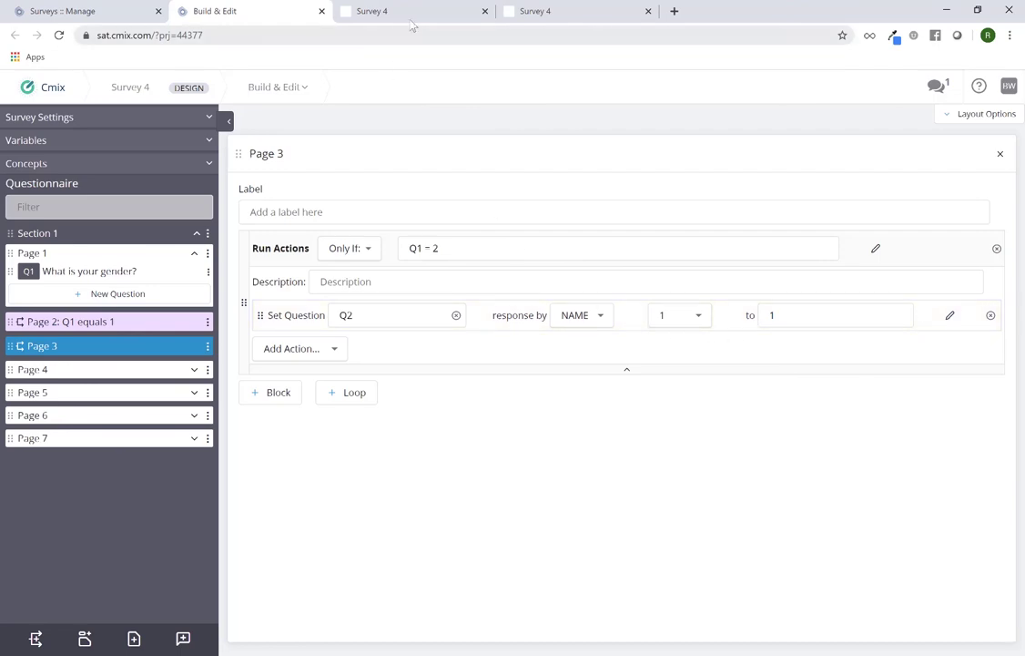
# Reload Survey 4's review outline and check Page 3's Set Question action against the Q2 response it targets
pyautogui.click(367, 11)
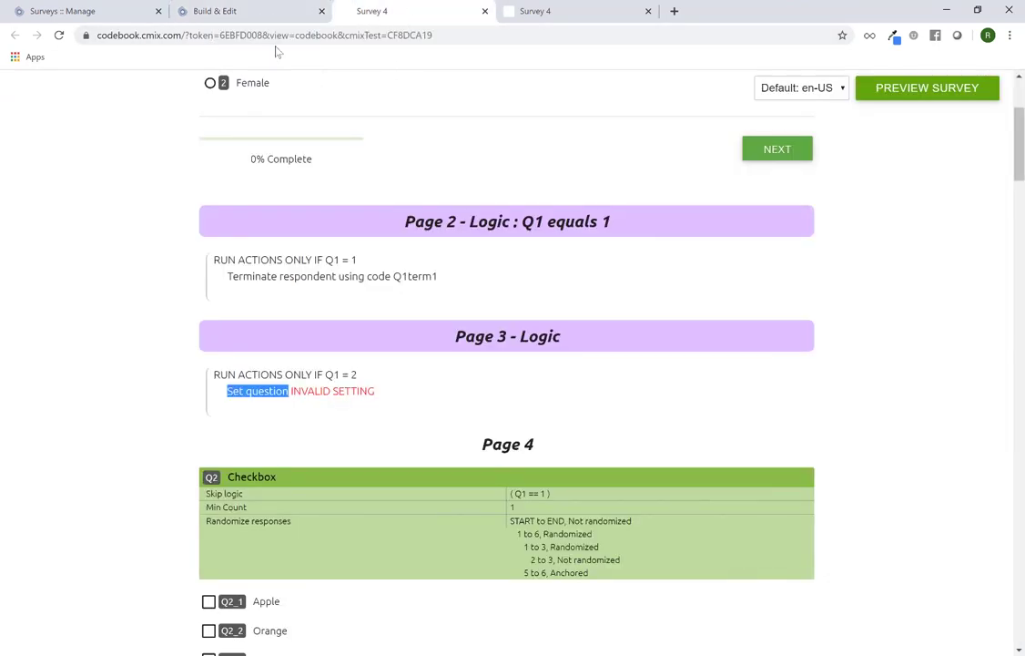
pyautogui.click(58, 35)
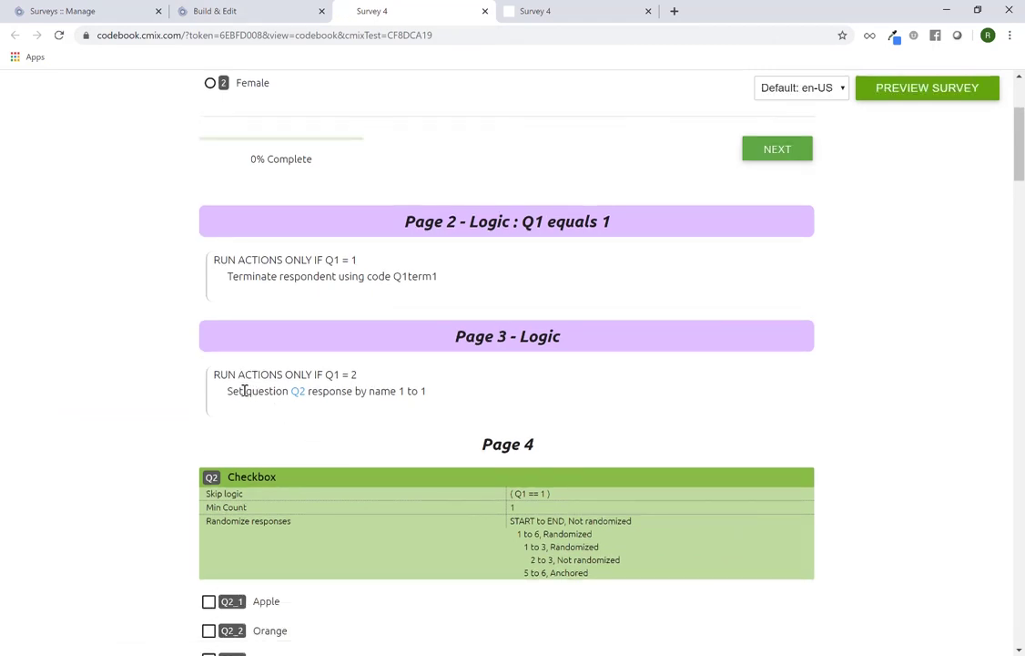
pyautogui.moveTo(228, 390); pyautogui.dragTo(323, 391)
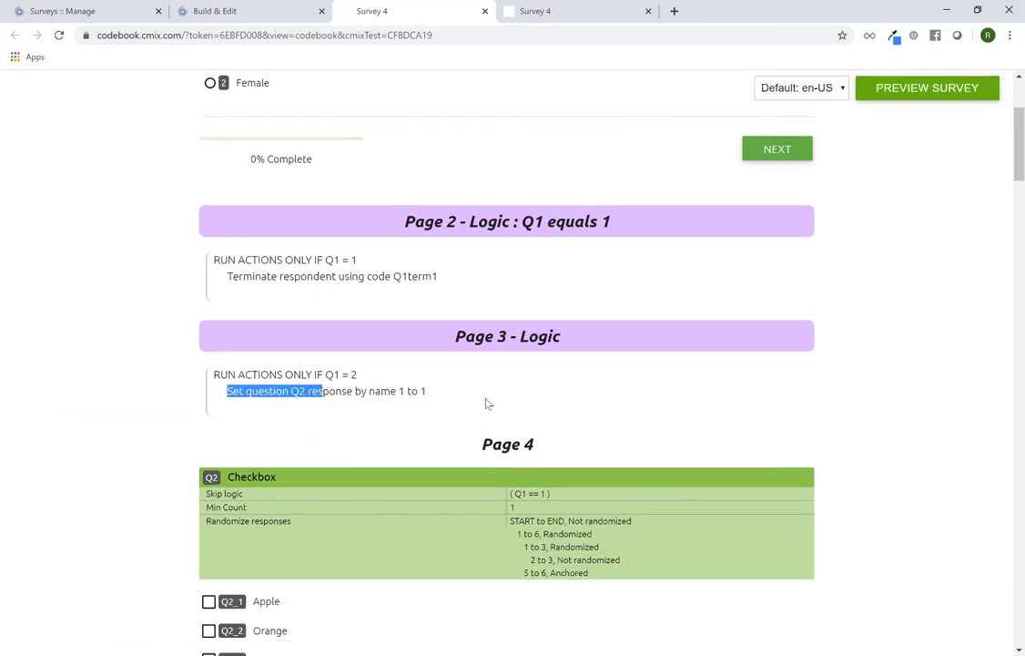
pyautogui.click(483, 403)
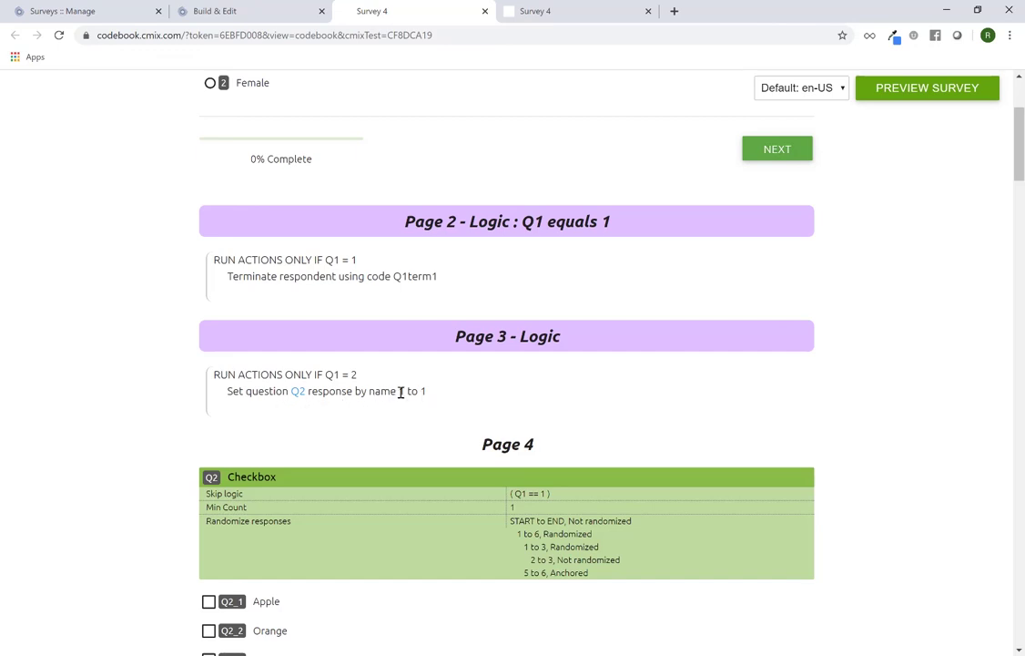
pyautogui.moveTo(399, 390); pyautogui.dragTo(420, 390)
pyautogui.click(460, 399)
pyautogui.scroll(-3, 483, 424)
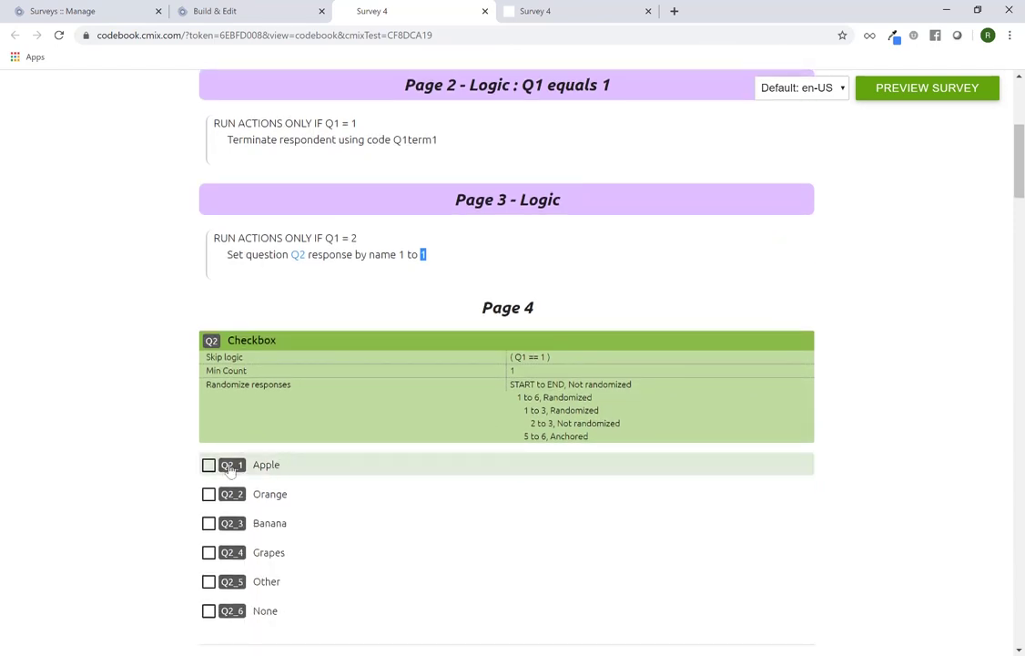
pyautogui.moveTo(224, 468); pyautogui.dragTo(246, 467)
# Examine Q2's skip logic on Page 4 and the questions on Pages 5 to 7 of the outline
pyautogui.scroll(-1, 464, 265)
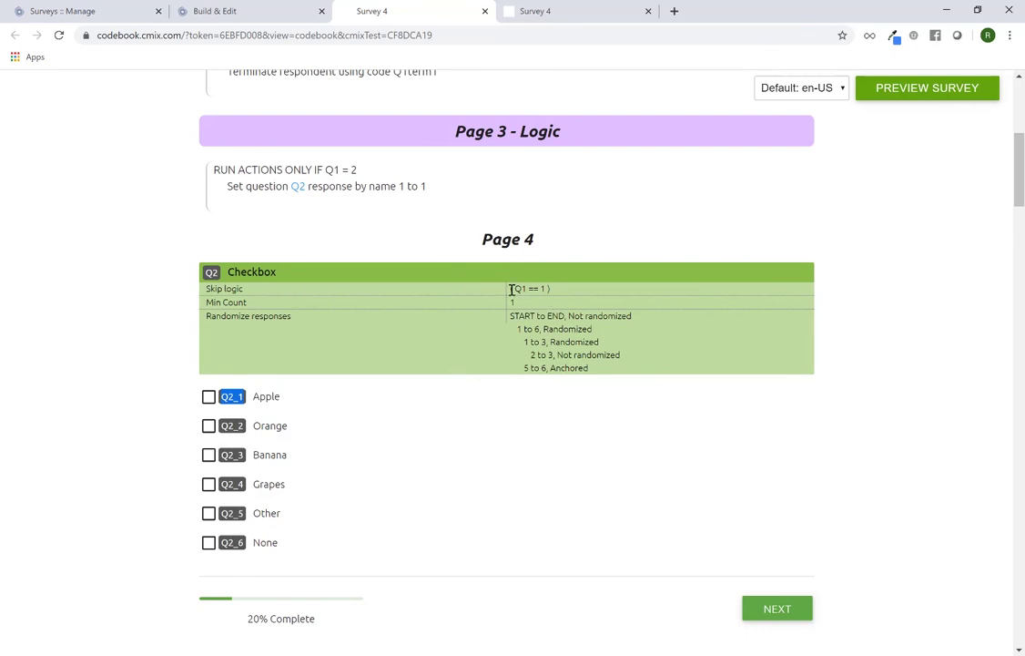
pyautogui.moveTo(513, 289); pyautogui.dragTo(576, 291)
pyautogui.scroll(-4, 456, 410)
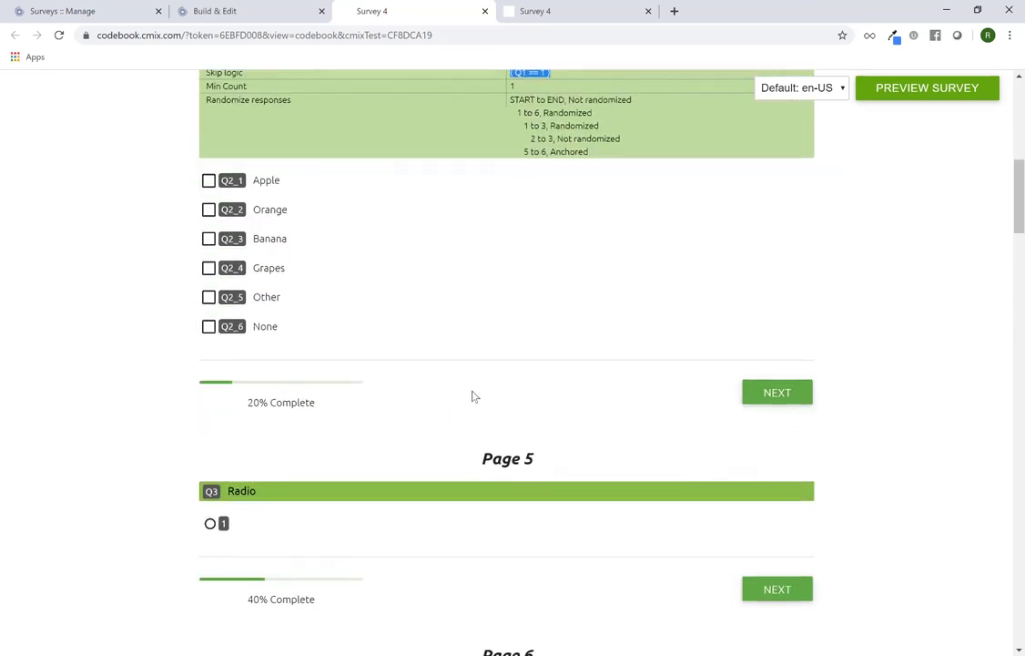
pyautogui.scroll(-3, 473, 396)
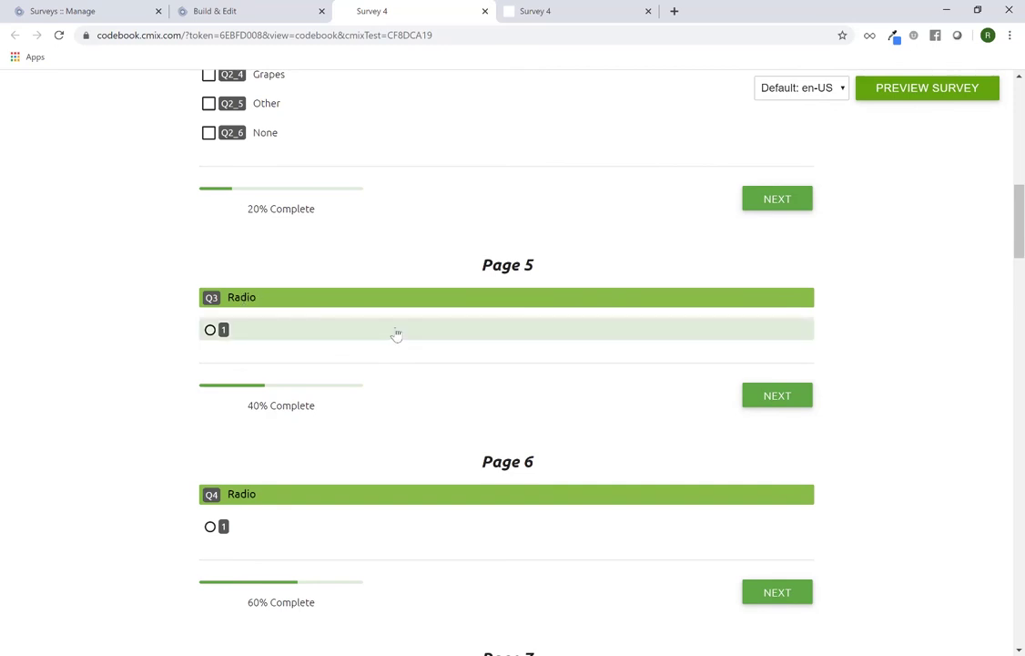
pyautogui.scroll(-2, 396, 334)
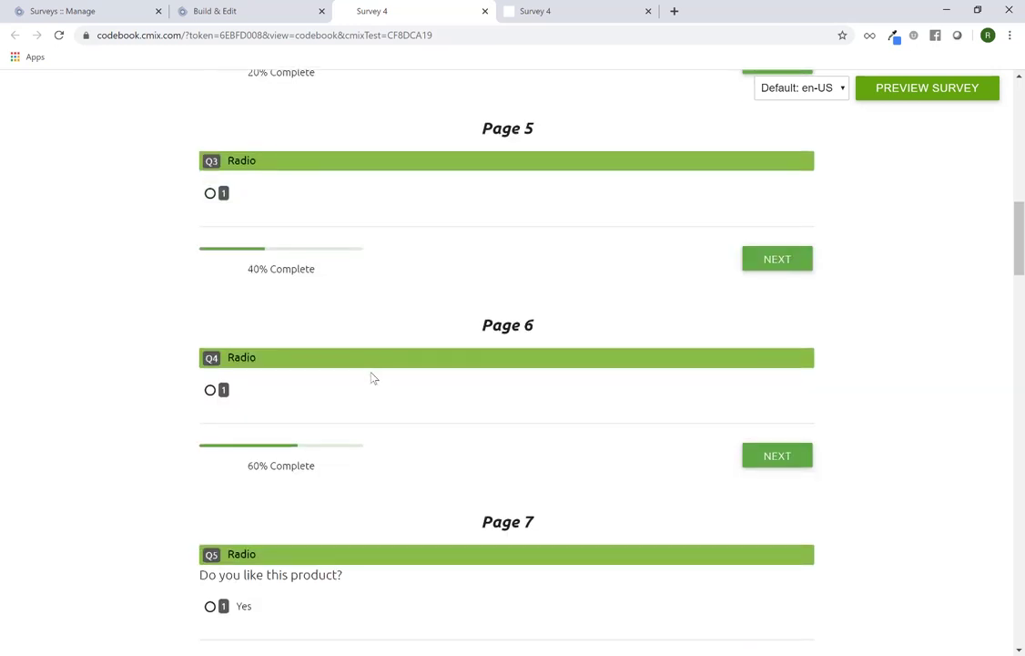
pyautogui.scroll(-3, 371, 378)
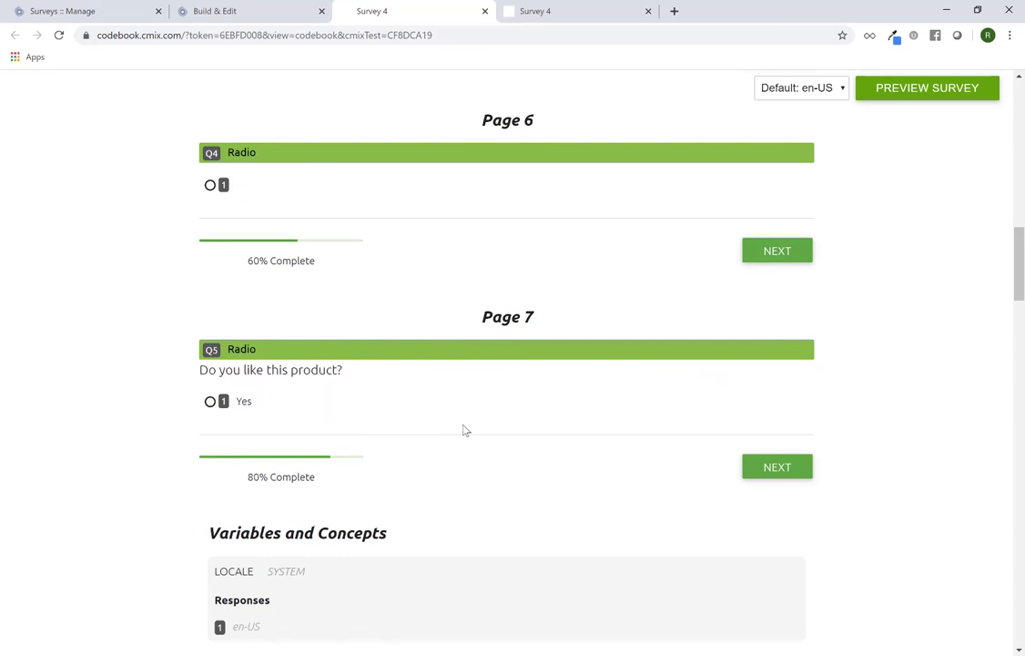
# Review the outline again from Page 1 through Page 7, rechecking the value assigned by Page 3's Set Question action
pyautogui.scroll(10, 463, 430)
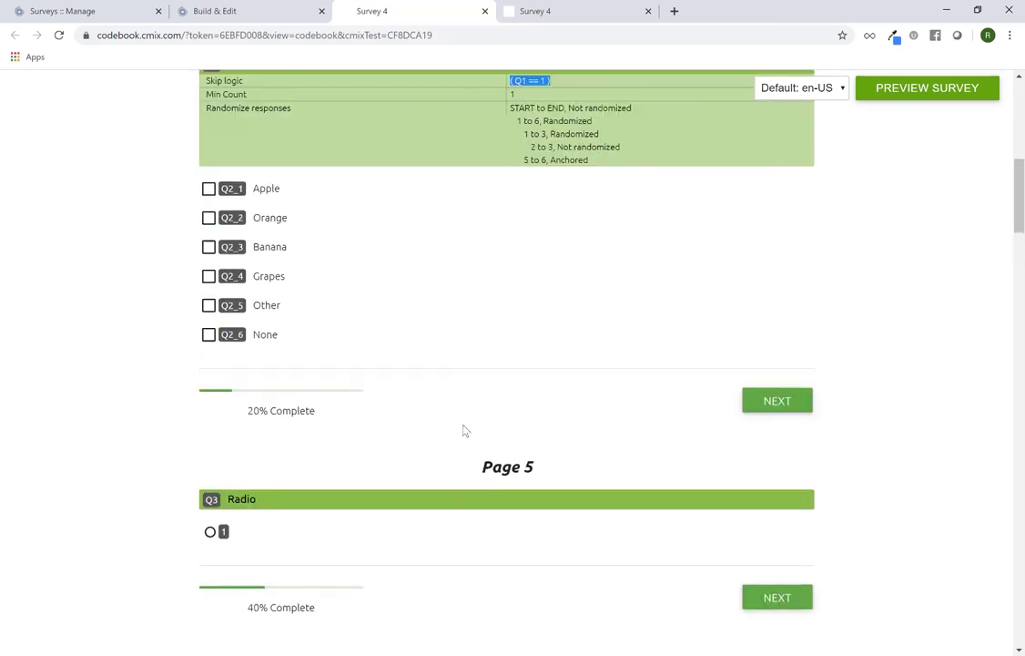
pyautogui.scroll(2, 463, 429)
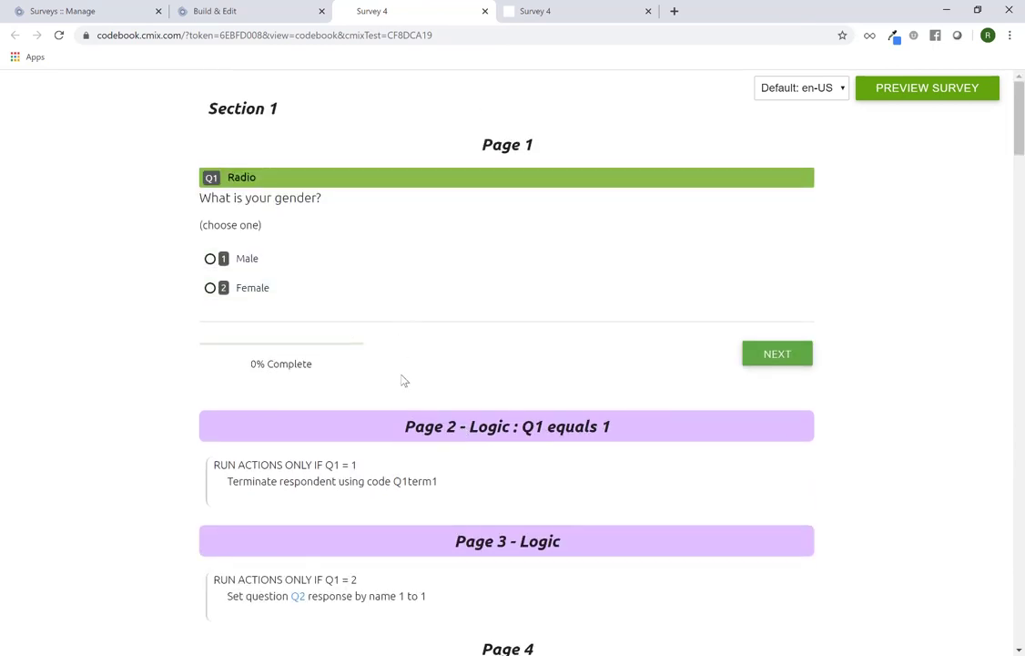
pyautogui.scroll(-2, 403, 380)
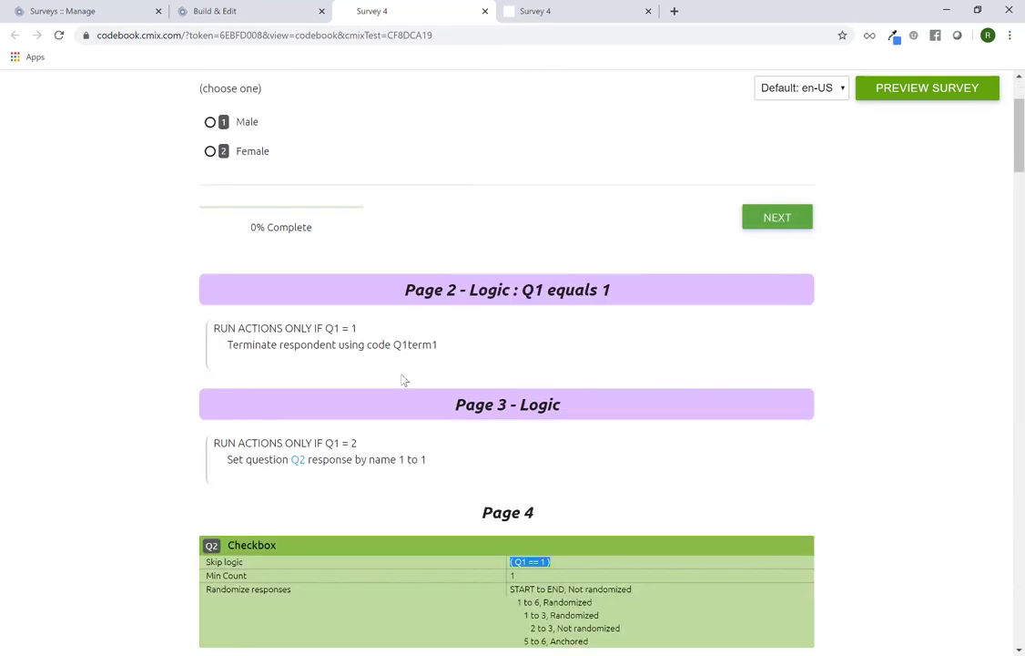
pyautogui.scroll(-5, 404, 380)
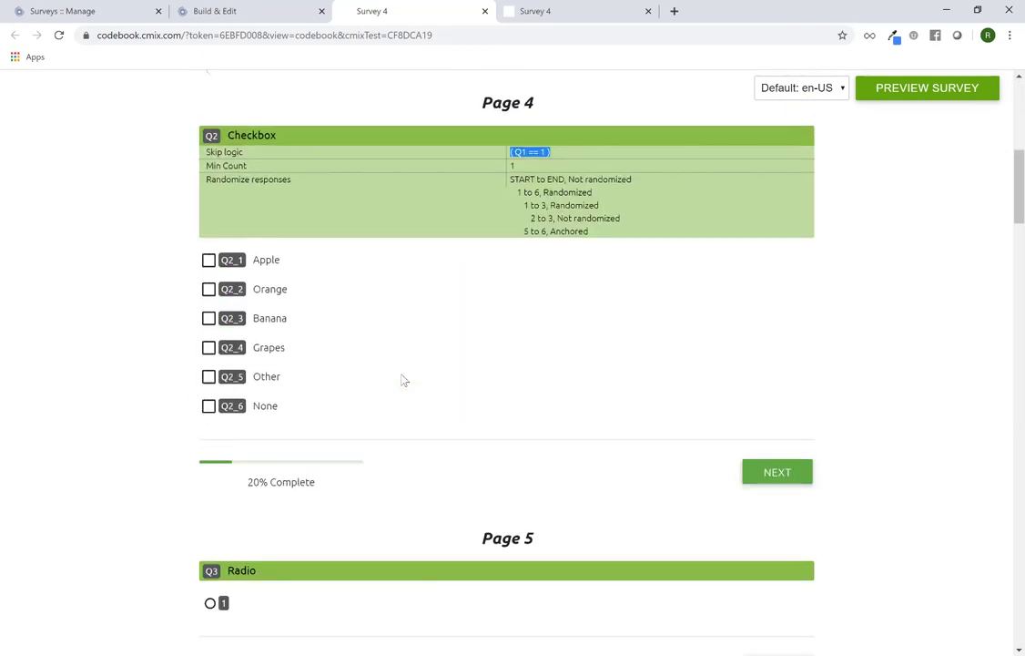
pyautogui.scroll(-7, 402, 381)
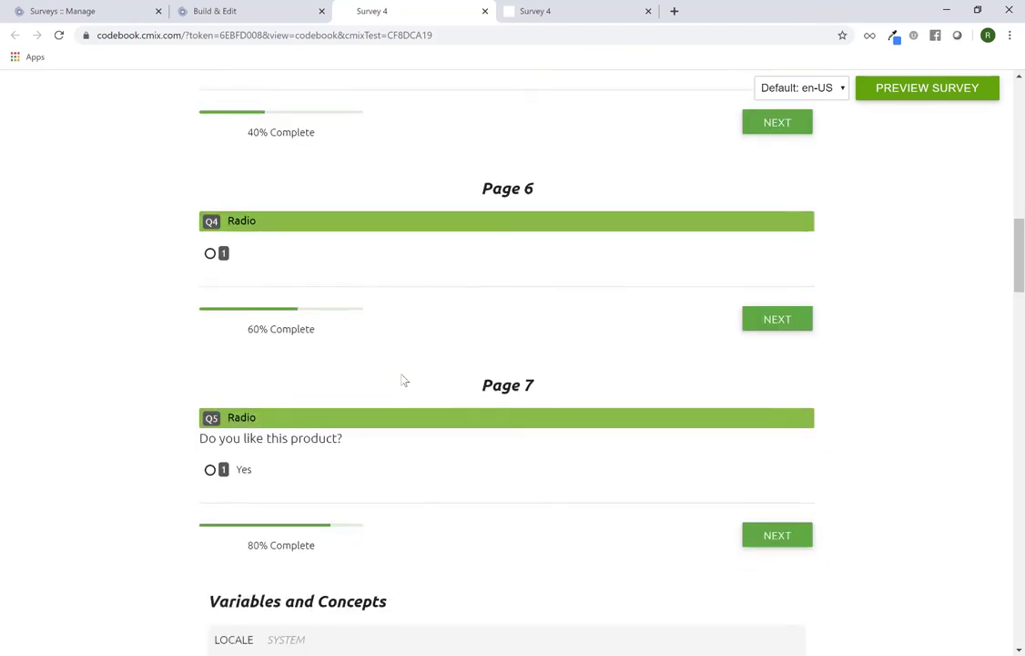
pyautogui.scroll(-2, 404, 380)
pyautogui.scroll(5, 403, 380)
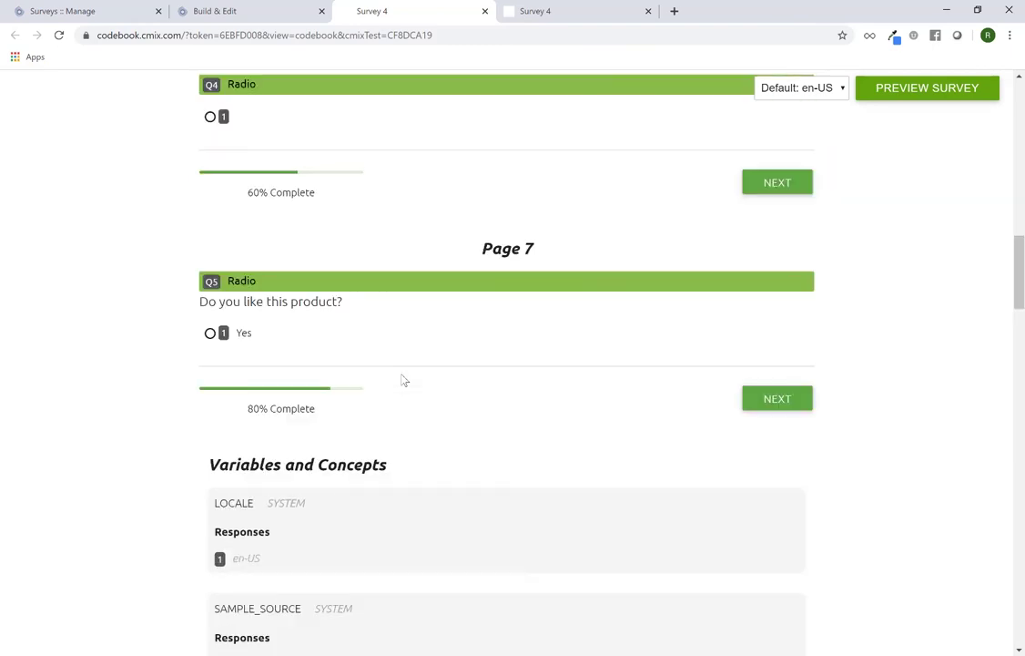
pyautogui.scroll(11, 404, 380)
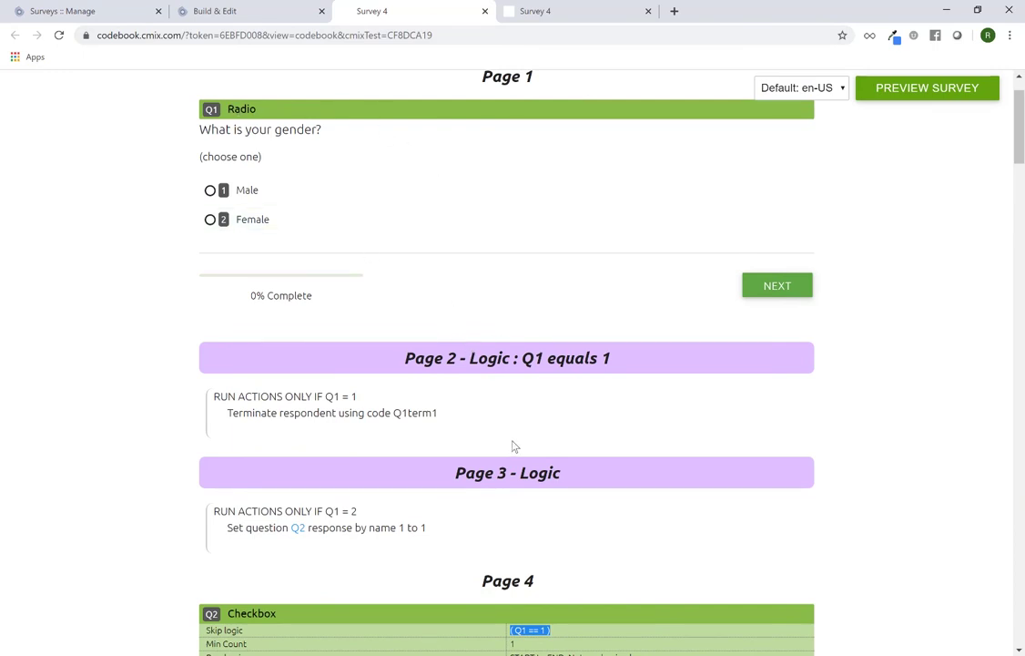
pyautogui.scroll(1, 542, 421)
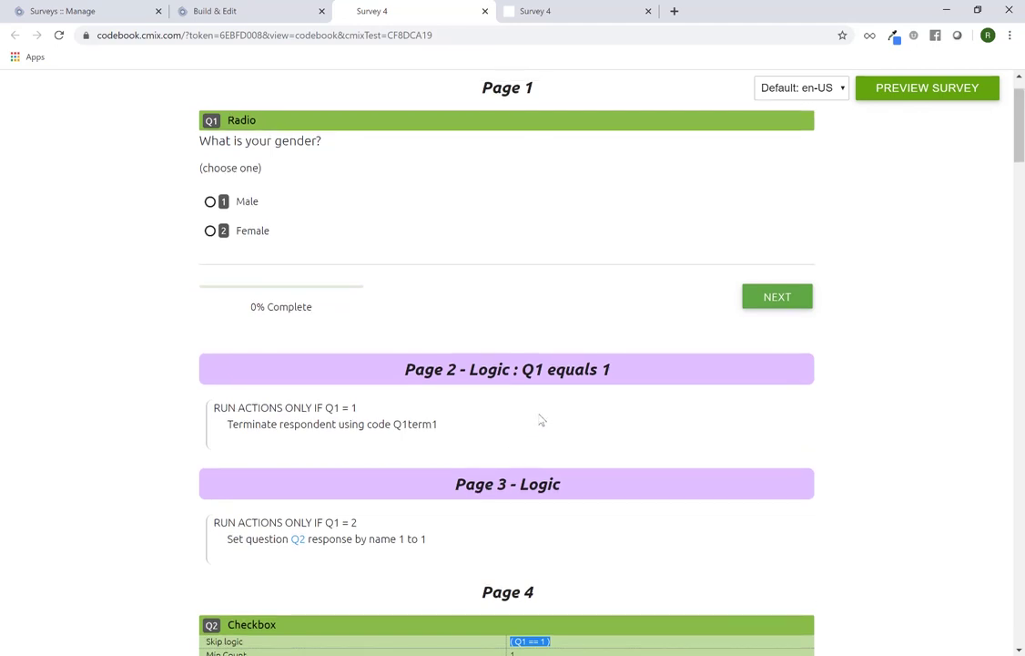
pyautogui.scroll(-5, 540, 419)
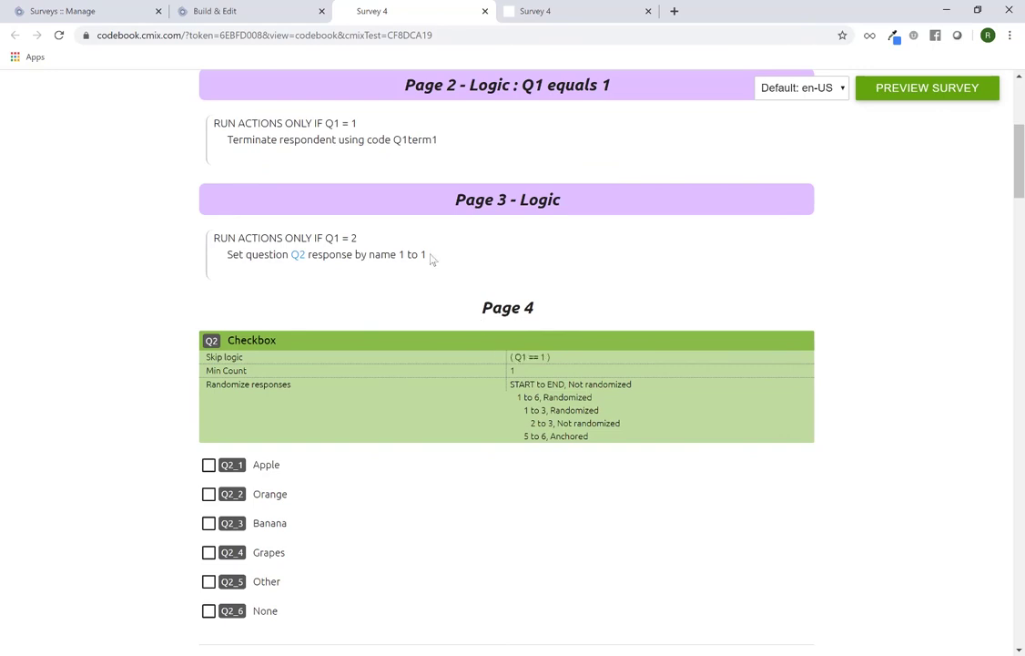
pyautogui.moveTo(428, 256); pyautogui.dragTo(419, 255)
pyautogui.scroll(4, 703, 270)
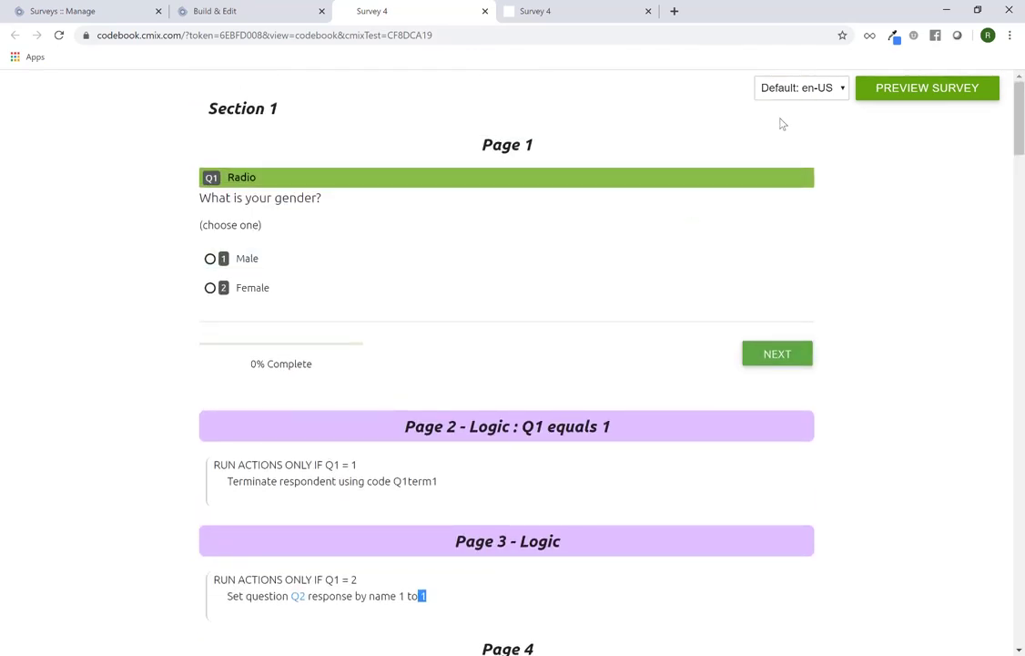
# Check the outline's available locales, and view questions Q1 to Q5 in the survey preview
pyautogui.click(805, 91)
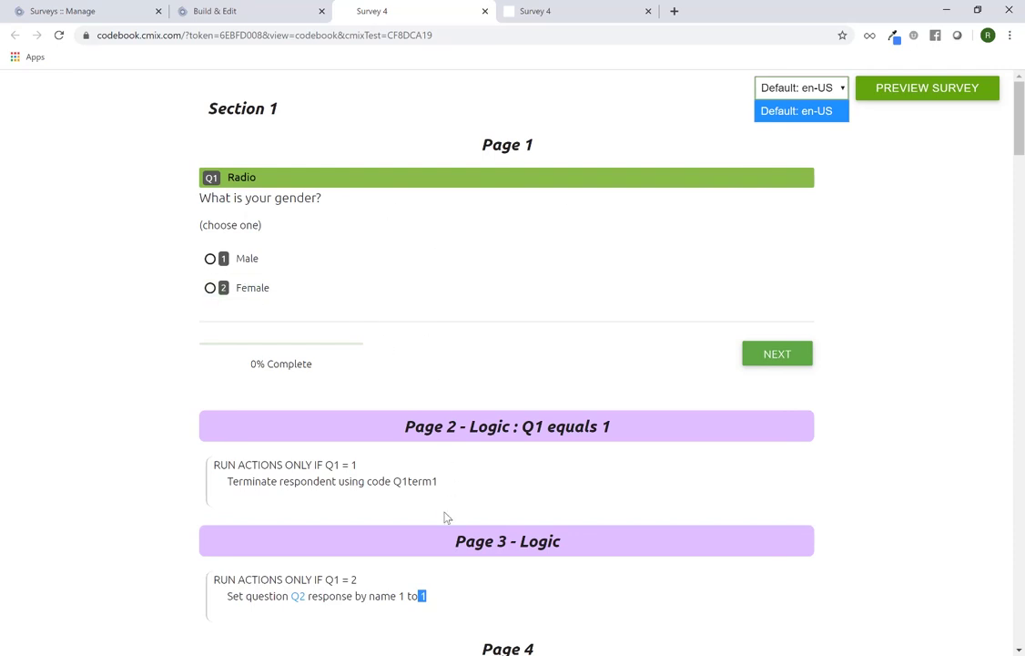
pyautogui.click(831, 234)
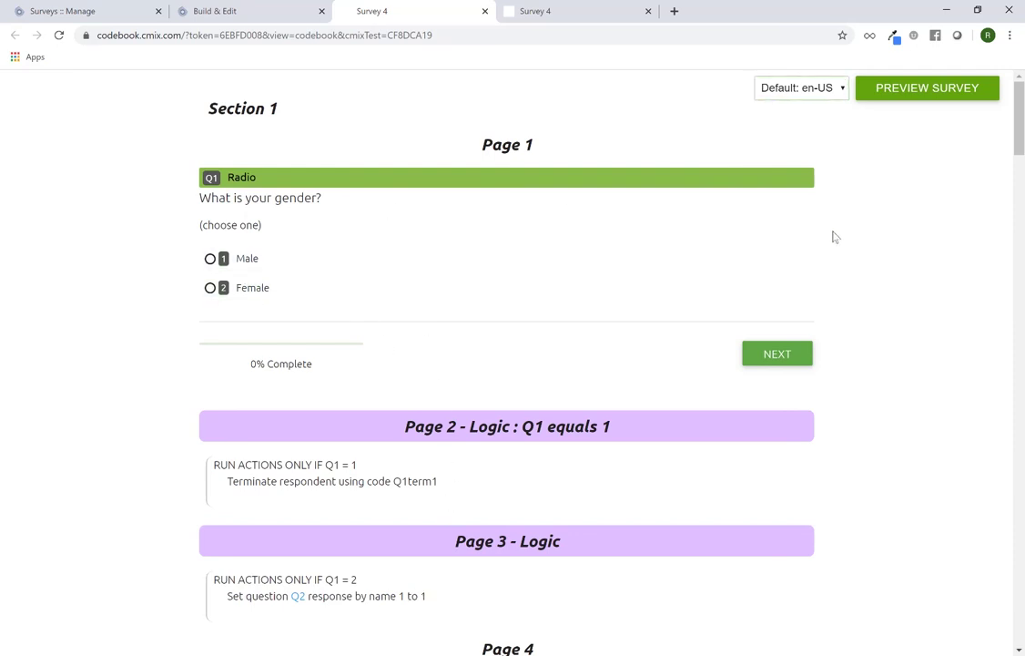
pyautogui.click(916, 95)
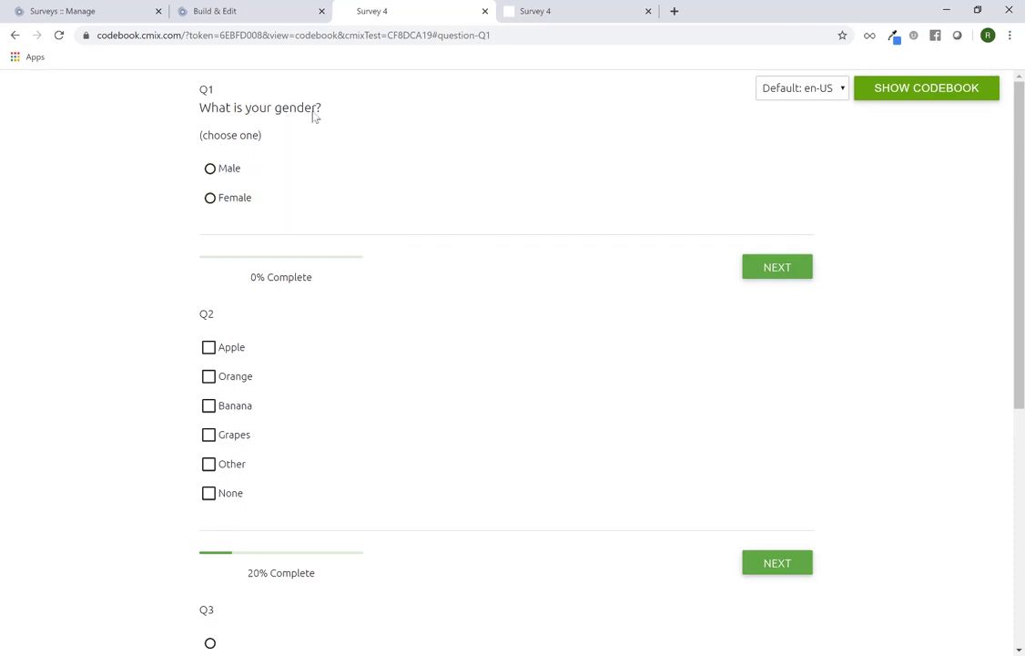
pyautogui.scroll(-4, 409, 260)
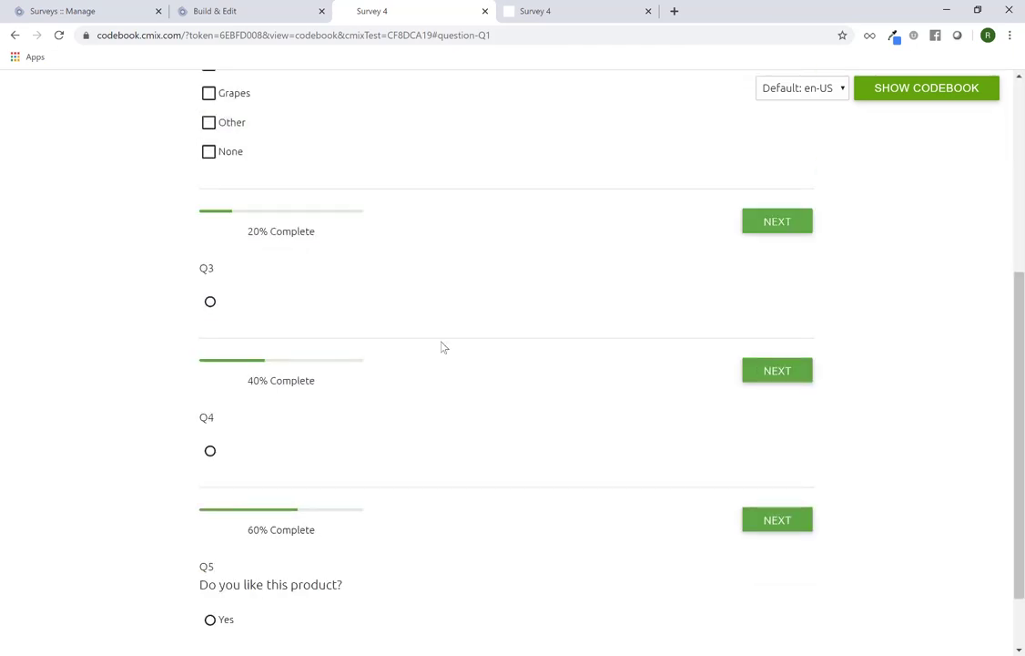
pyautogui.scroll(-1, 446, 355)
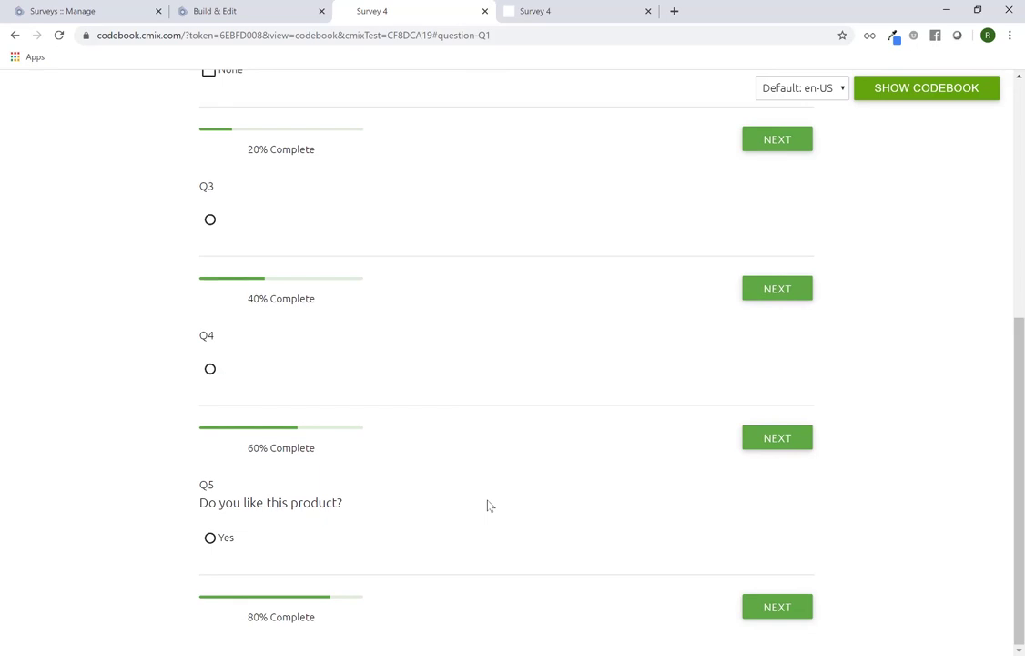
# Return to the codebook view and examine its Variables and Concepts, Sample Sources, Locales and Content sections
pyautogui.click(929, 95)
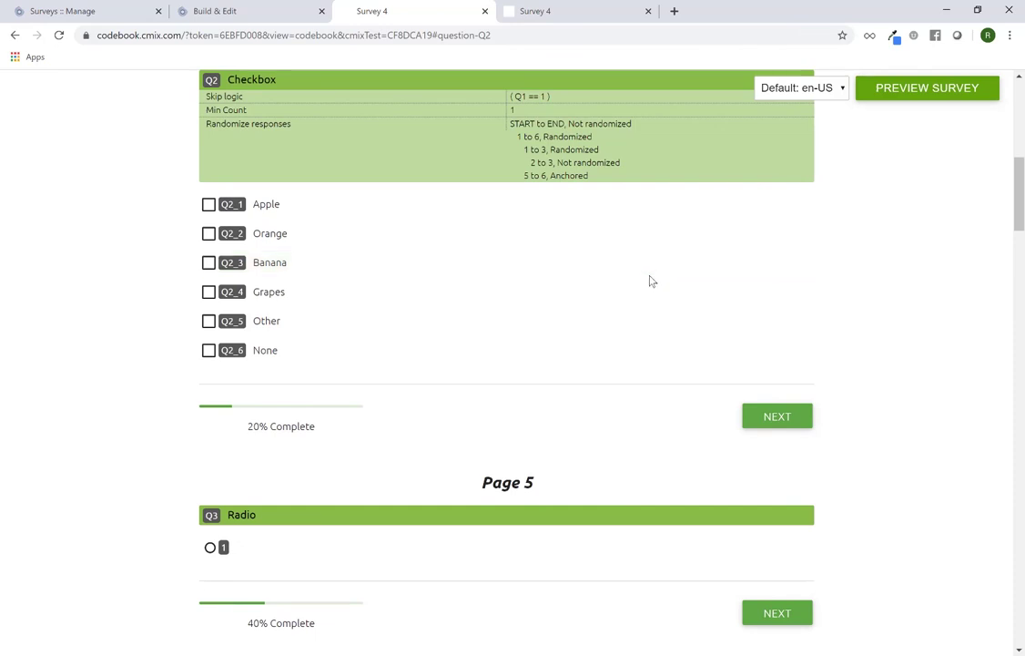
pyautogui.scroll(-5, 649, 279)
pyautogui.scroll(-5, 649, 279)
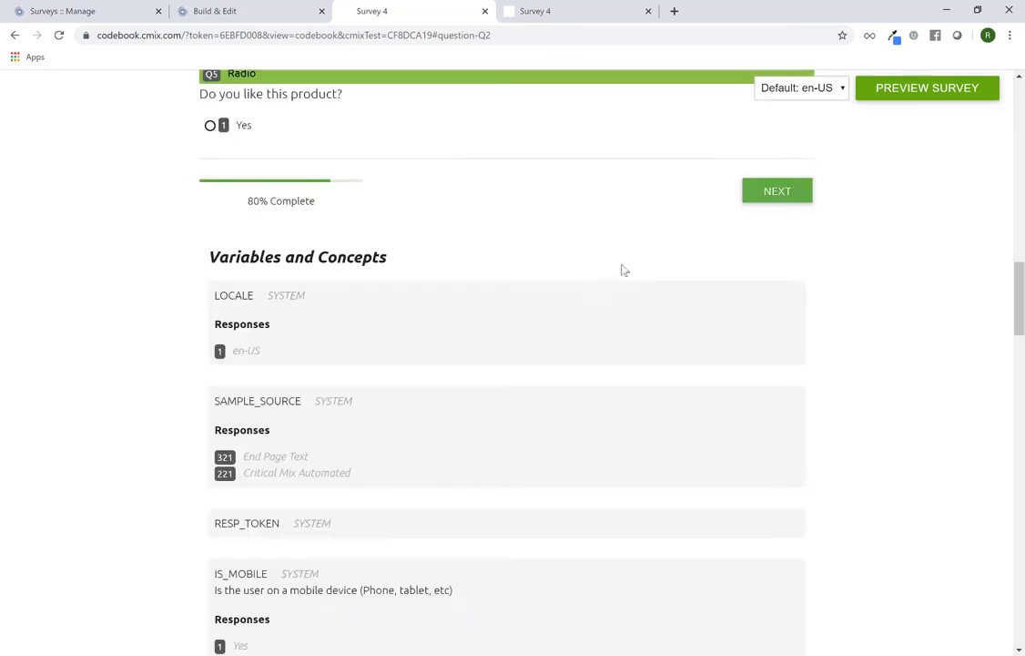
pyautogui.scroll(-10, 464, 289)
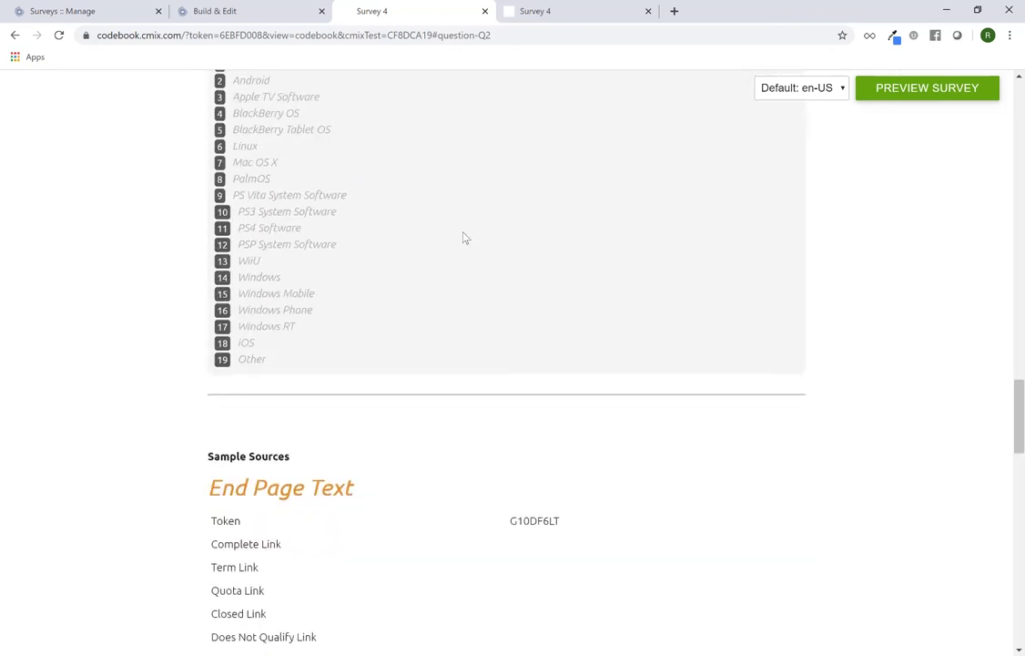
pyautogui.scroll(-4, 463, 241)
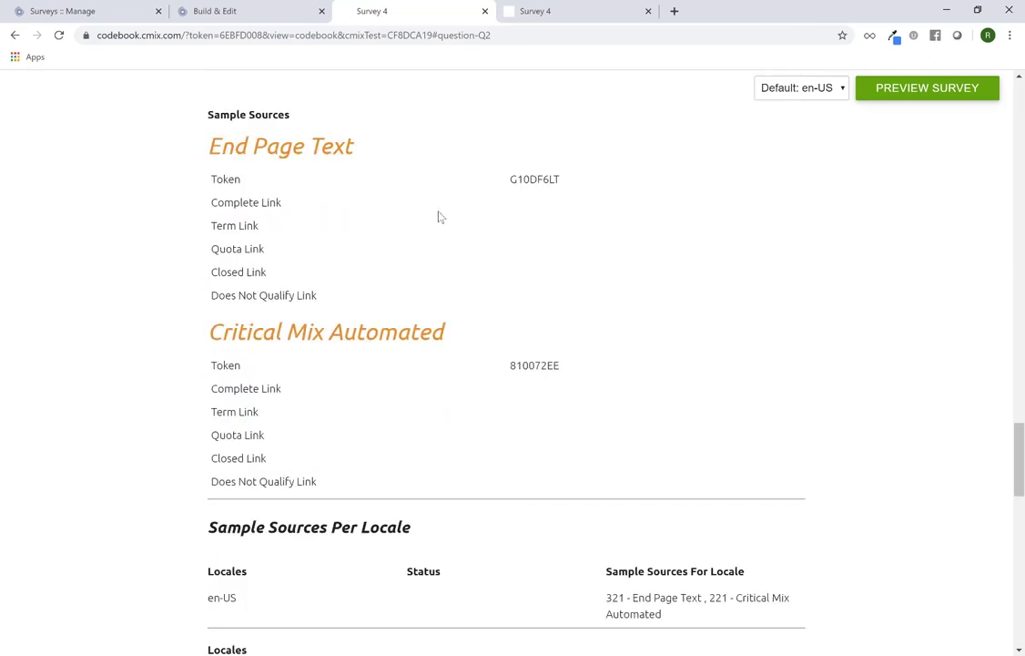
pyautogui.scroll(-3, 449, 334)
pyautogui.scroll(-4, 449, 334)
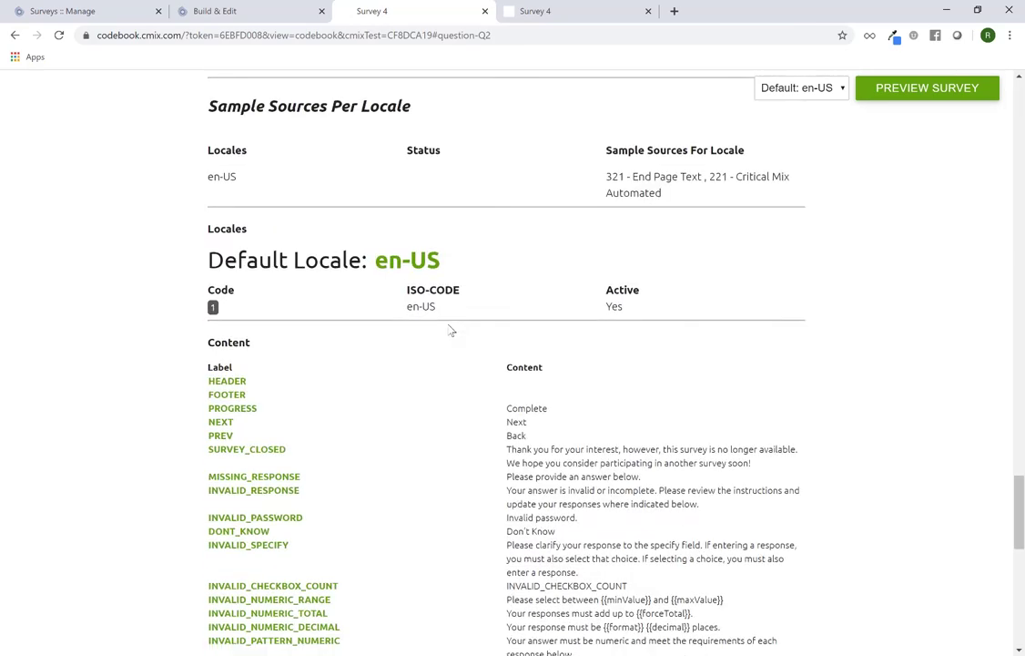
pyautogui.scroll(-1, 467, 383)
pyautogui.scroll(-4, 527, 428)
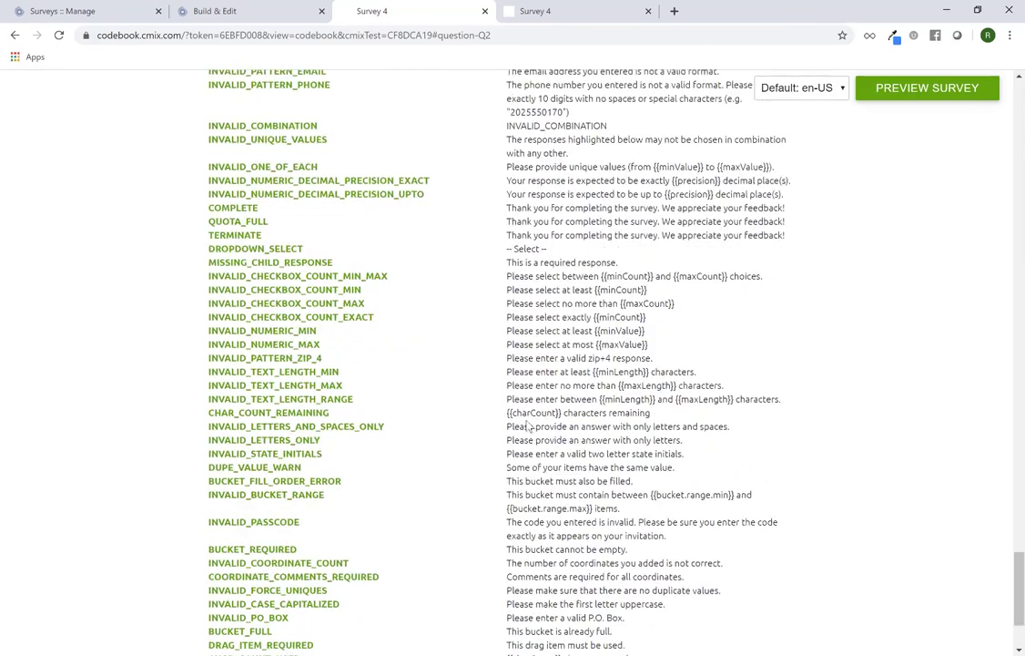
pyautogui.scroll(7, 527, 427)
pyautogui.scroll(20, 527, 426)
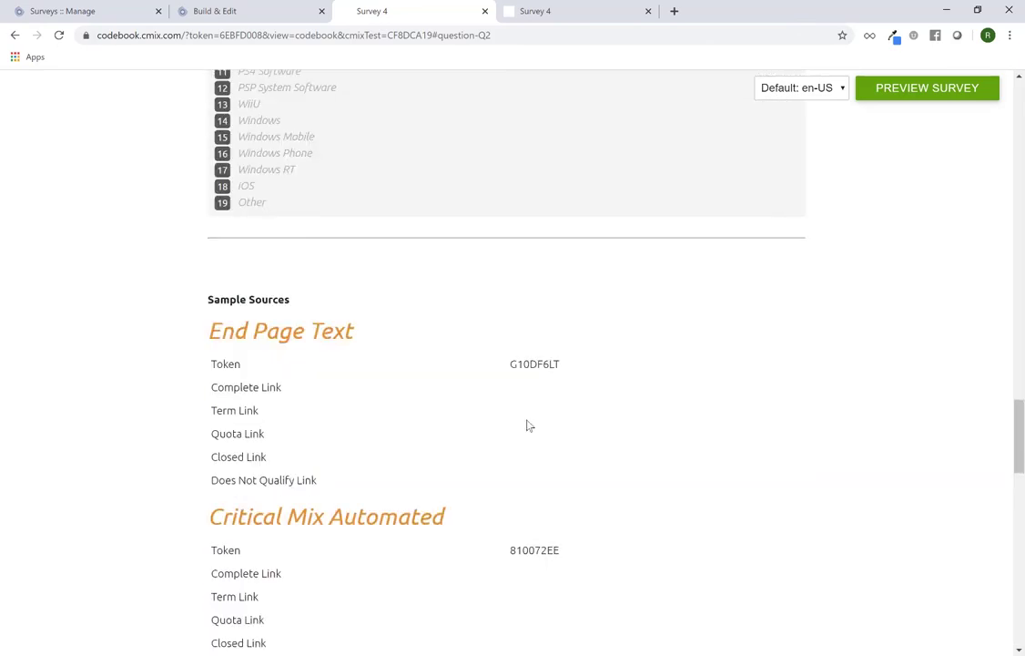
pyautogui.scroll(4, 527, 425)
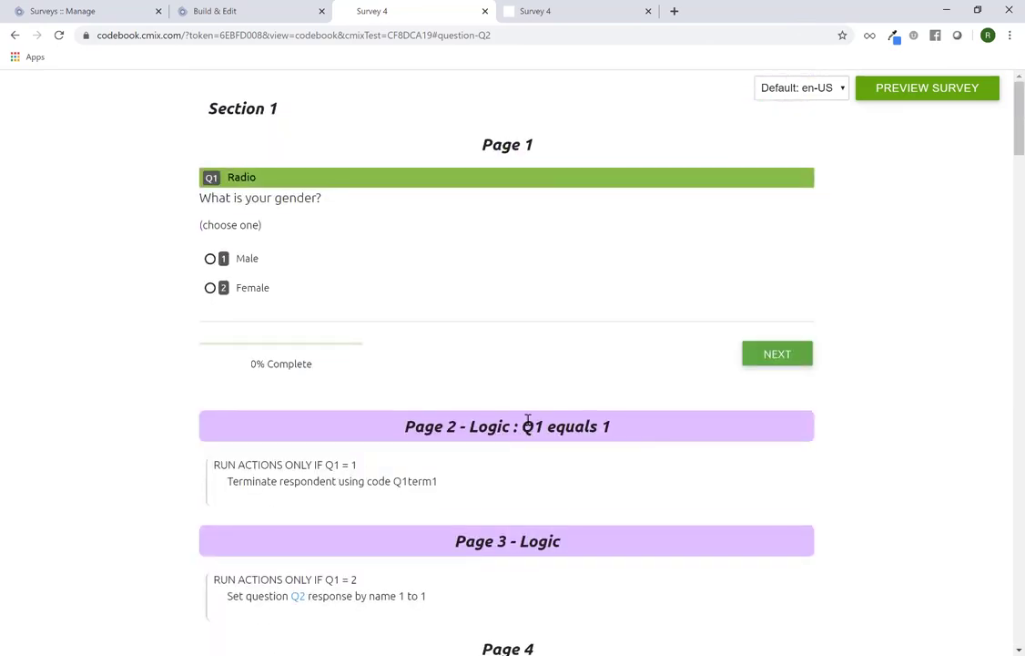